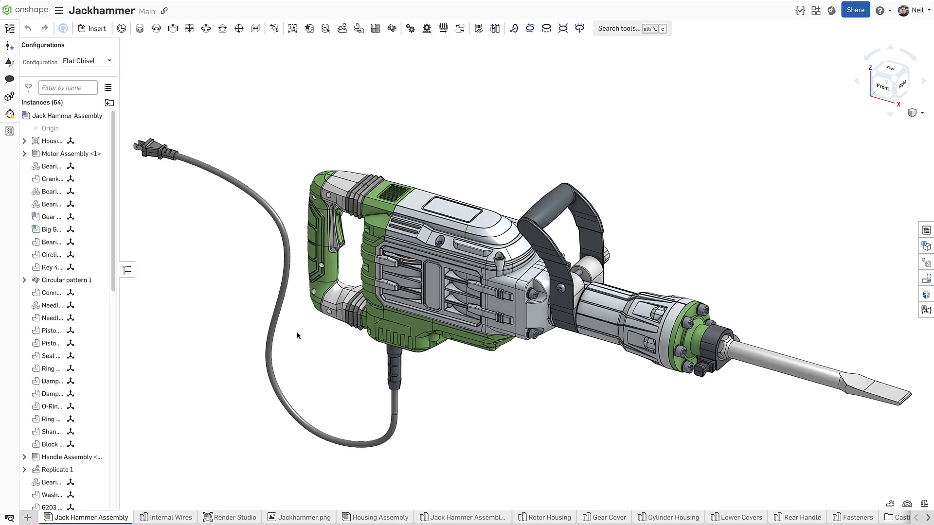
- Open the Rear Handle part studio from the right handle part in the jackhammer assembly
right_click(331, 269)
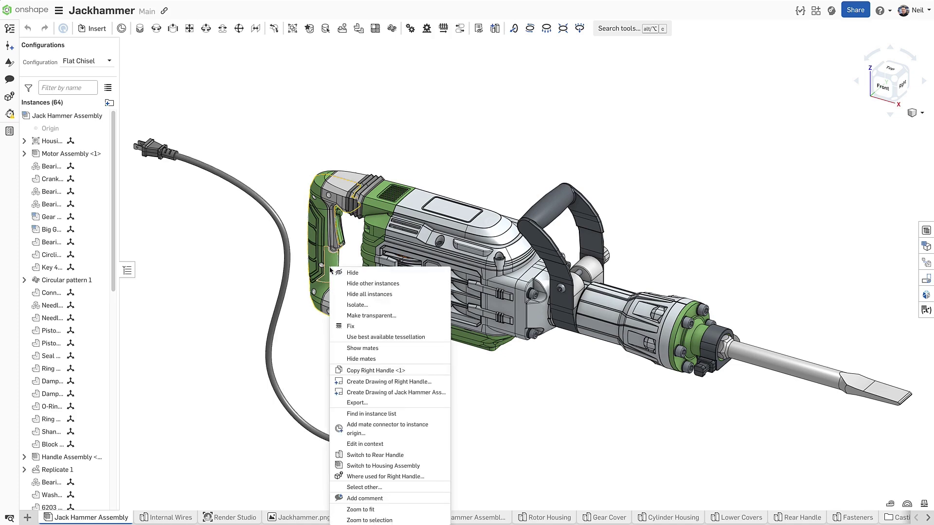
left_click(368, 456)
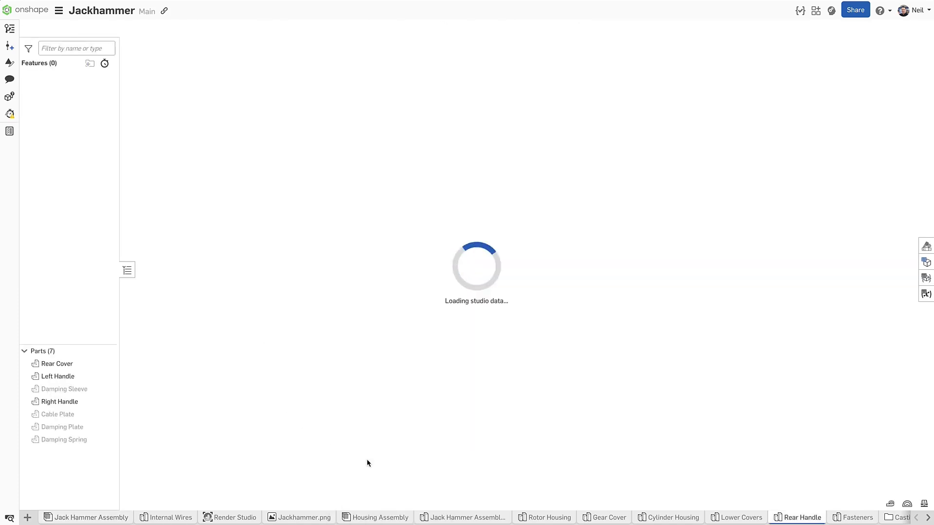
left_click(312, 390)
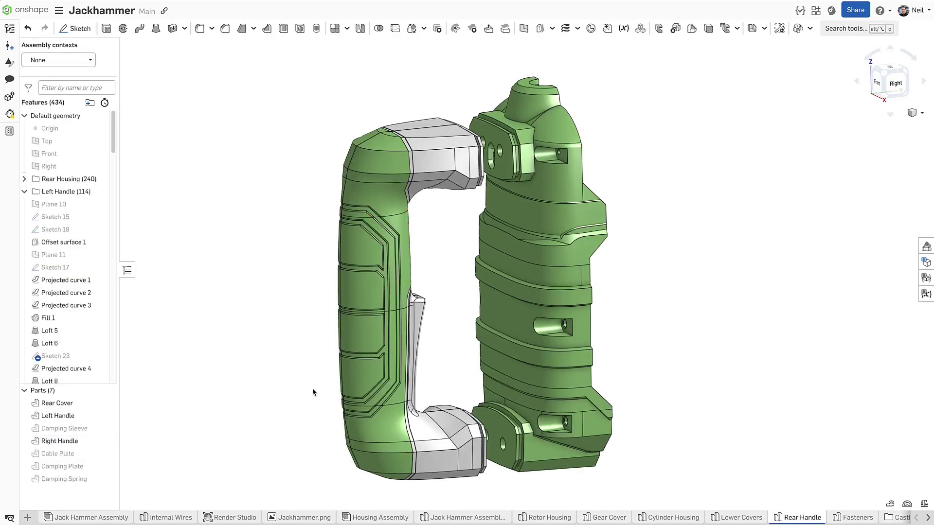
- Run a thickness analysis on the Left Handle part
left_click(906, 502)
left_click(904, 493)
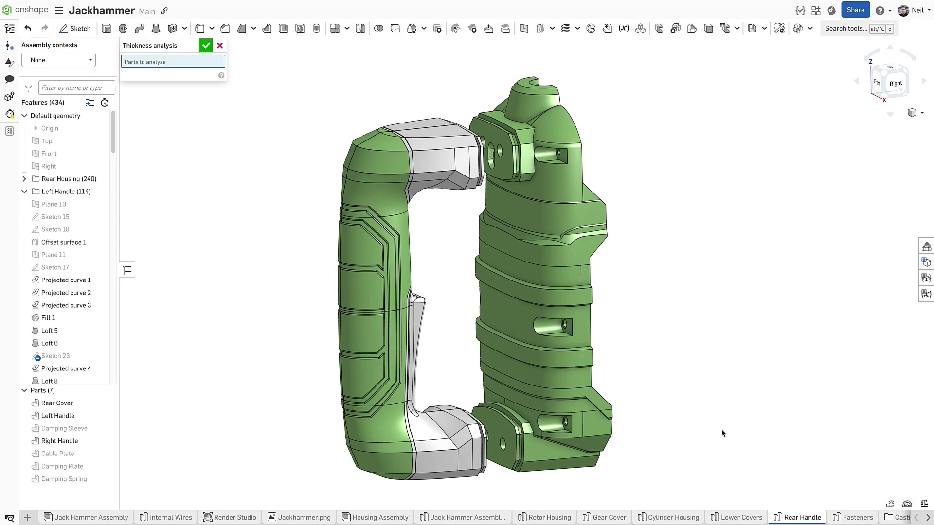
left_click(370, 297)
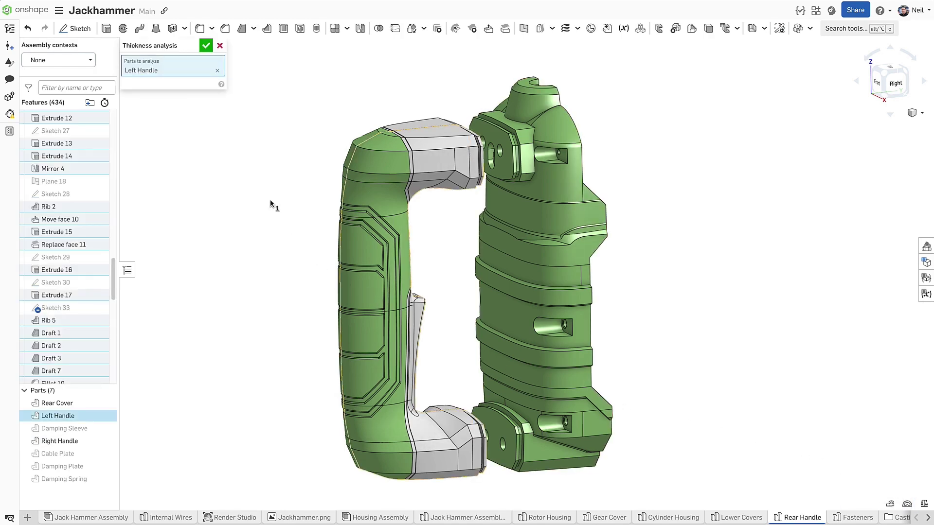
left_click(206, 46)
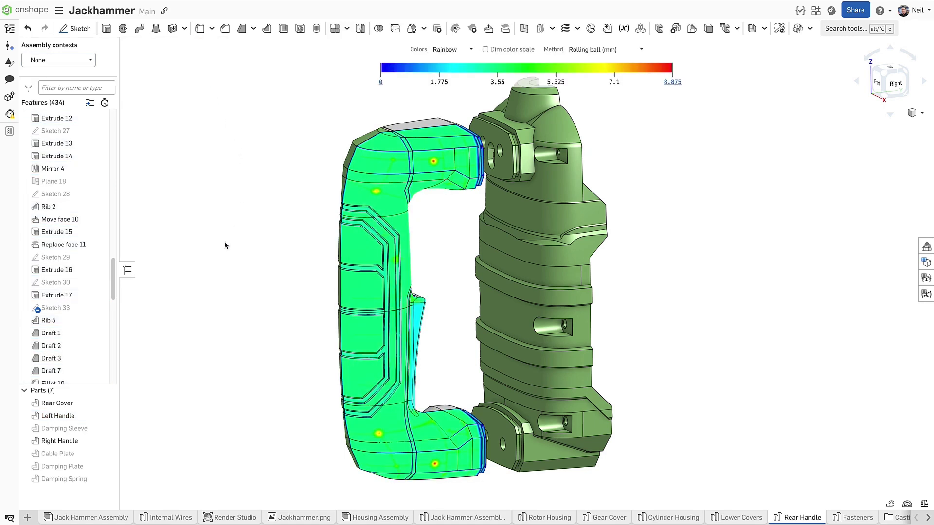
- Hide the Rear Cover and Right Handle, and inspect the wall thickness around the upper screw boss inside the left handle
left_click(107, 404)
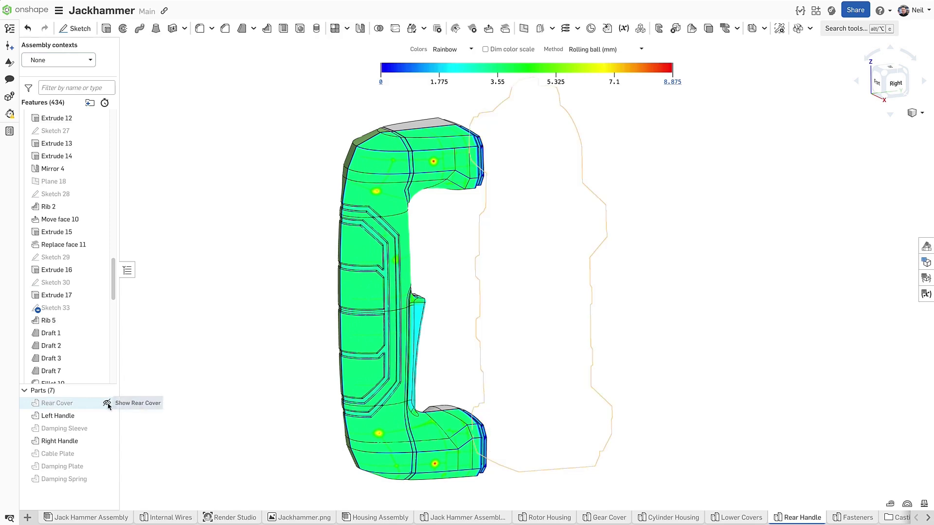
left_click(107, 441)
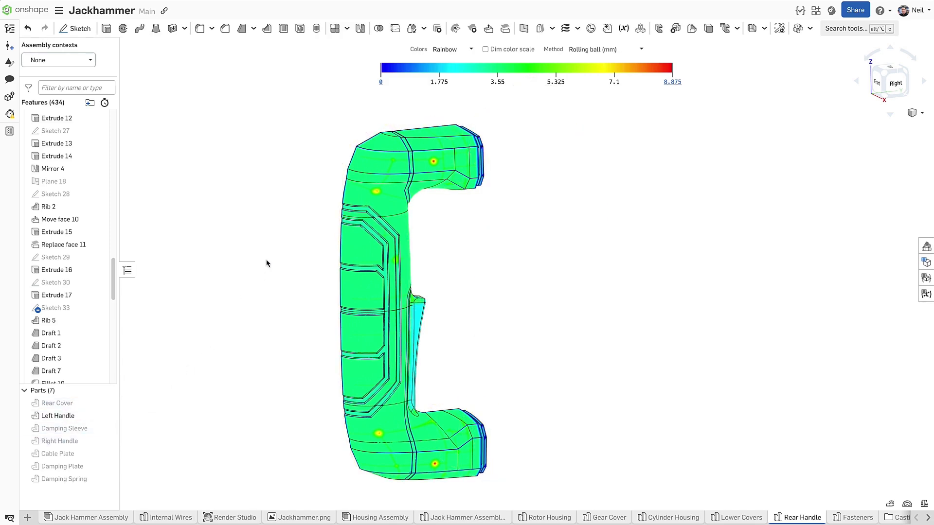
key("shift+3")
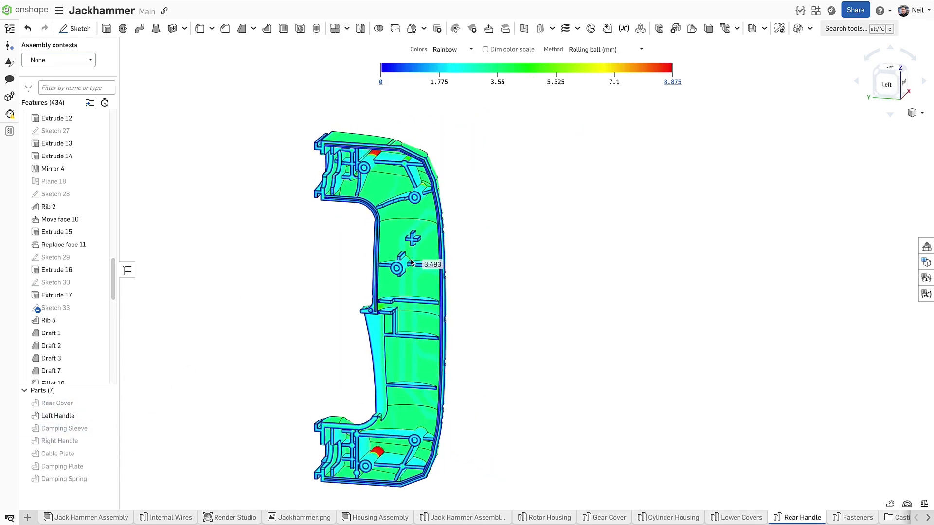
scroll(313, 130, "up", 3)
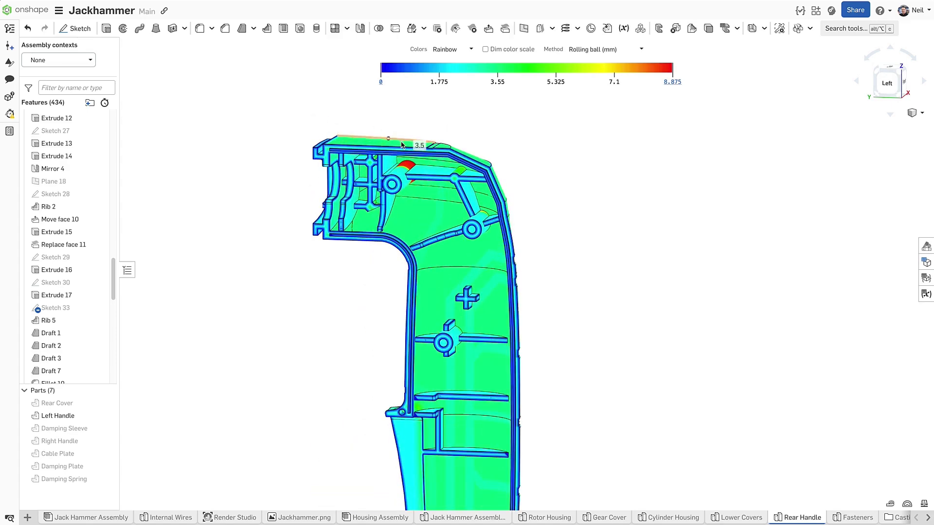
scroll(402, 144, "up", 5)
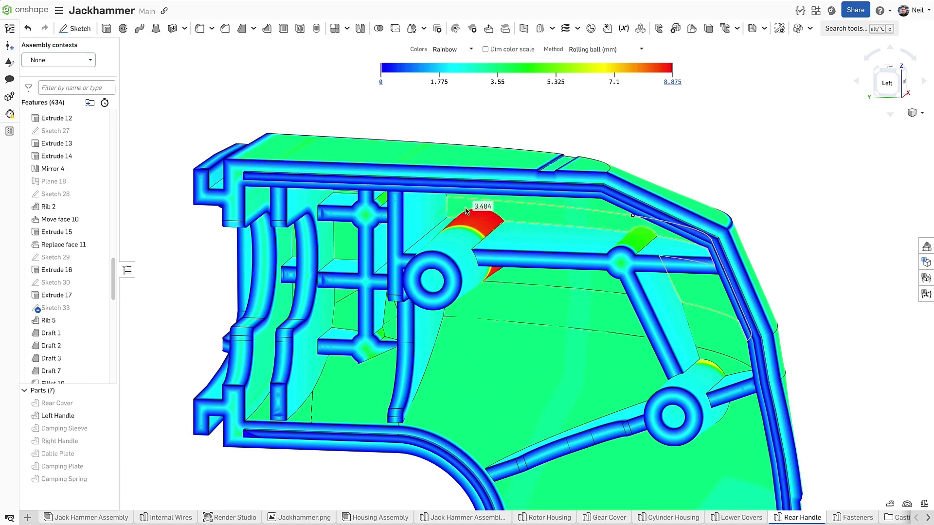
mouse_move(473, 219)
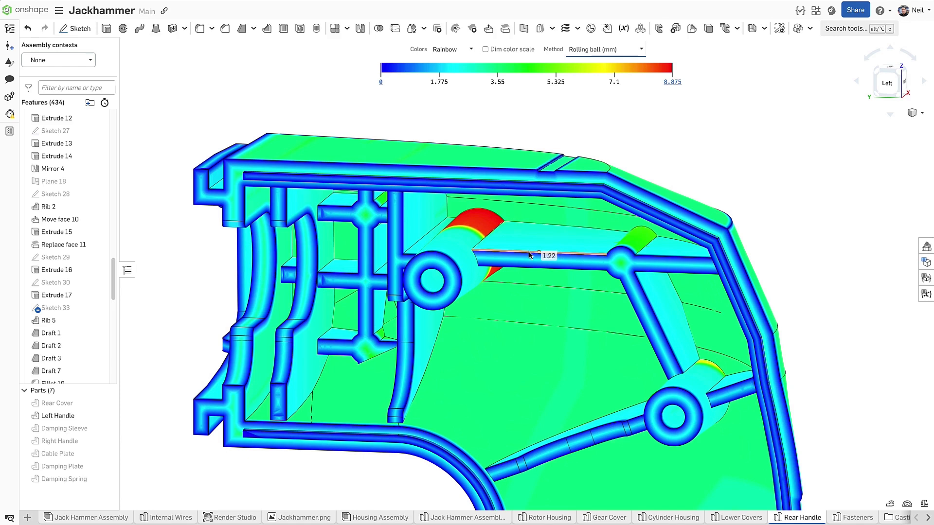
- Examine the left handle's thickness with the Ray (mm) and Rolling ball gradient (%) methods, including the outer grooves near the trigger area
left_click(637, 51)
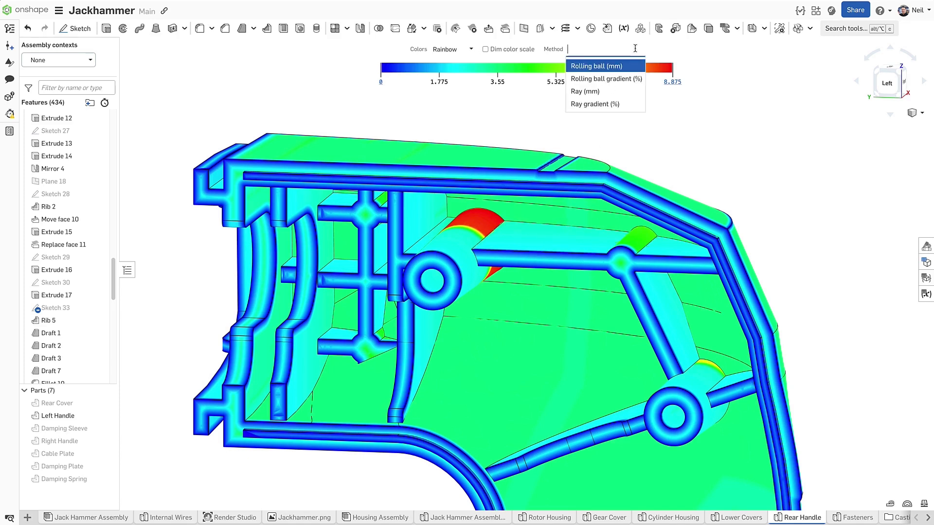
left_click(616, 91)
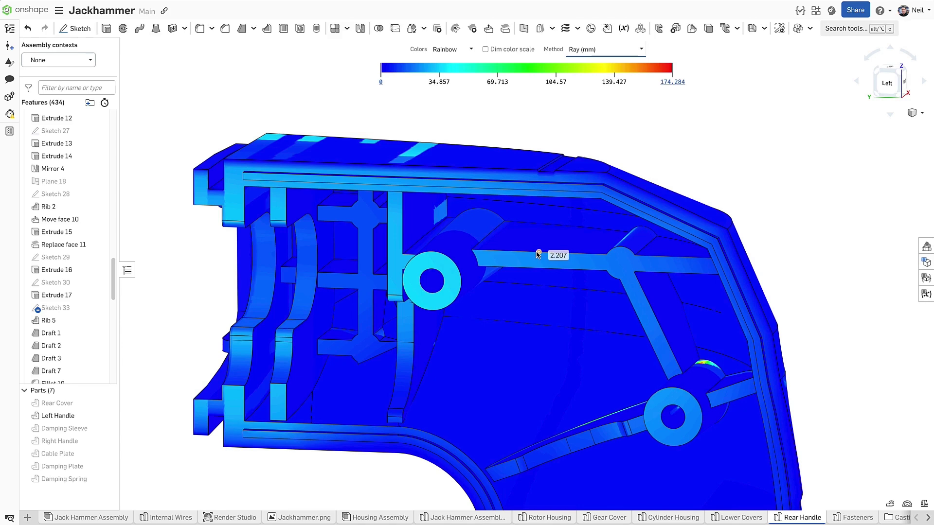
left_click(640, 50)
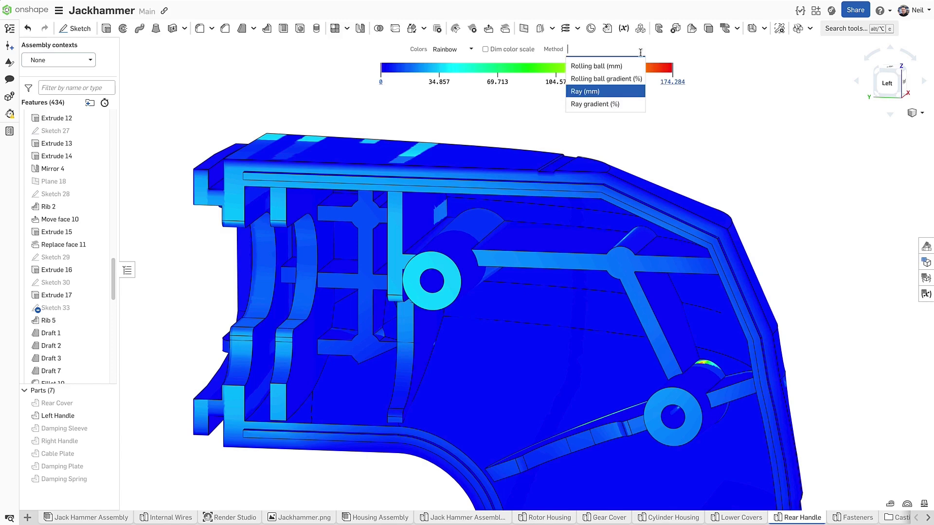
left_click(627, 83)
scroll(535, 243, "down", 5)
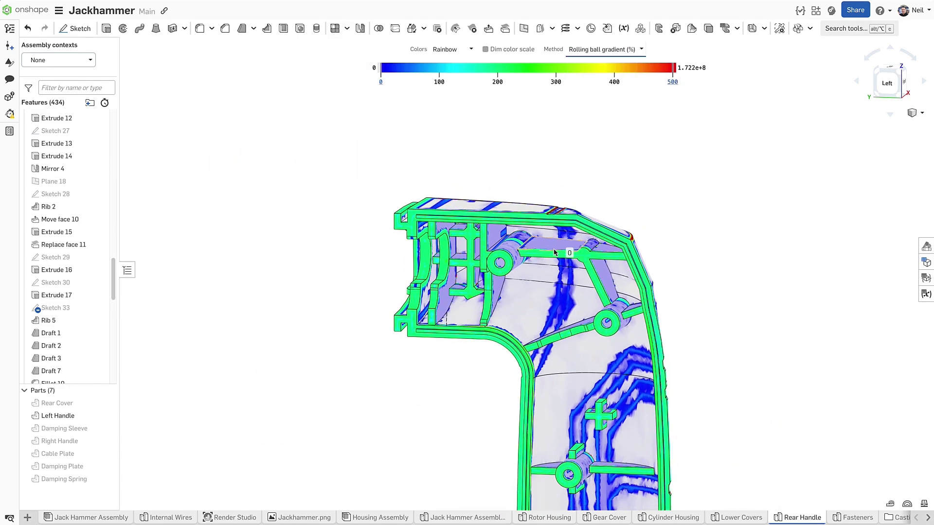
right_click_drag(524, 241, 600, 312)
scroll(599, 312, "up", 2)
middle_click_drag(565, 350, 585, 158)
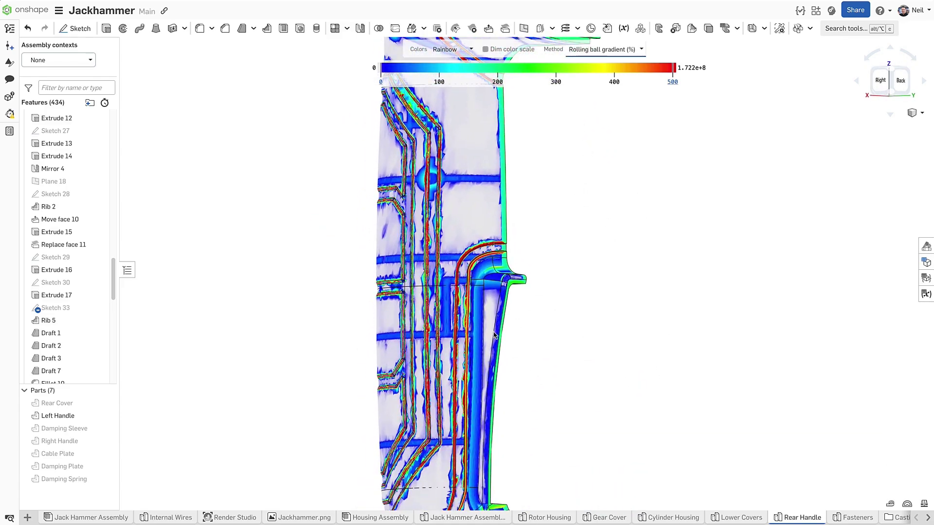
scroll(466, 338, "up", 5)
scroll(466, 337, "up", 4)
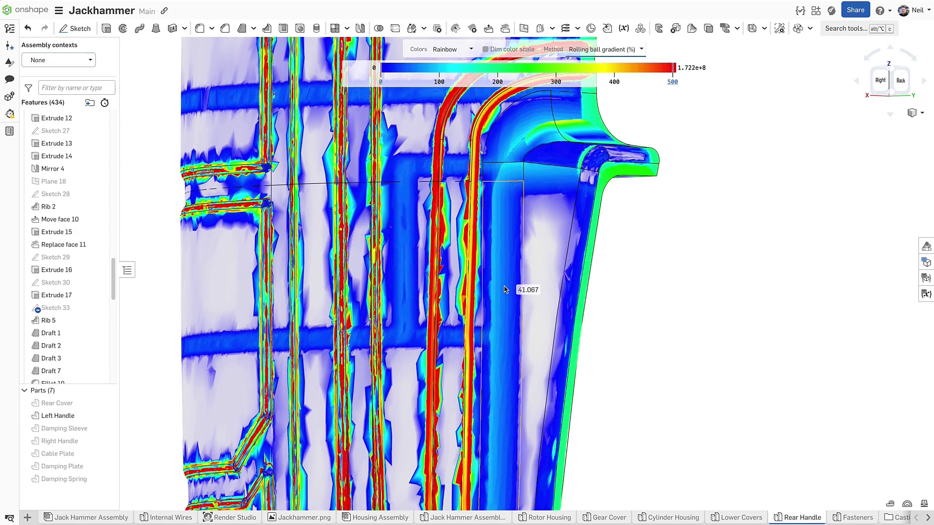
- Set the analysis method back to Rolling ball (mm) and return to the upper screw bosses inside the handle
left_click(635, 50)
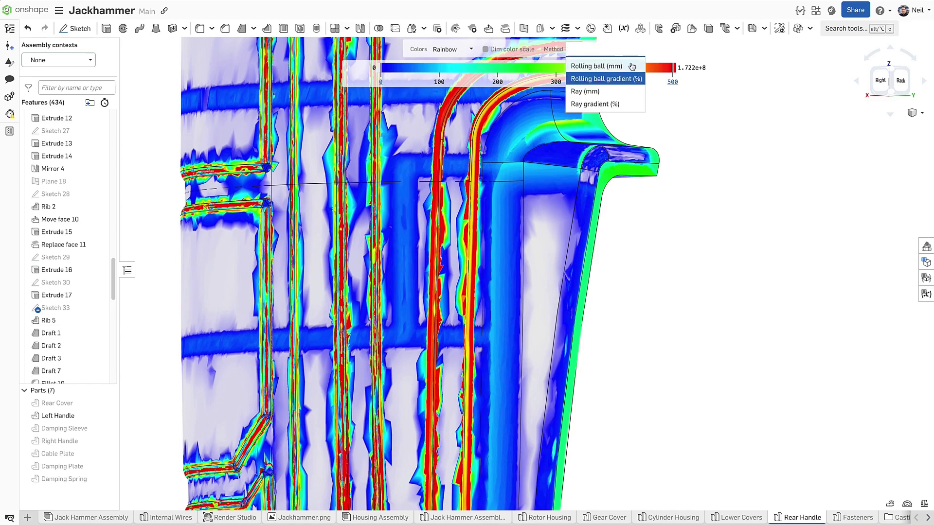
left_click(632, 66)
scroll(705, 334, "down", 3)
scroll(643, 401, "down", 2)
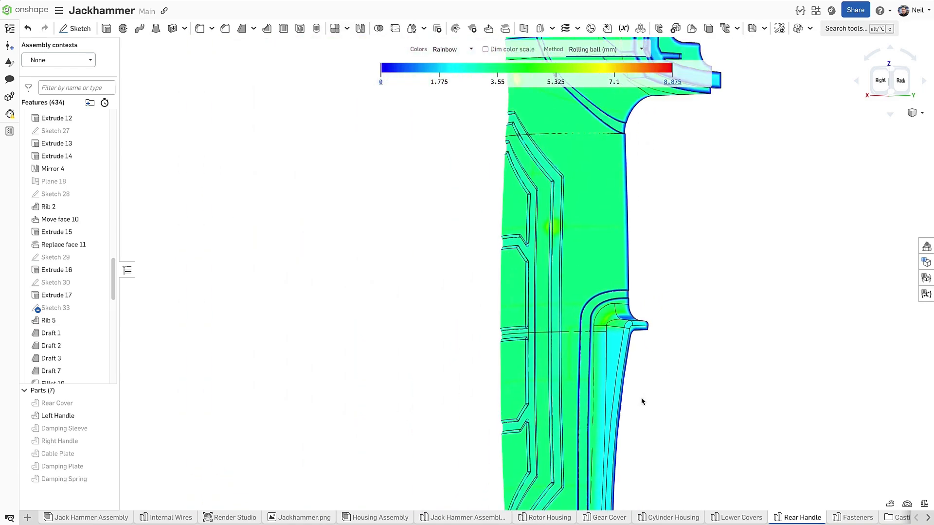
right_click_drag(615, 396, 479, 408)
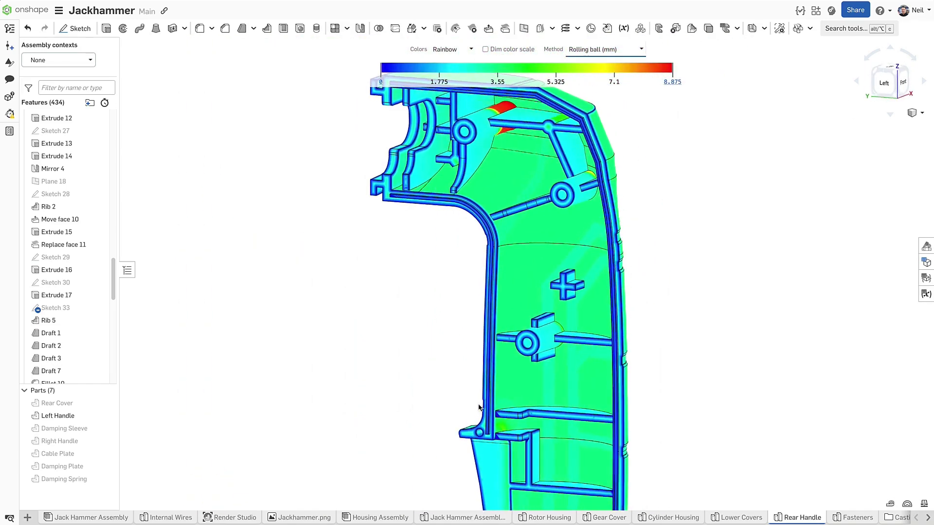
scroll(448, 244, "up", 8)
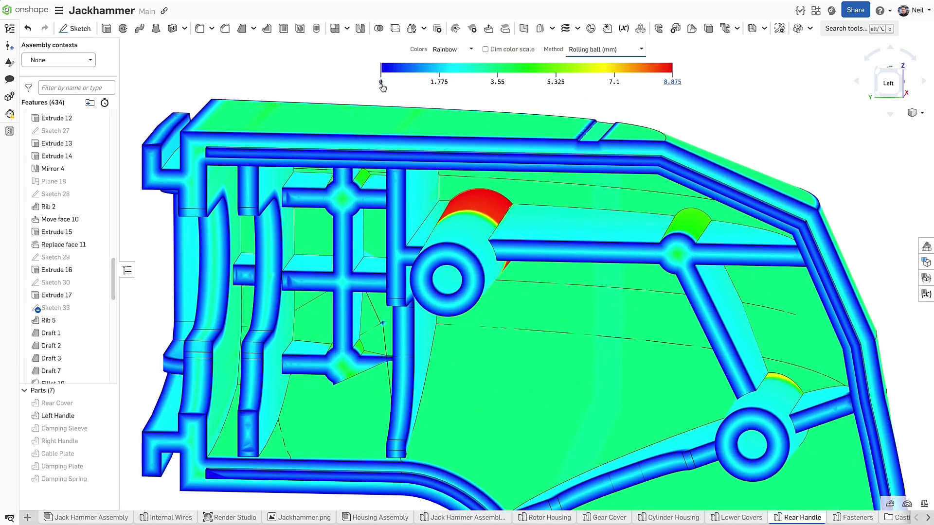
- Try a lower limit of 6 mm on the thickness color scale, and reset it to 0
left_click(380, 82)
key("Return")
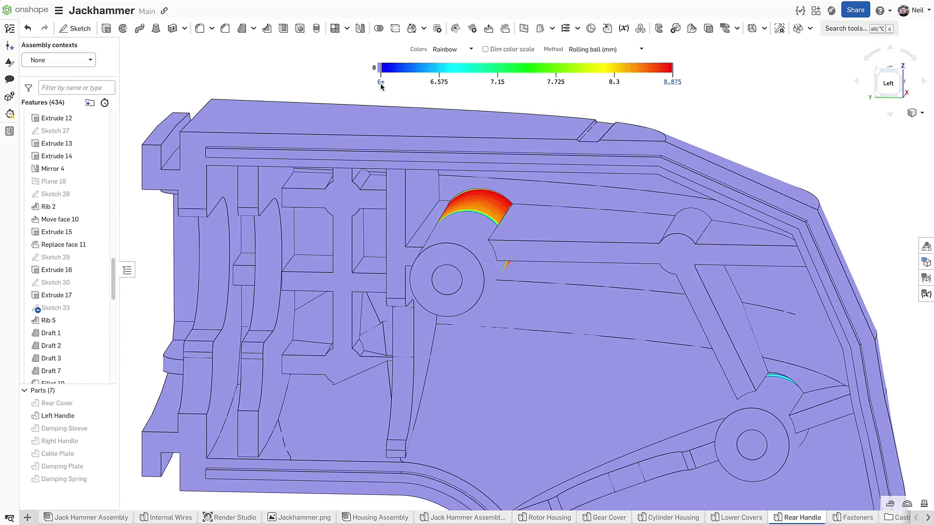
left_click(381, 83)
type("0")
key("Return")
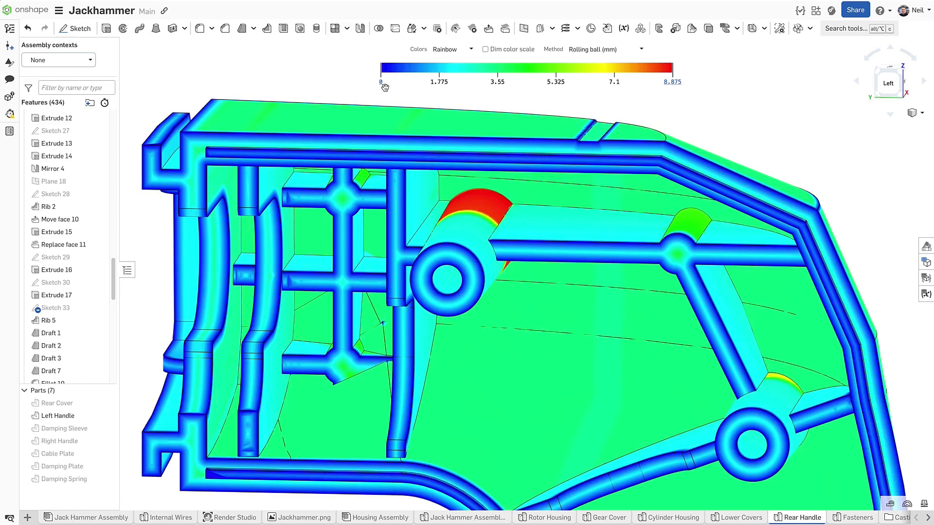
- Raise the thickness color scale's lower limit to about 0.399 mm and set its upper limit to 6 mm
left_click_drag(381, 69, 394, 69)
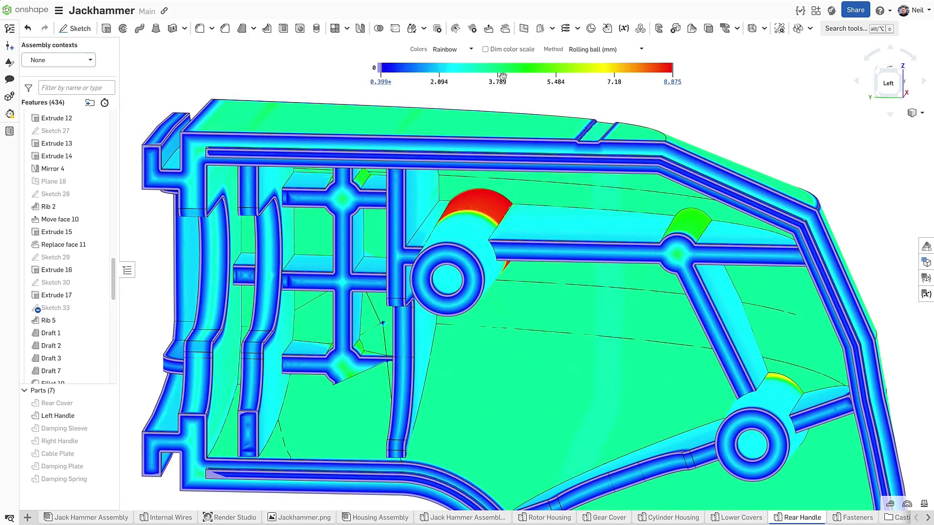
left_click(672, 82)
type("6")
key("Return")
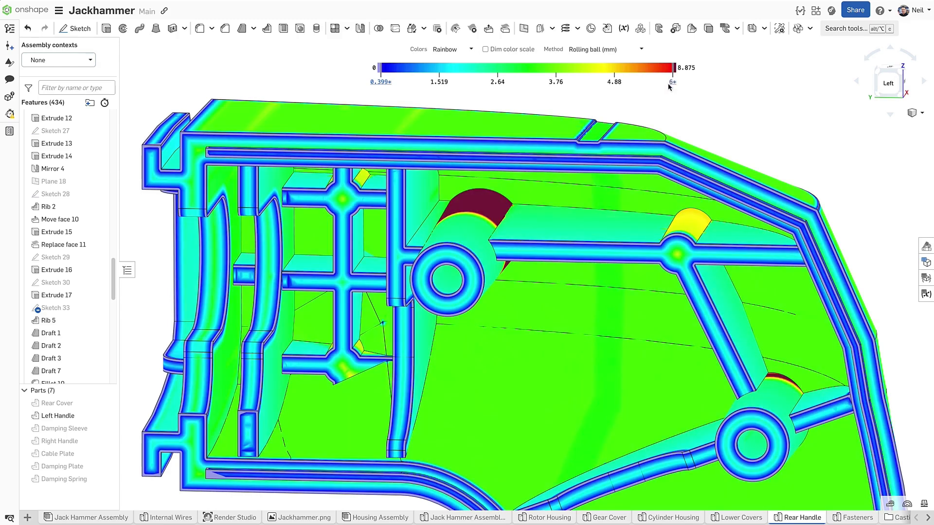
- Dim the color scale so only out-of-range areas are highlighted, and reset its lower limit to 0
left_click(508, 51)
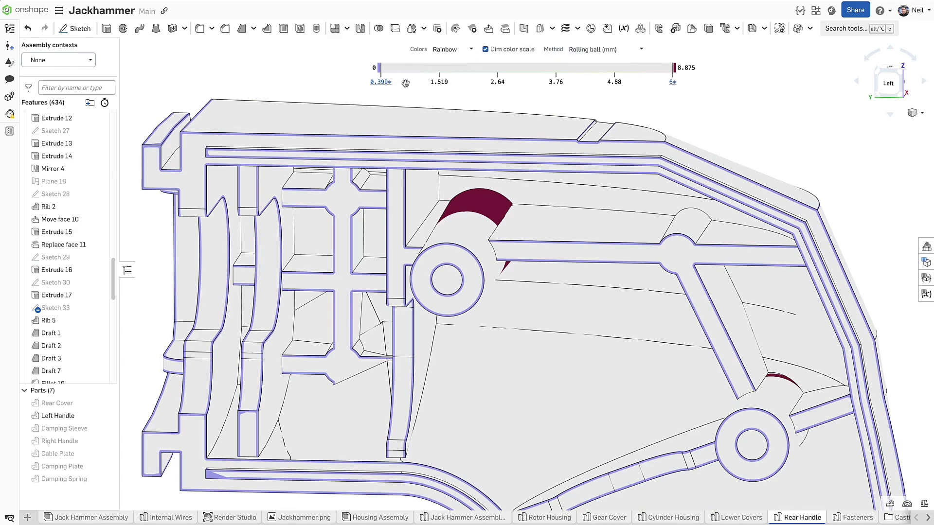
left_click(380, 81)
key("Return")
mouse_move(440, 212)
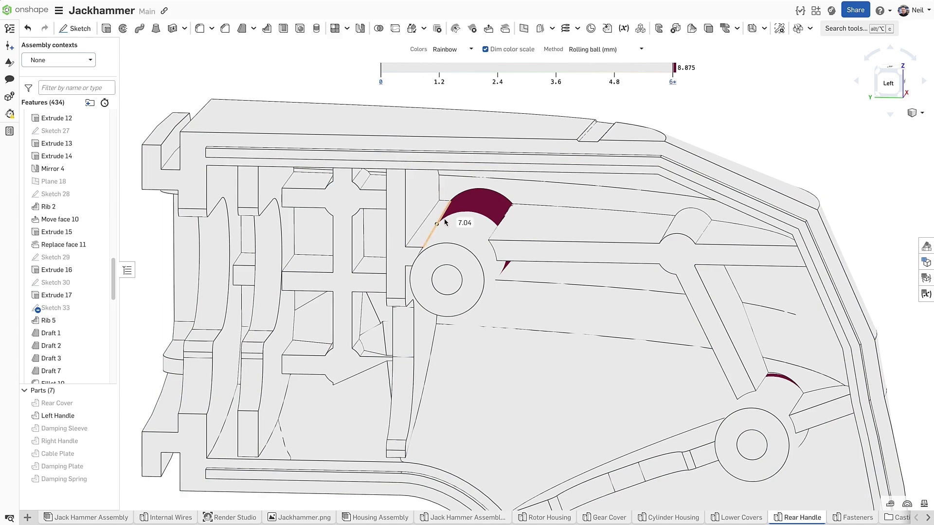
- Edit Extrude 39, the screw boss hole cut, to end Up to next with a 4 mm offset distance
key("shift+3")
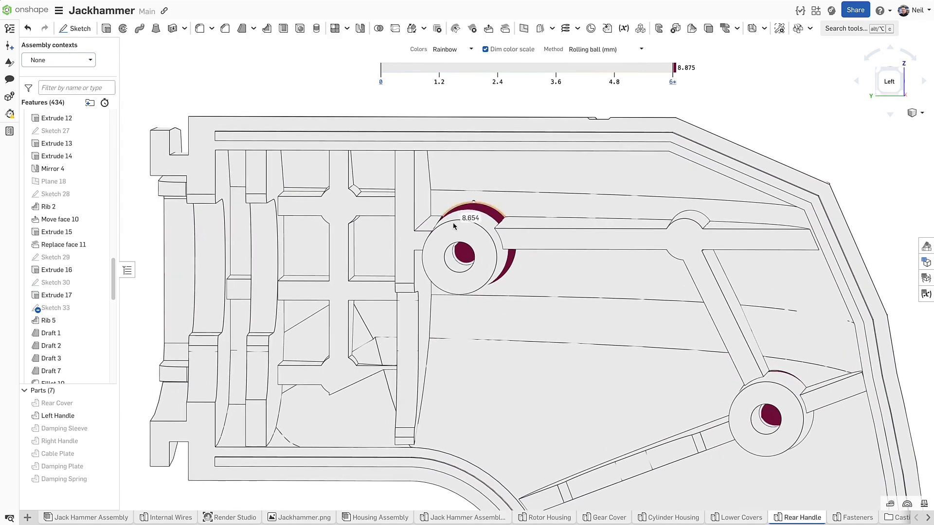
left_click(464, 254)
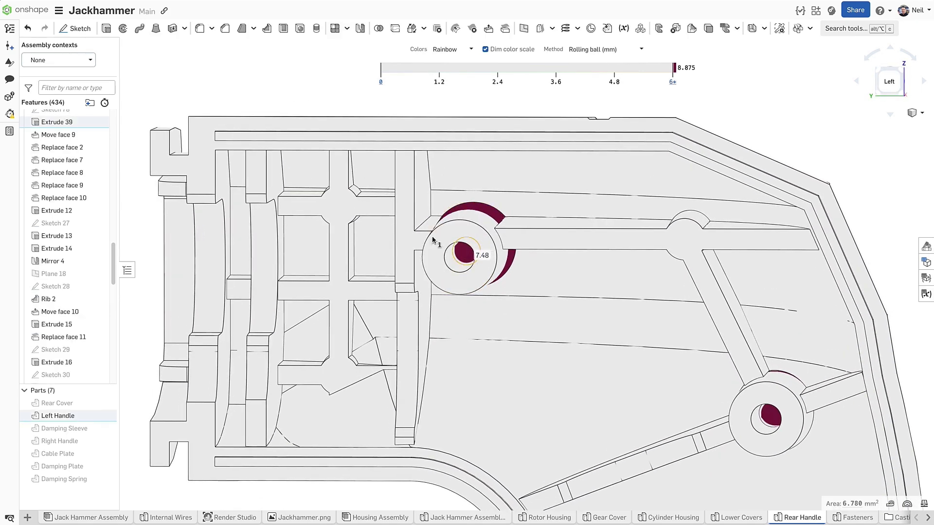
left_click(100, 130)
double_click(100, 131)
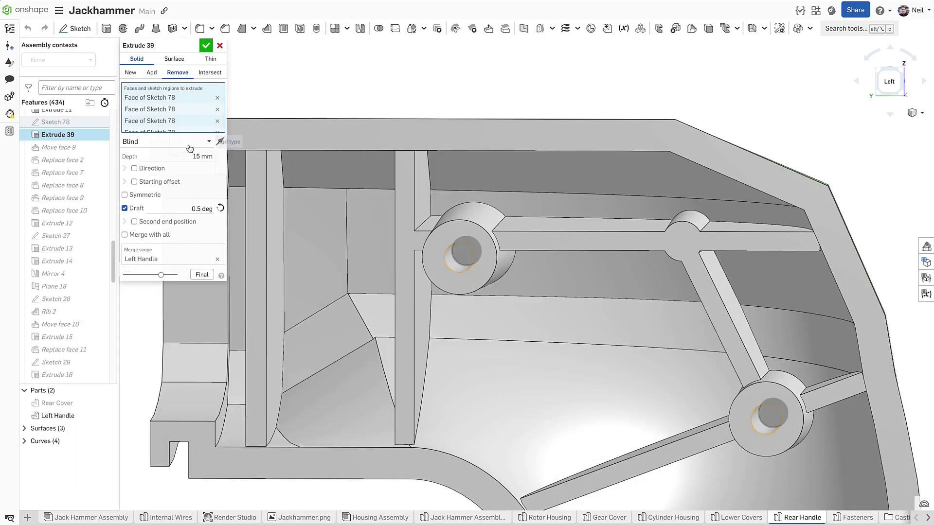
left_click(191, 147)
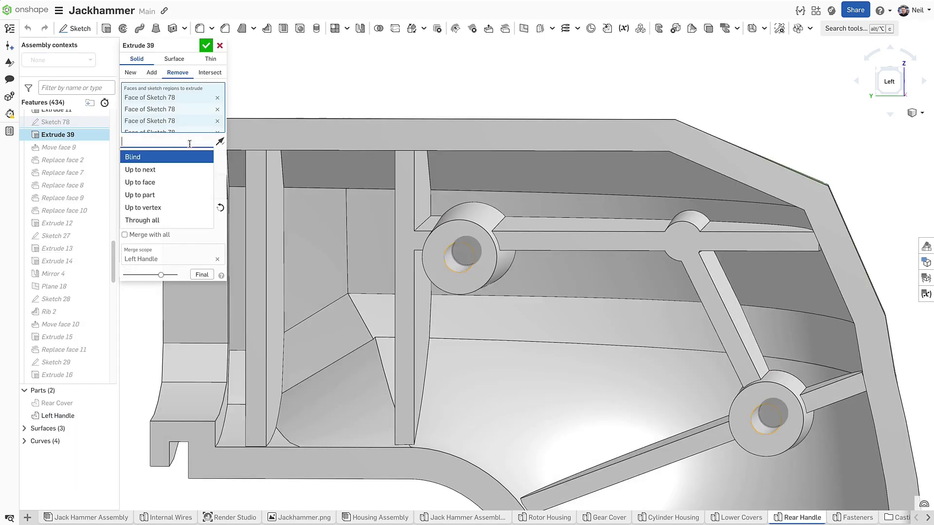
left_click(172, 170)
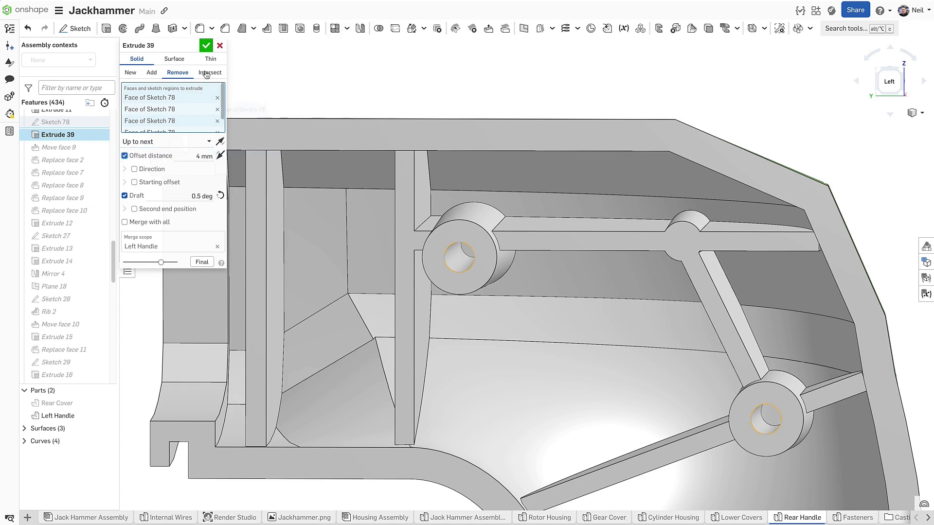
left_click(207, 46)
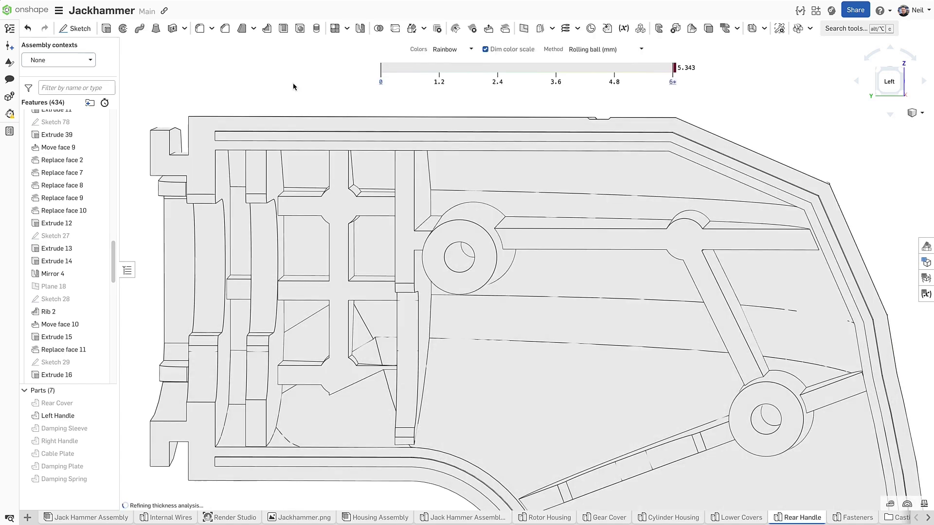
- Turn off the dimmed color scale and check the thickness at the upper screw boss
left_click(485, 50)
mouse_move(483, 204)
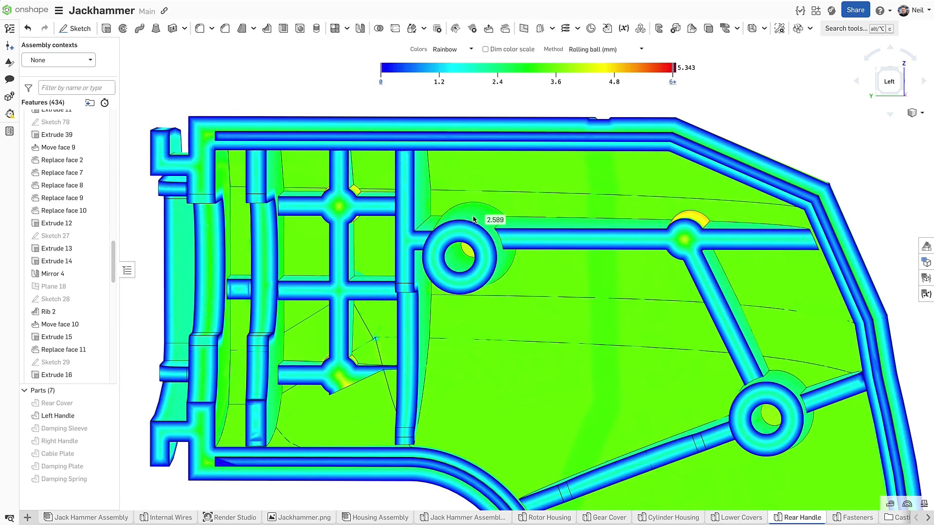
- Show the Rear Cover and Right Handle parts alongside the left handle
key("f")
scroll(473, 220, "down", 5)
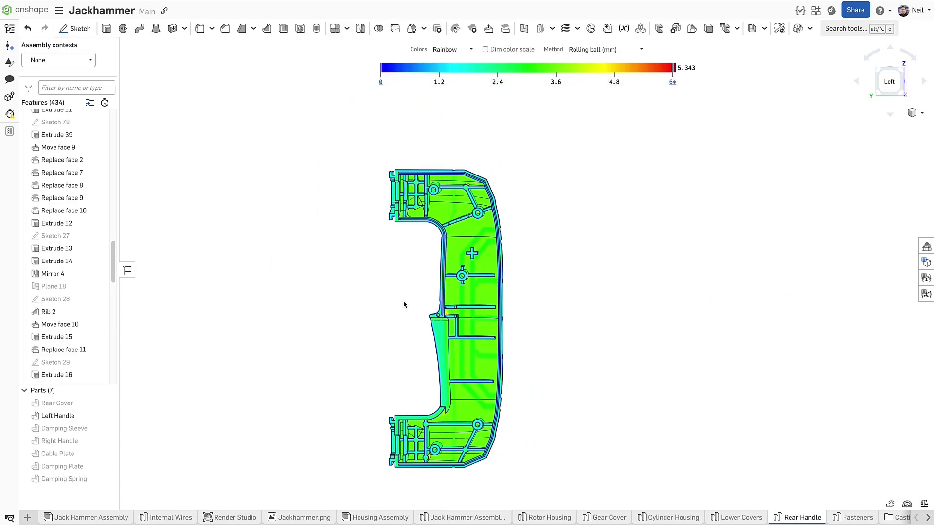
right_click_drag(391, 308, 366, 317)
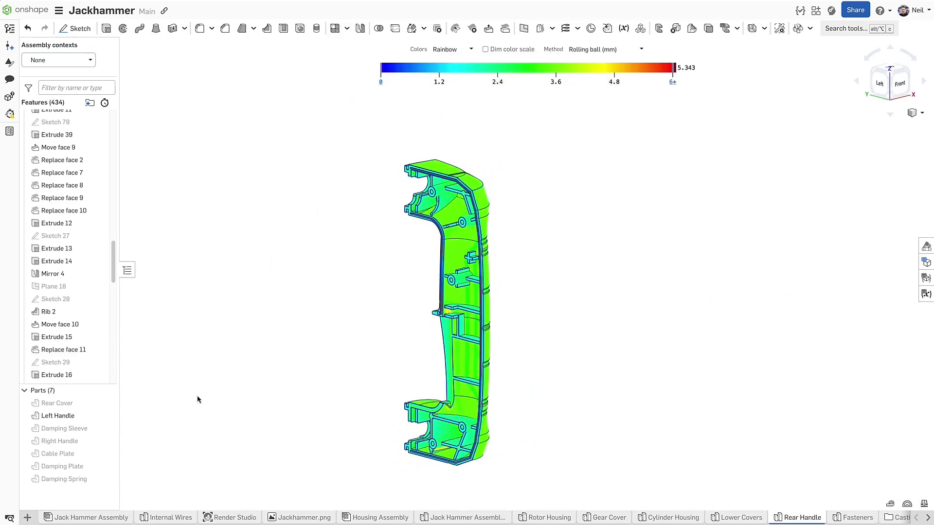
left_click(112, 404)
left_click(109, 440)
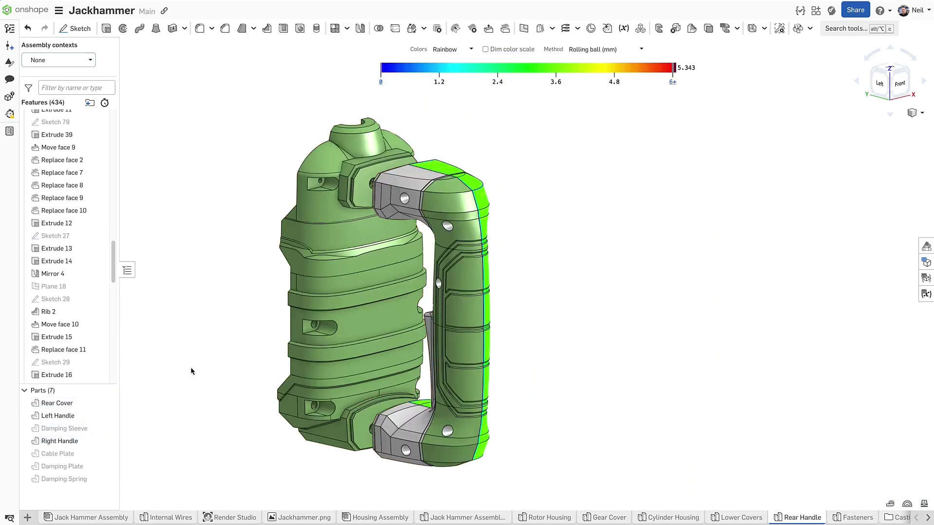
middle_click_drag(251, 327, 276, 334)
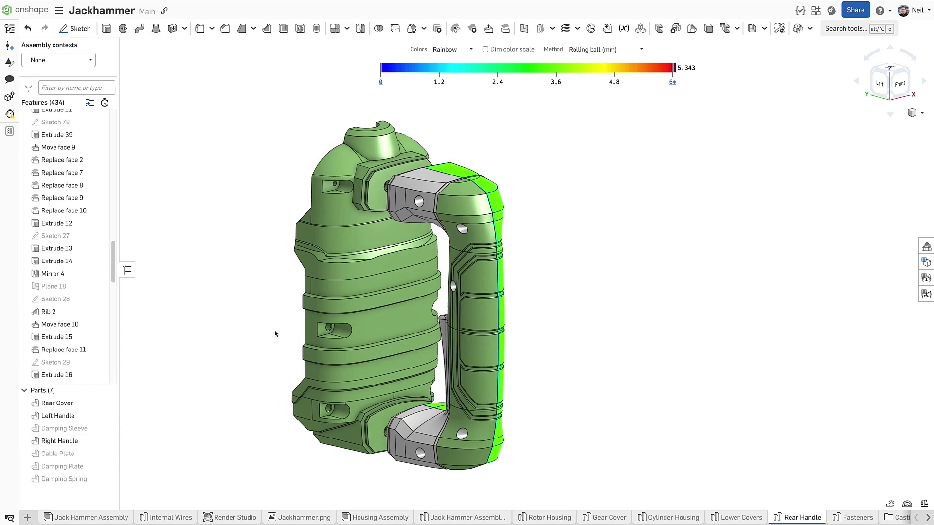
- Add the right handle and rear cover to the thickness analysis and run it
left_click(907, 504)
left_click(865, 477)
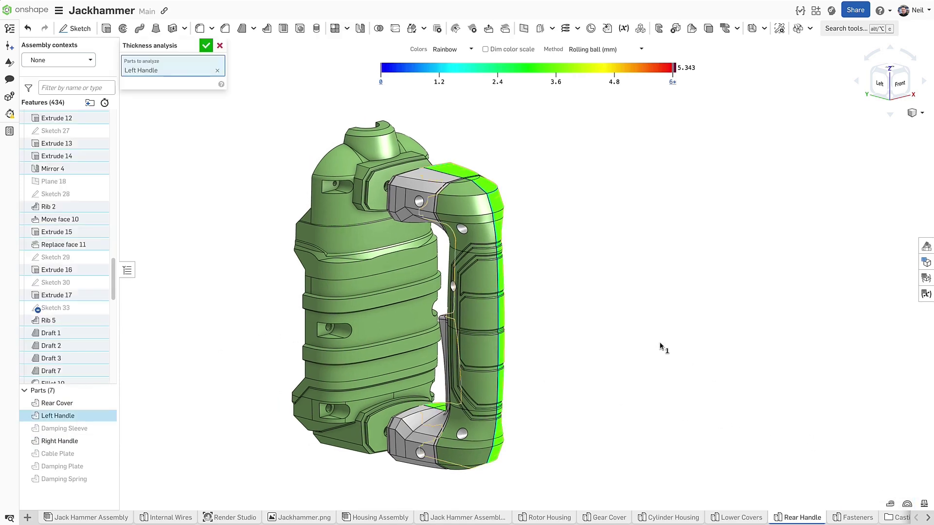
left_click(478, 290)
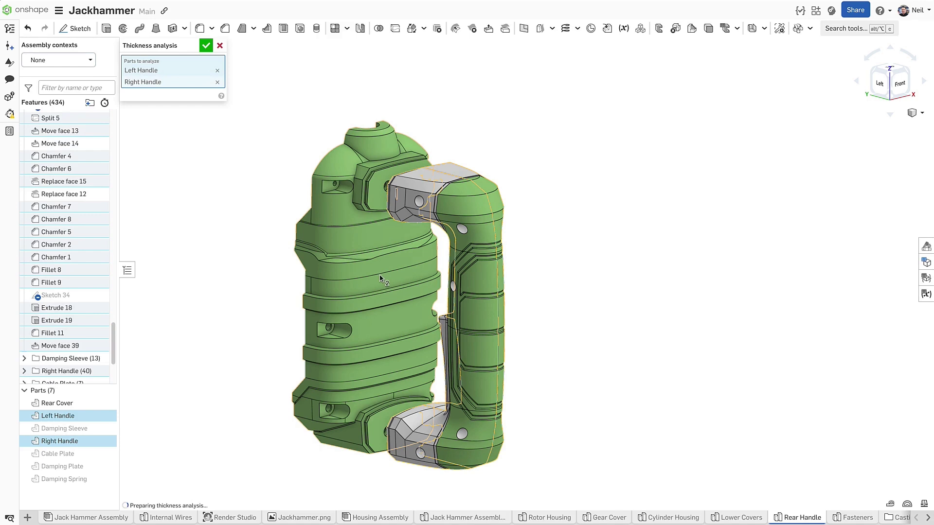
left_click(207, 47)
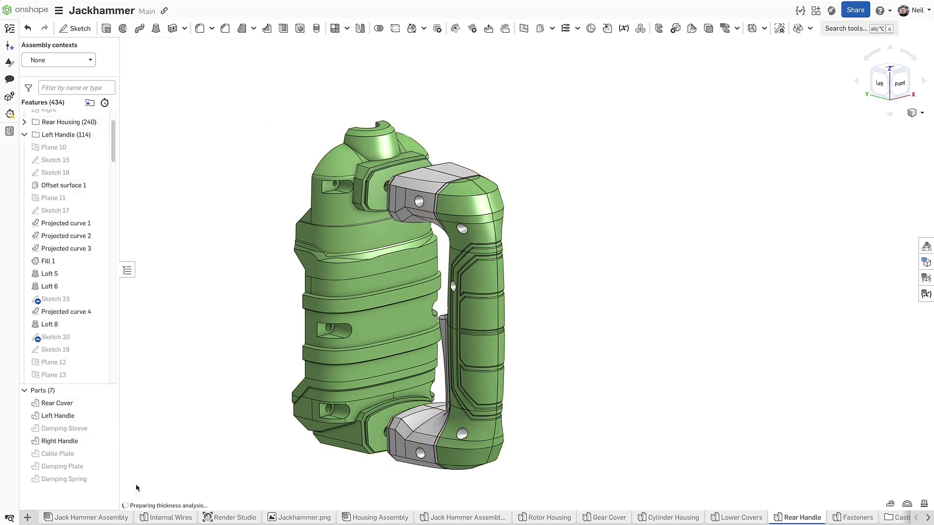
- Open the Jack Hammer Assembly during the calculation, then return to the Rear Handle studio and inspect the thickness results
left_click(108, 518)
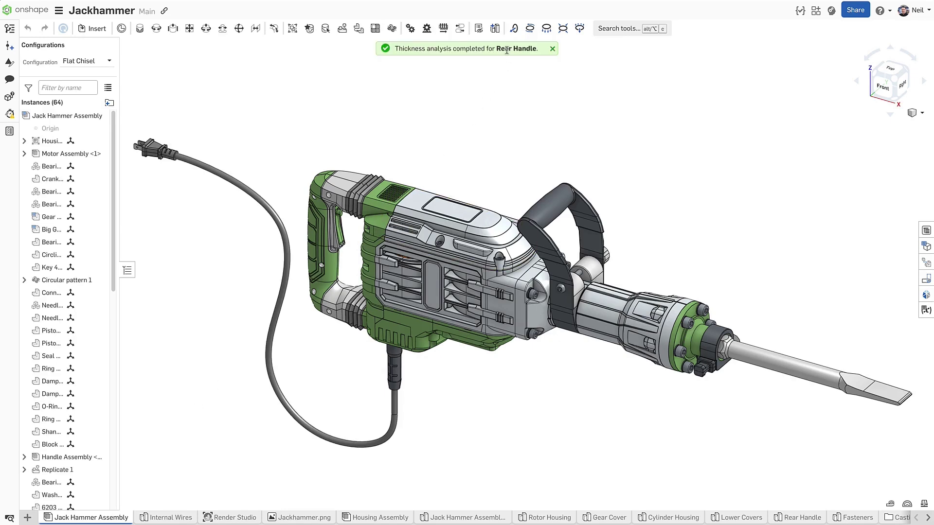
left_click(794, 520)
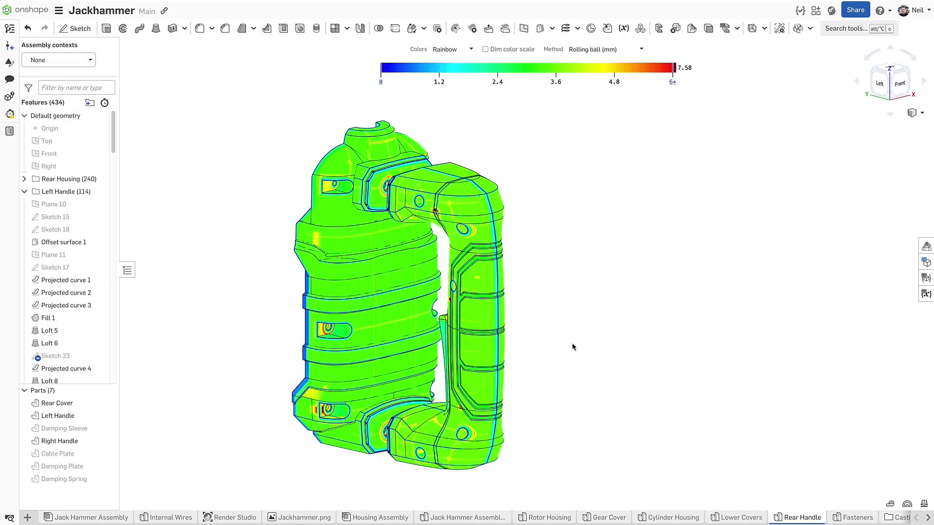
right_click_drag(572, 346, 649, 348)
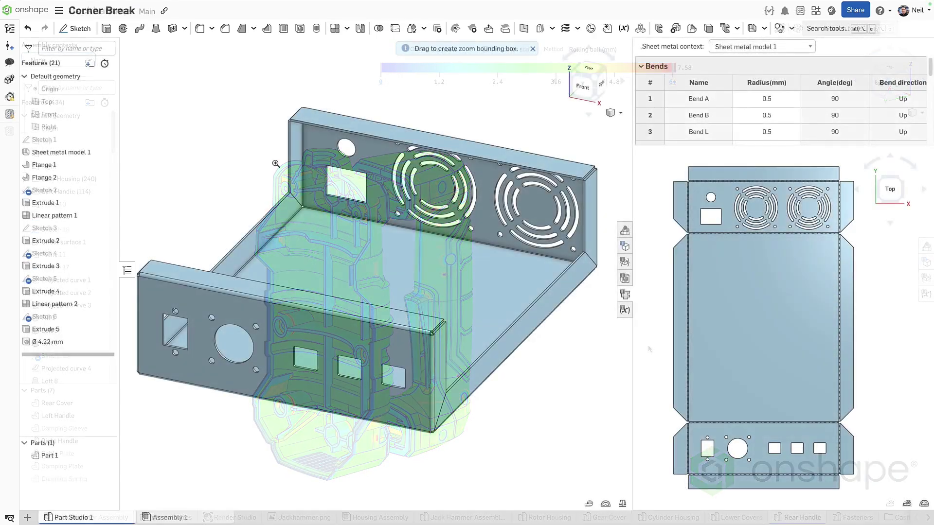
left_click_drag(281, 157, 377, 229)
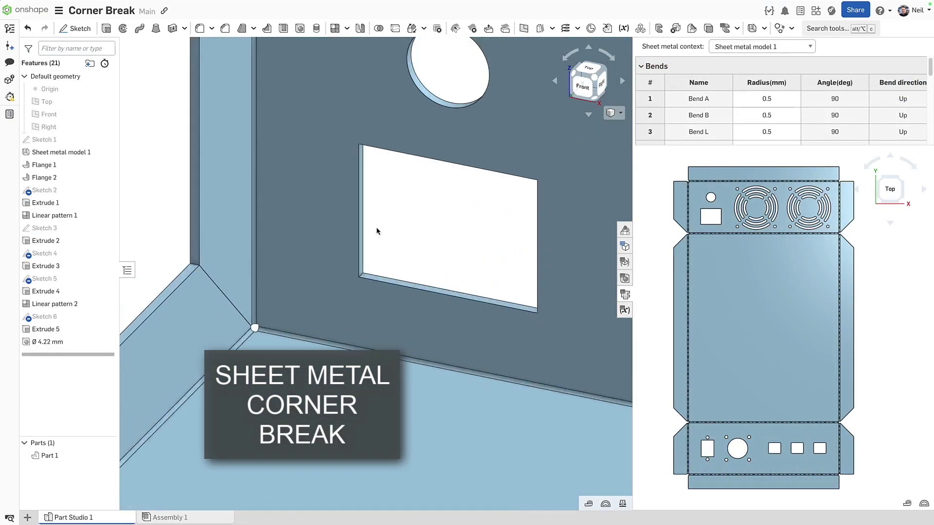
left_click(200, 30)
left_click(368, 291)
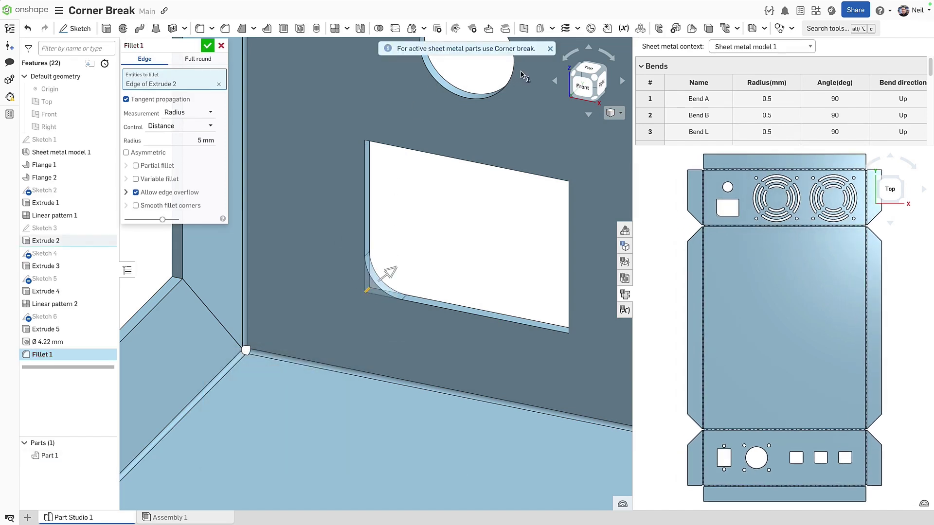
key("Escape")
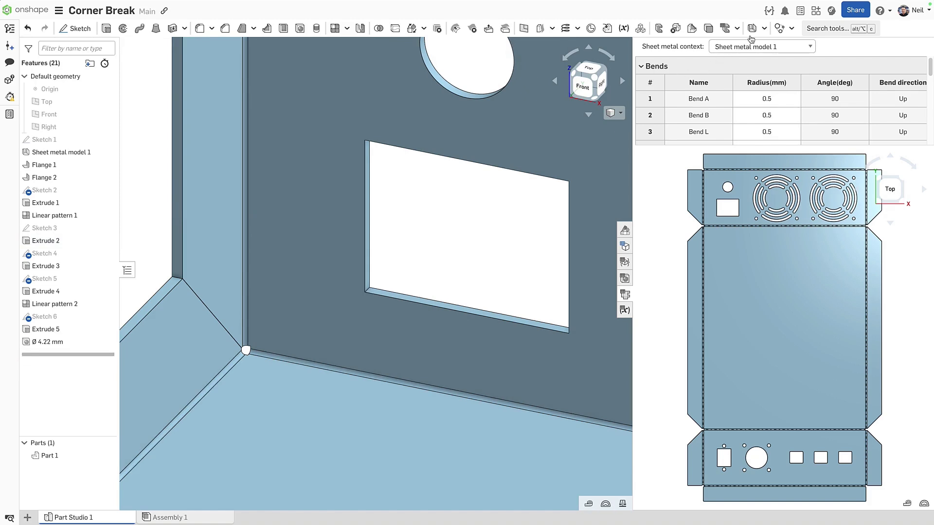
- Round the four corners of the rectangular cutout in the rear flange with a 5 mm Corner break fillet
left_click(764, 29)
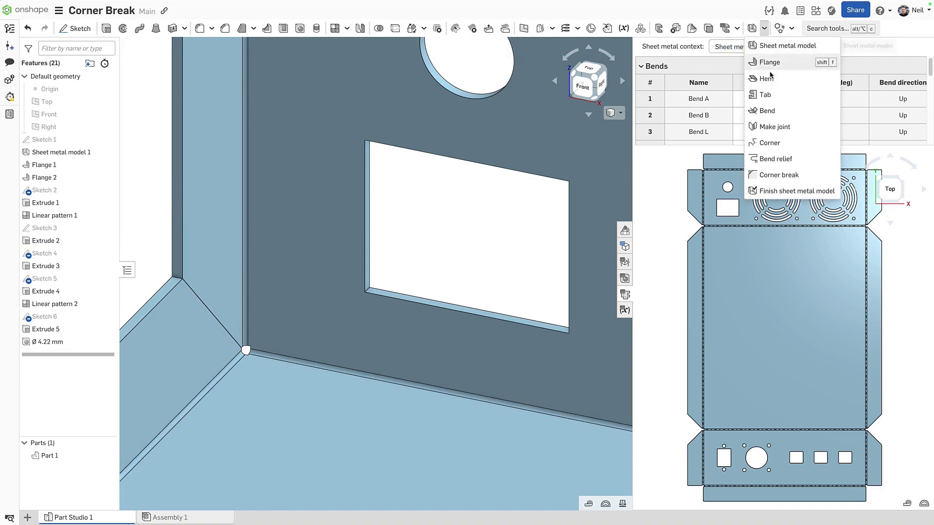
left_click(765, 176)
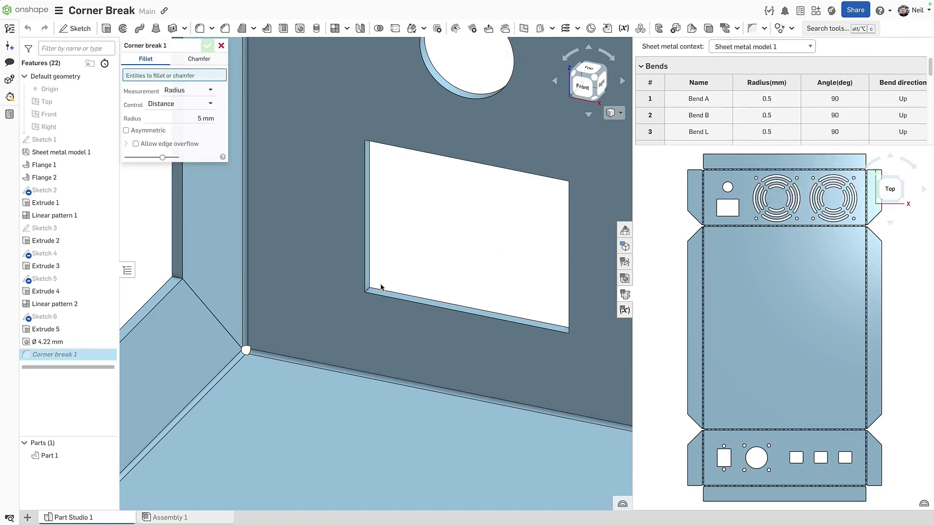
left_click(368, 292)
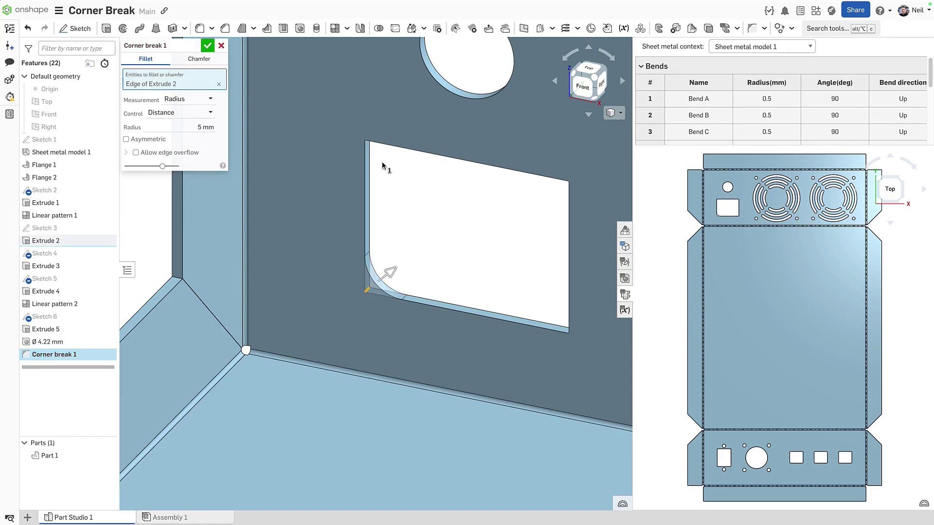
left_click(366, 141)
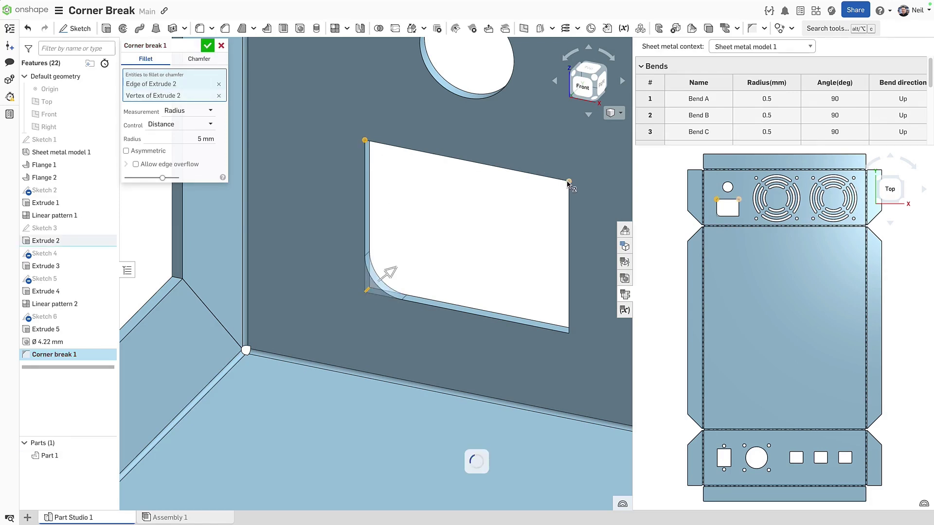
left_click(569, 335)
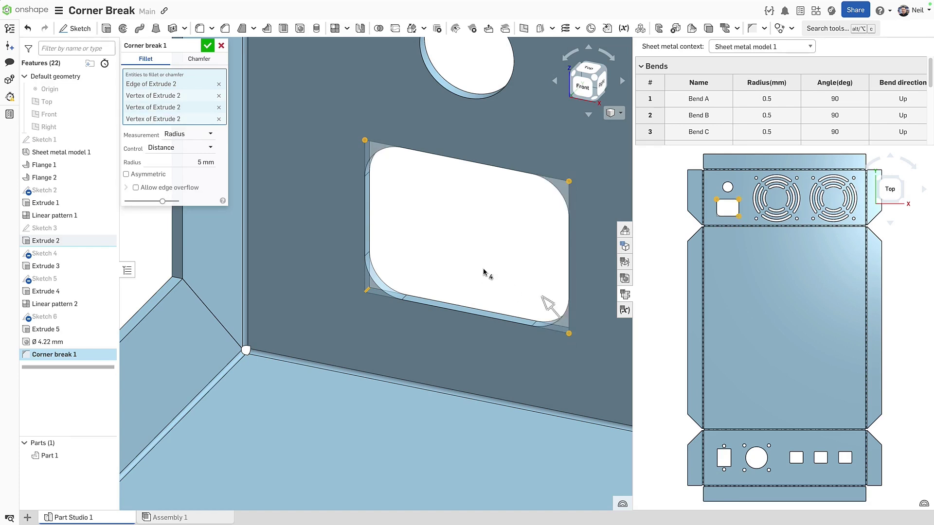
key("Return")
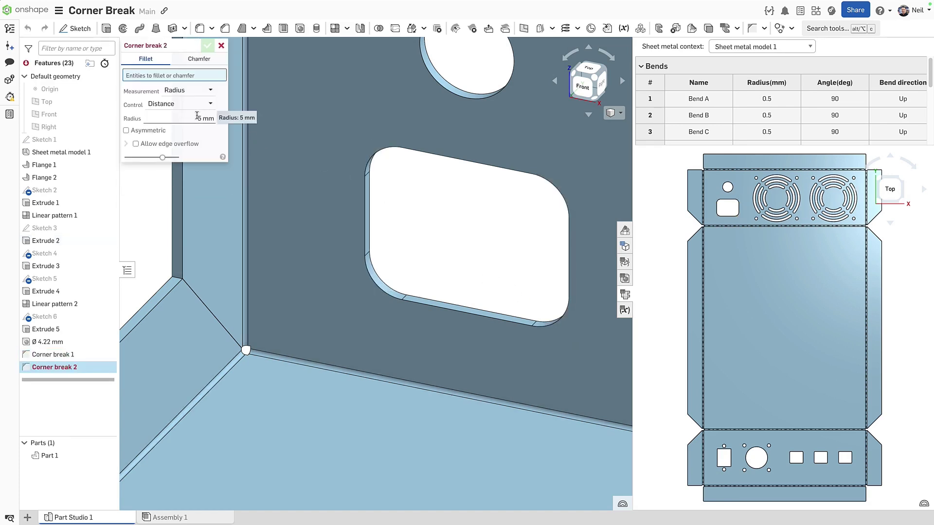
- Add a 1 mm Corner break fillet to the four vertices of the square corner relief in the flat pattern
left_click(197, 117)
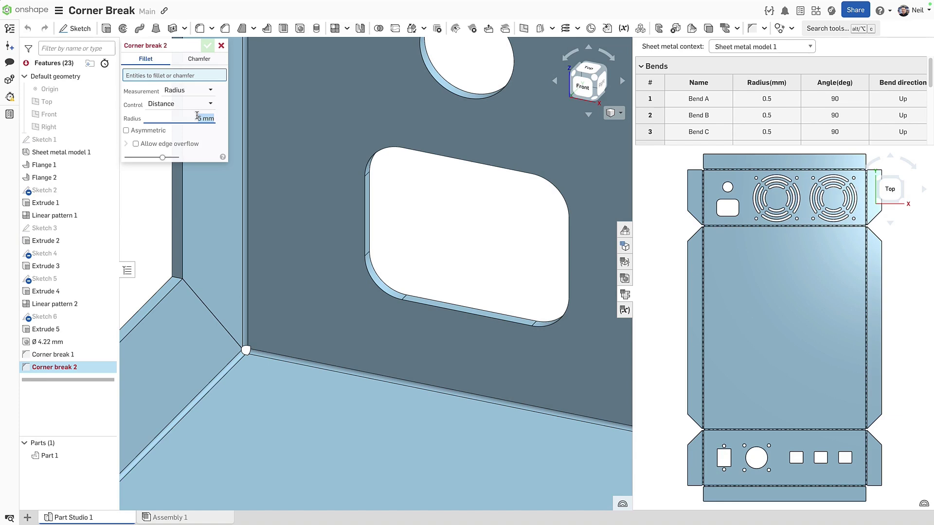
left_click(689, 226)
key("w")
left_click_drag(709, 234, 699, 221)
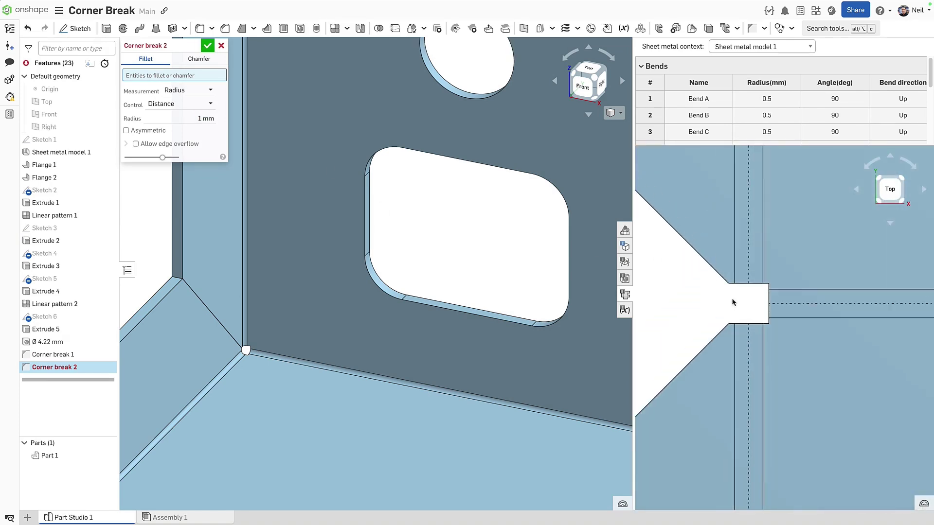
left_click(769, 285)
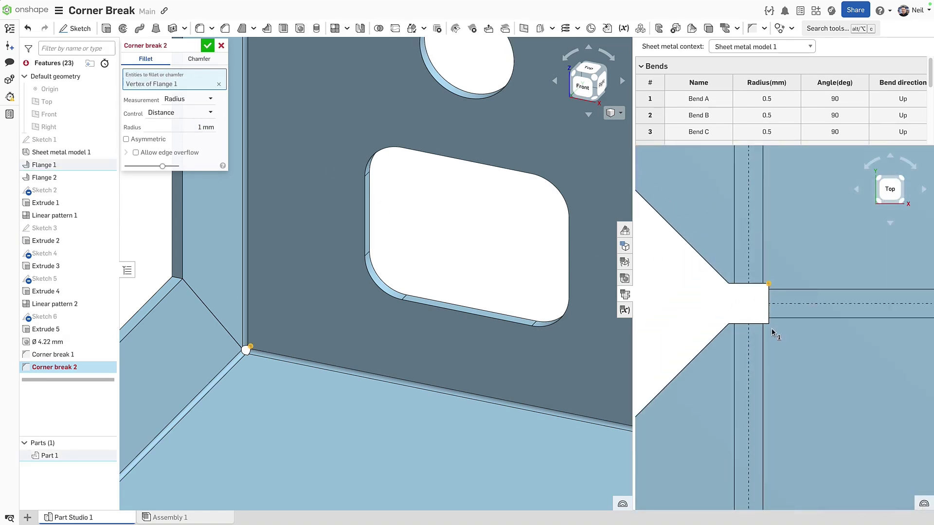
left_click(769, 324)
left_click(769, 325)
left_click(768, 324)
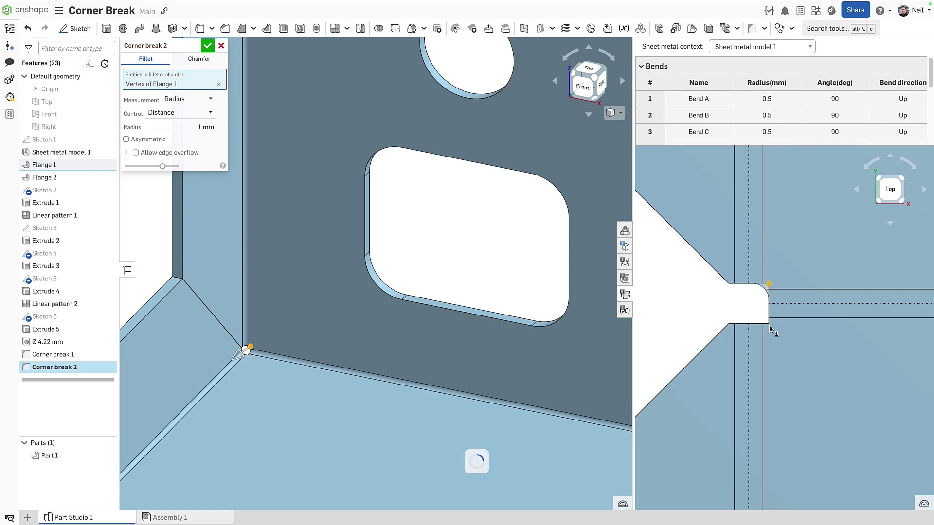
left_click(730, 324)
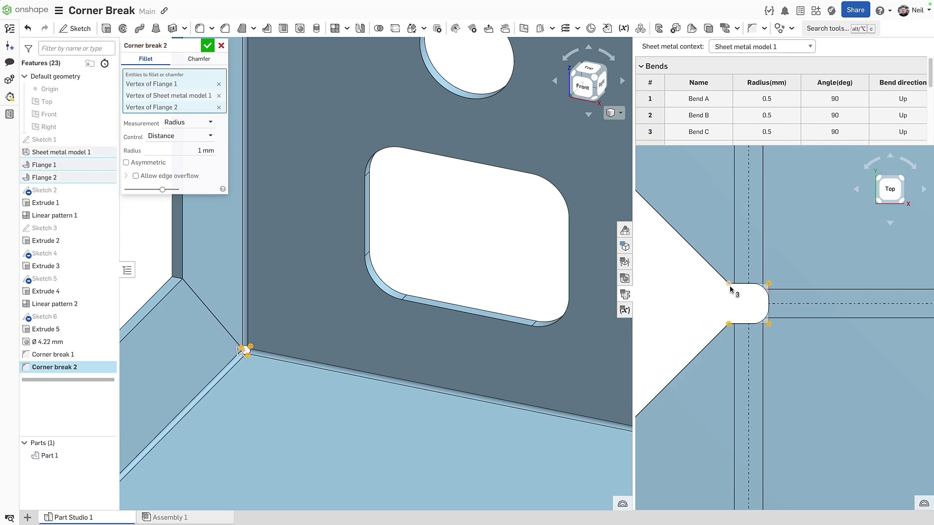
left_click(729, 284)
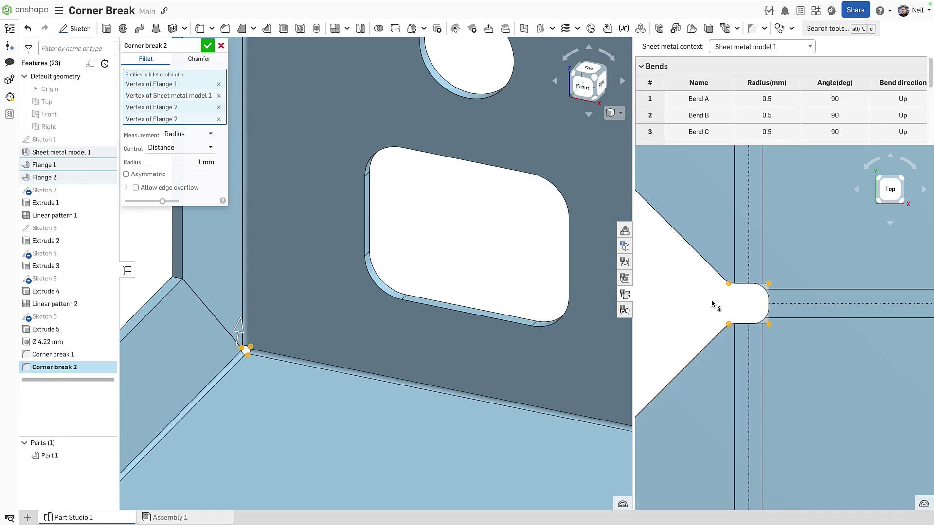
key("Return")
- Chamfer the two mating flange corners beside the relief with a Corner break of 2 mm equal distance
scroll(708, 306, "down", 5)
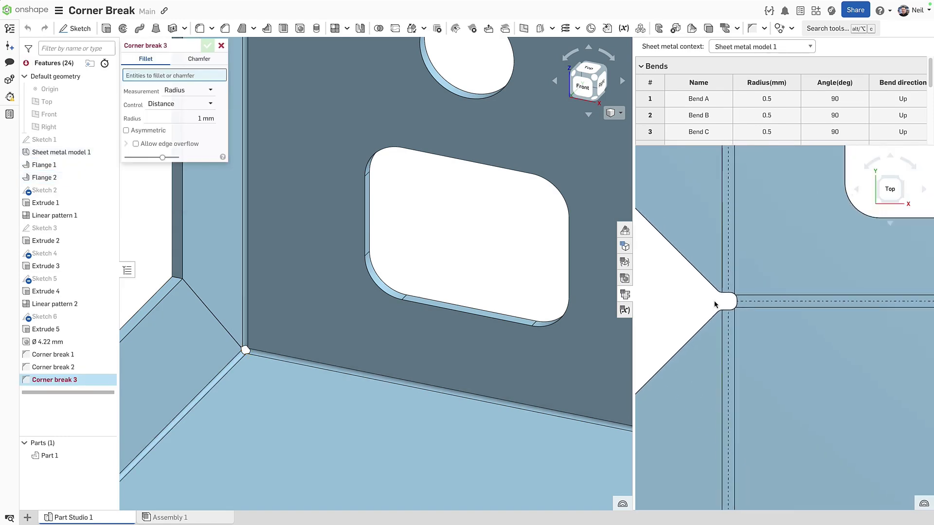
middle_click_drag(704, 309, 812, 332)
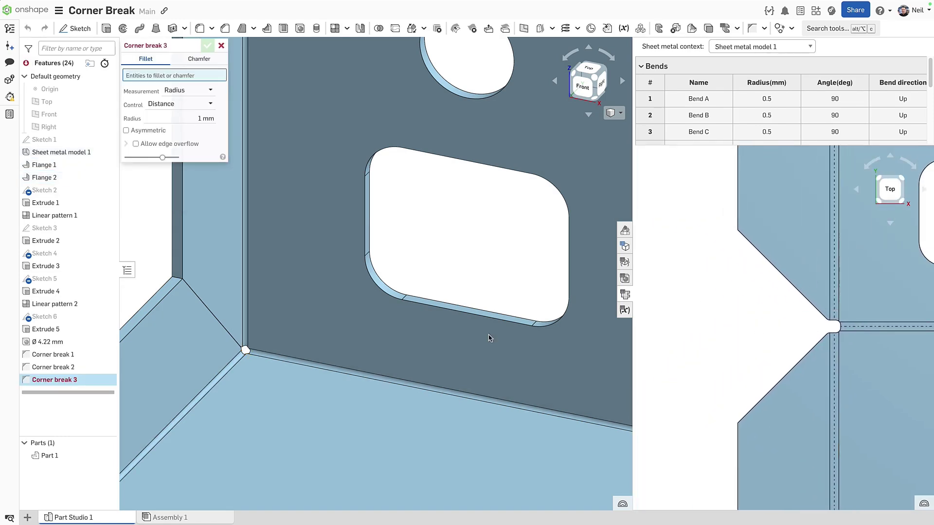
scroll(144, 278, "up", 4)
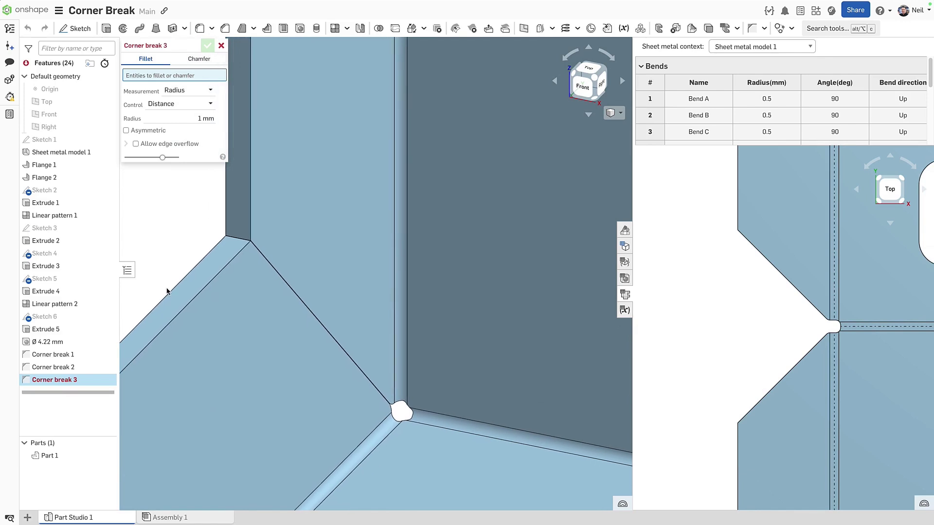
left_click(199, 59)
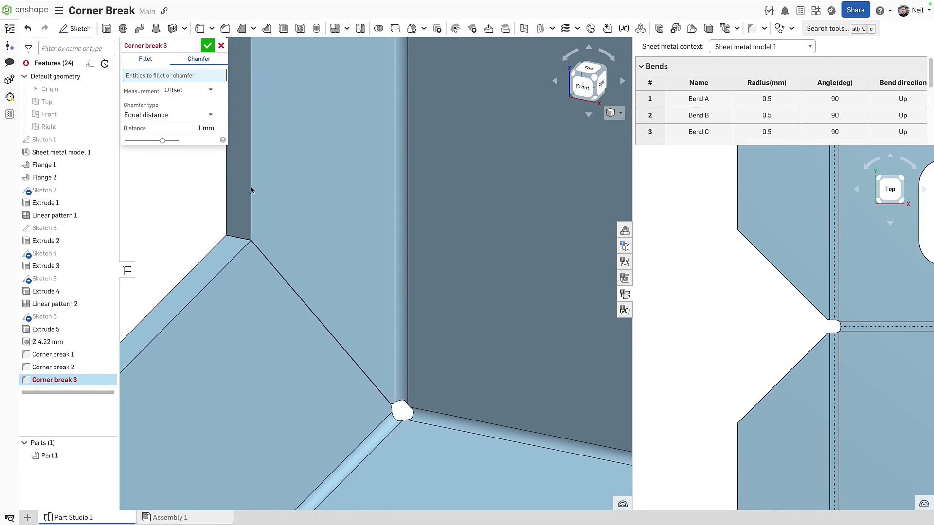
left_click(251, 241)
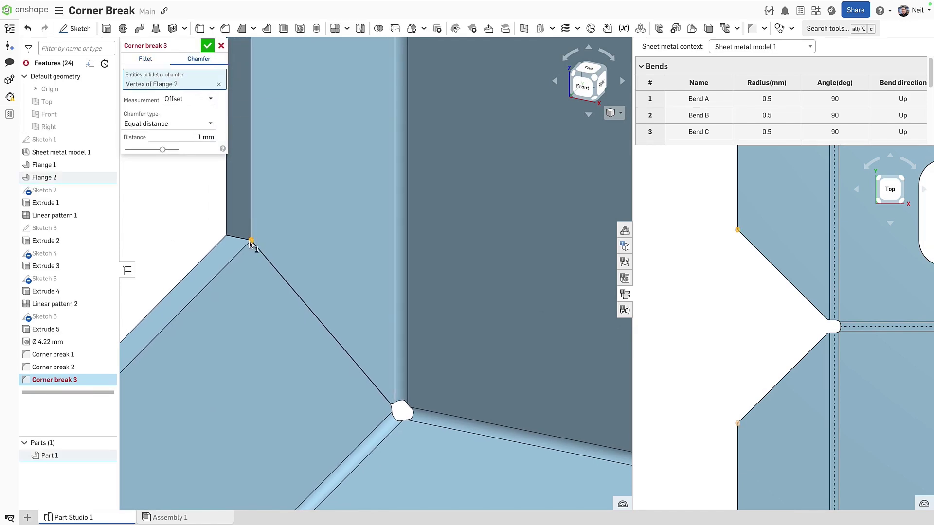
left_click(250, 242)
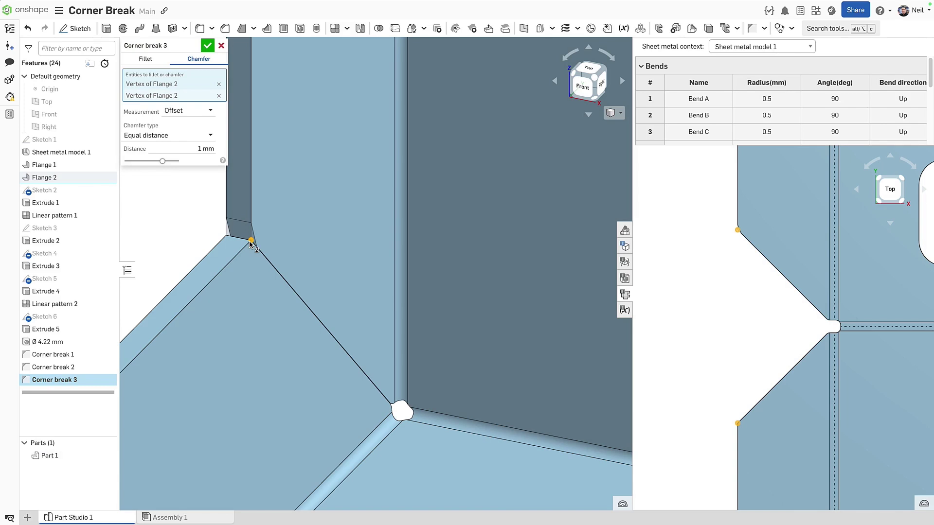
left_click(192, 152)
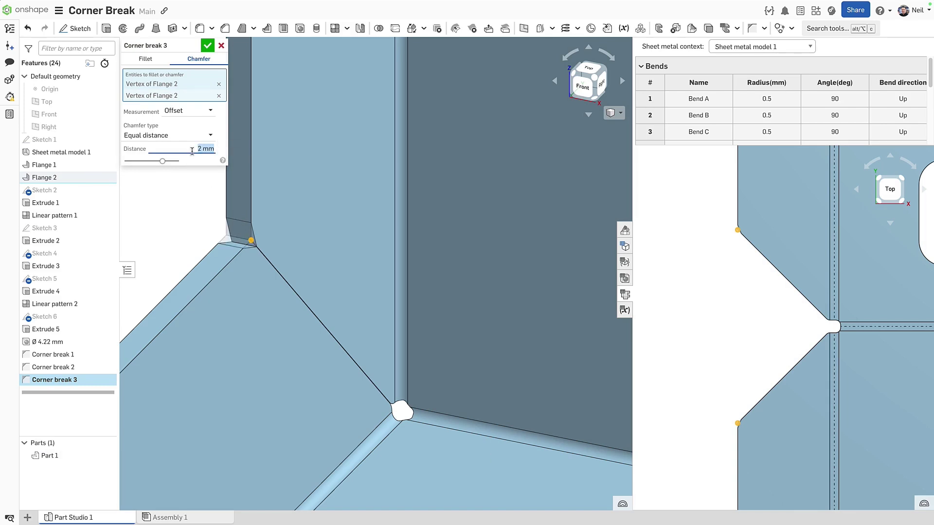
type("2")
key("Return")
key("Return")
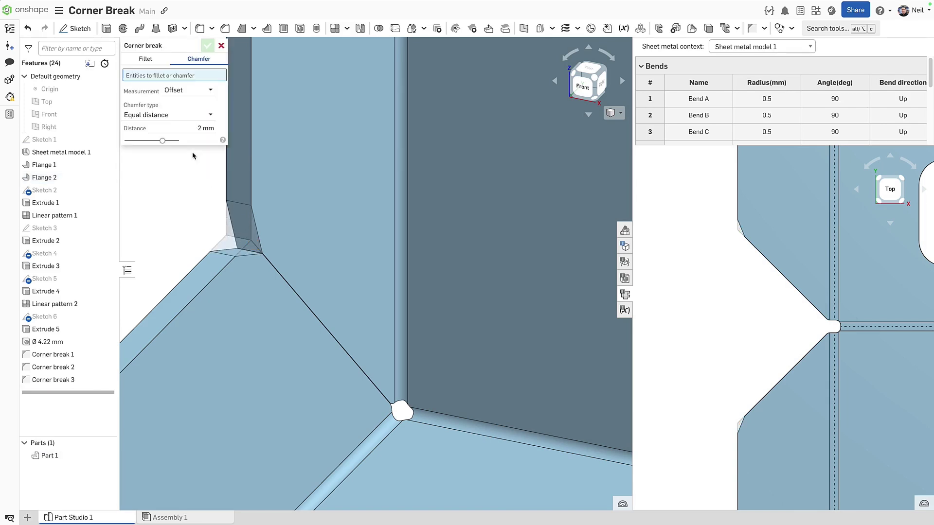
- Round the four edges left by the flange corner chamfers with a 3 mm radius Corner break fillet
left_click(145, 60)
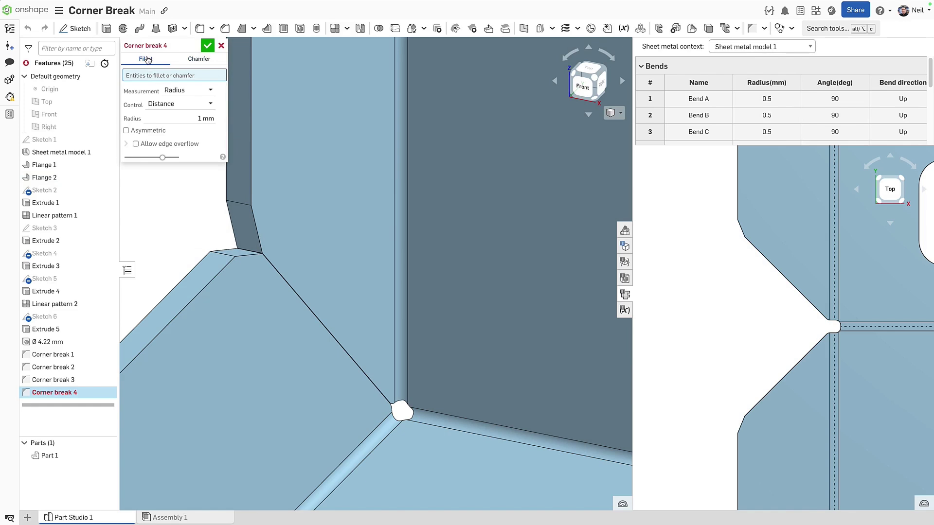
left_click(182, 114)
key("Up")
key("Up")
left_click_drag(199, 181, 270, 272)
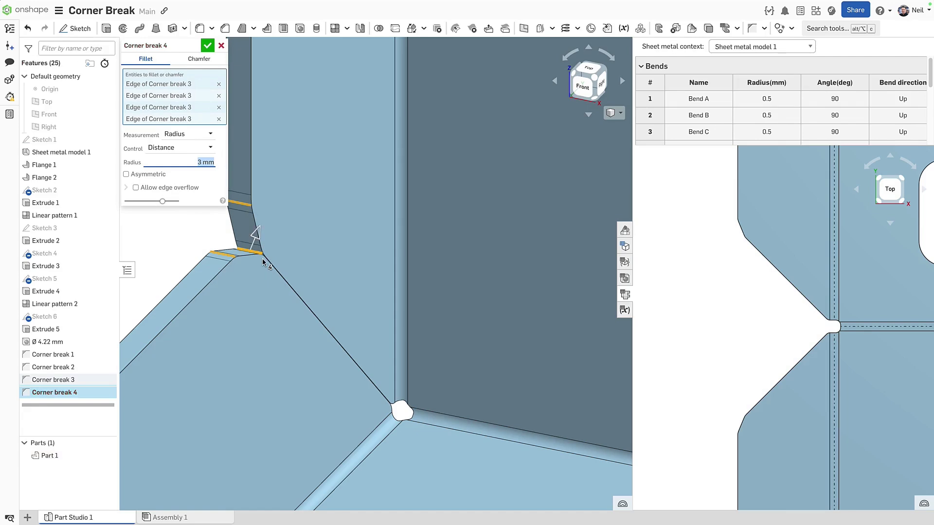
left_click(207, 46)
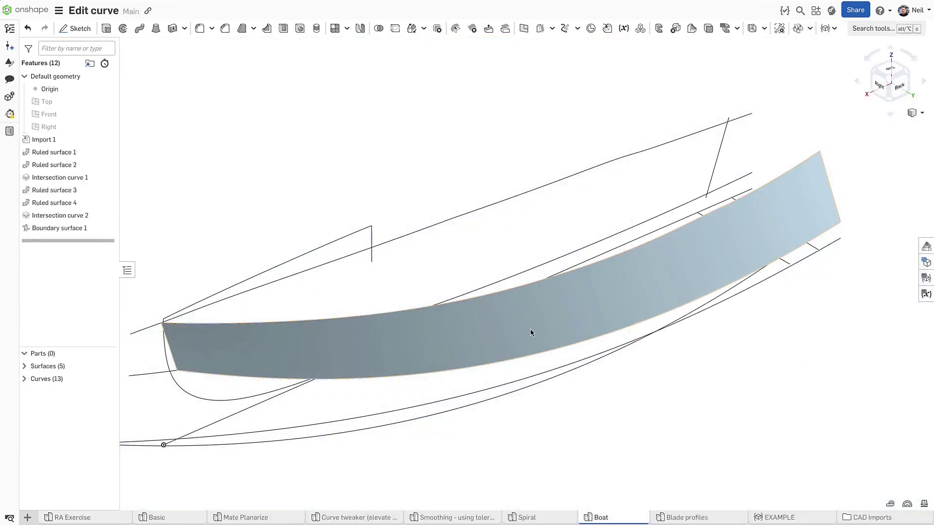
- Examine the control point grid of the boundary surface in the Boat studio with Curve/surface analysis
right_click(531, 333)
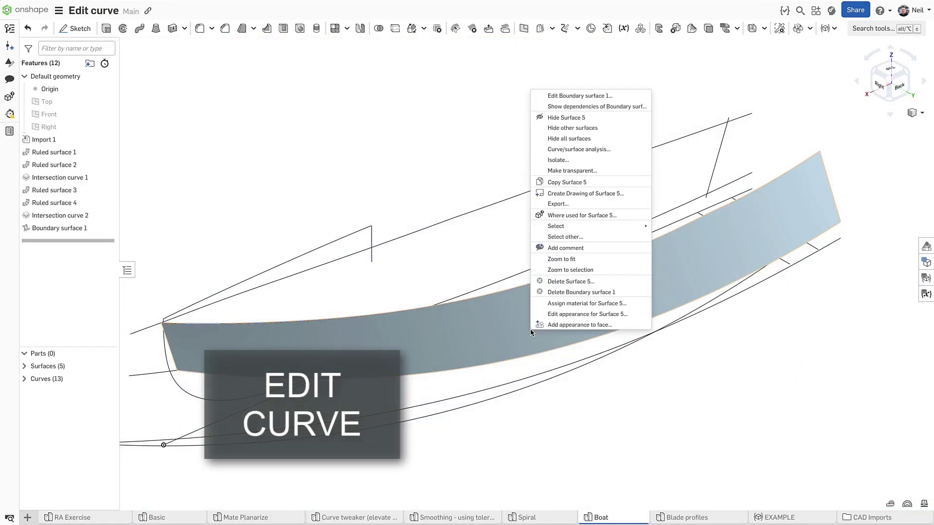
left_click(569, 152)
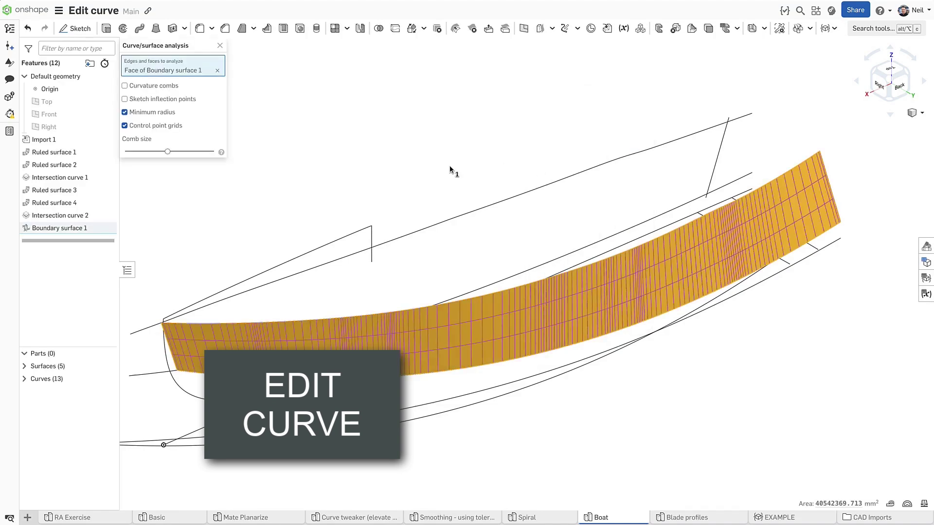
left_click(220, 46)
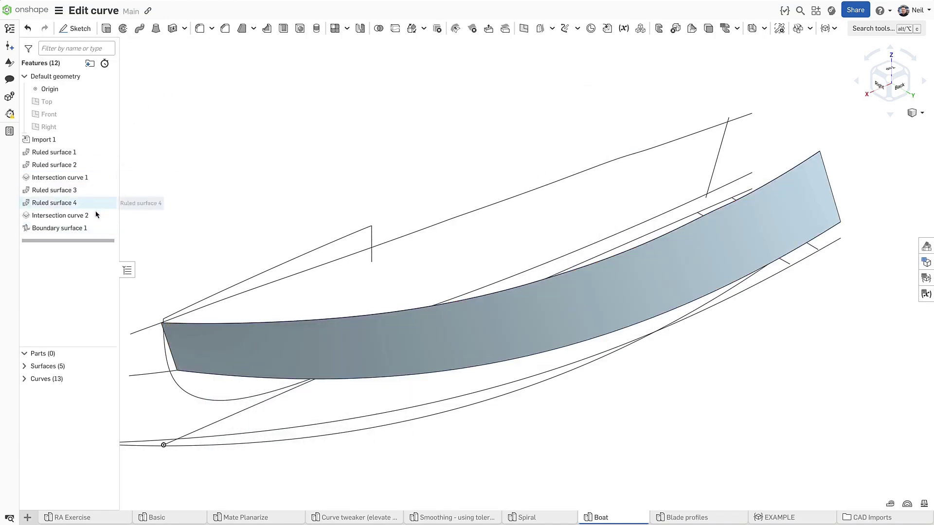
- Roll the feature history back to just before Boundary surface 1 and highlight the imported curves of Import 1
mouse_move(86, 229)
left_mouse_down()
mouse_move(81, 184)
mouse_move(77, 218)
left_mouse_up()
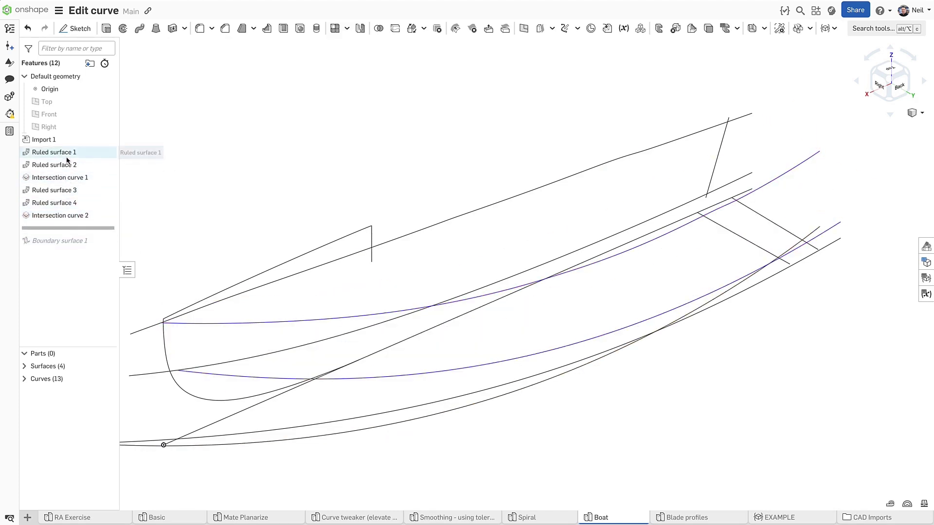
left_click(66, 142)
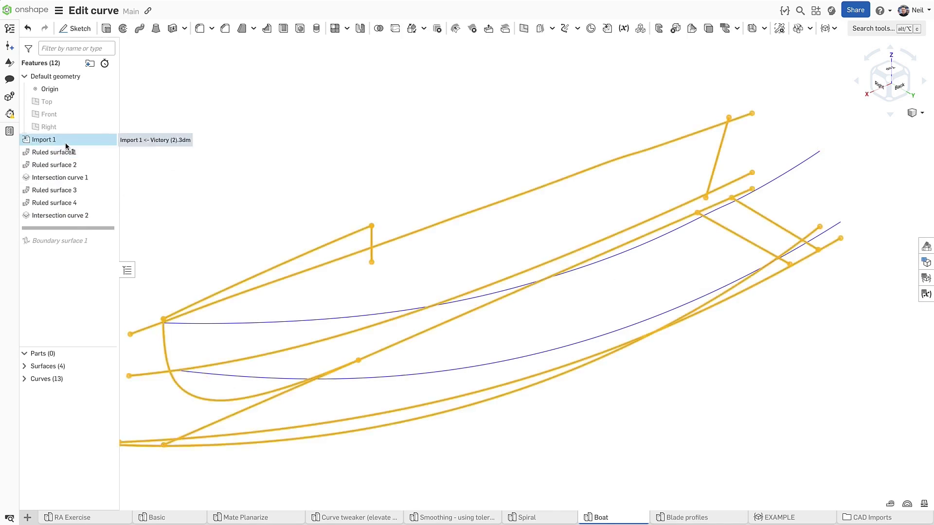
left_click(225, 199)
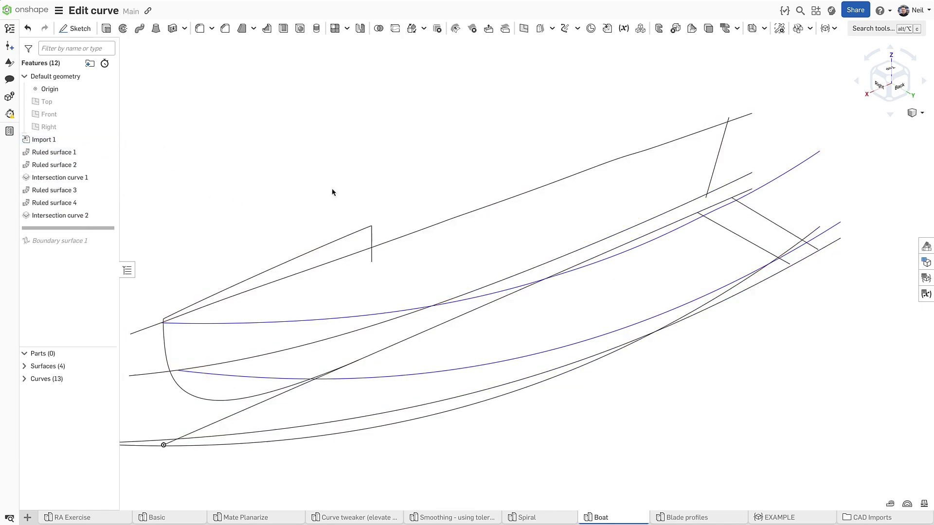
- Start an Edit curve on Intersection curve 1 and approximate it with target degree 5 and a maximum of 6 control points
left_click(565, 30)
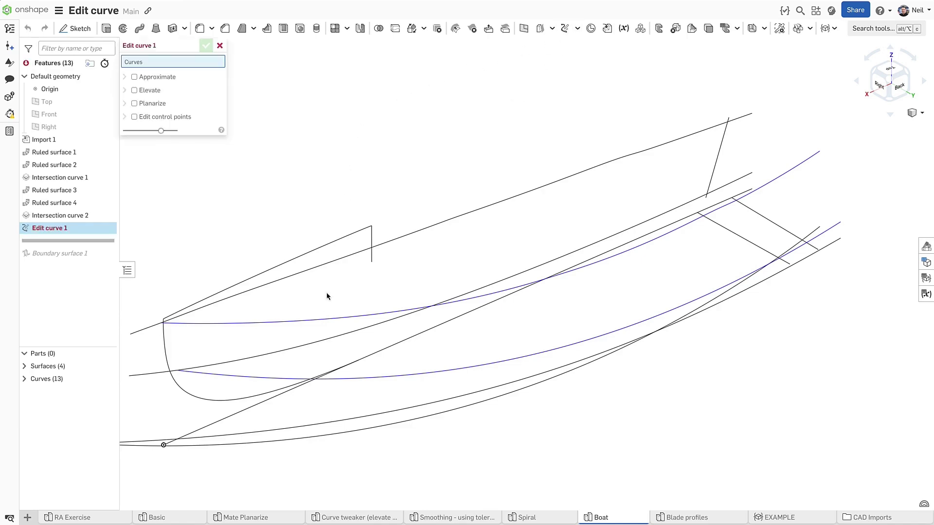
left_click(319, 323)
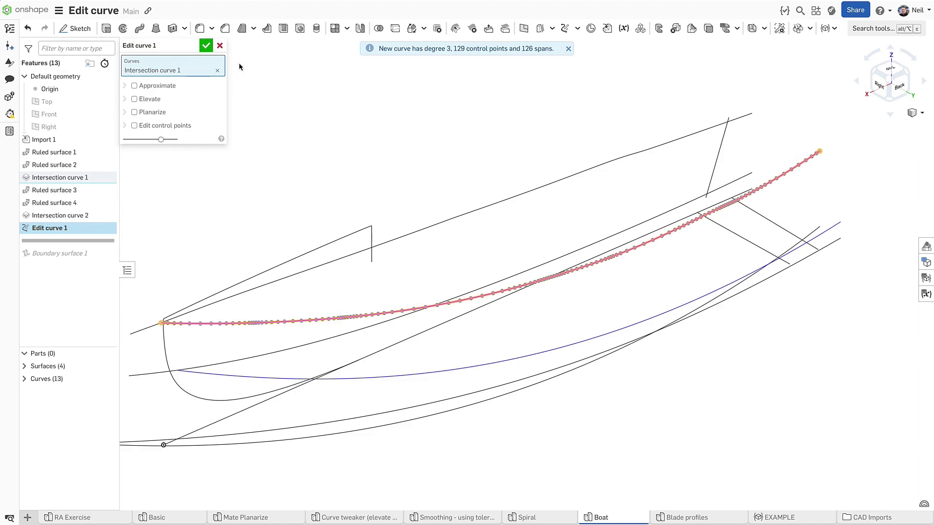
left_click(171, 87)
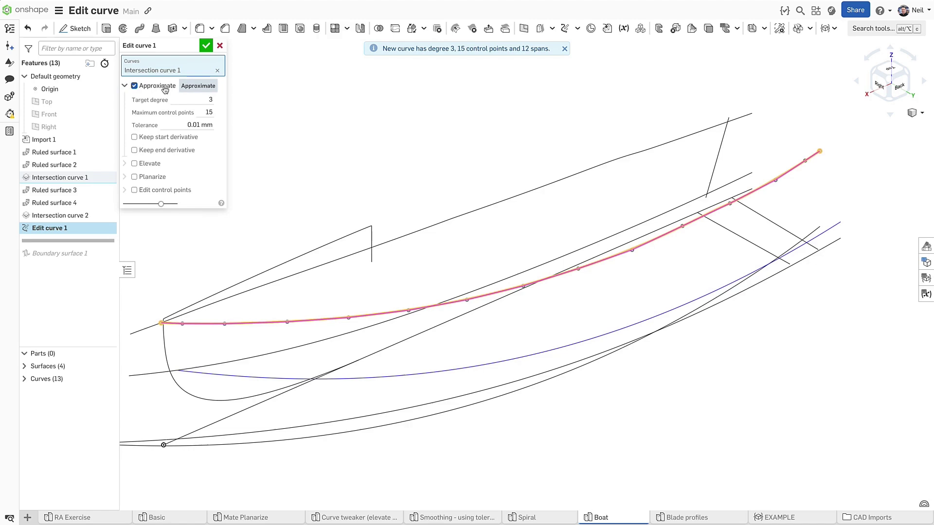
double_click(205, 112)
type("6")
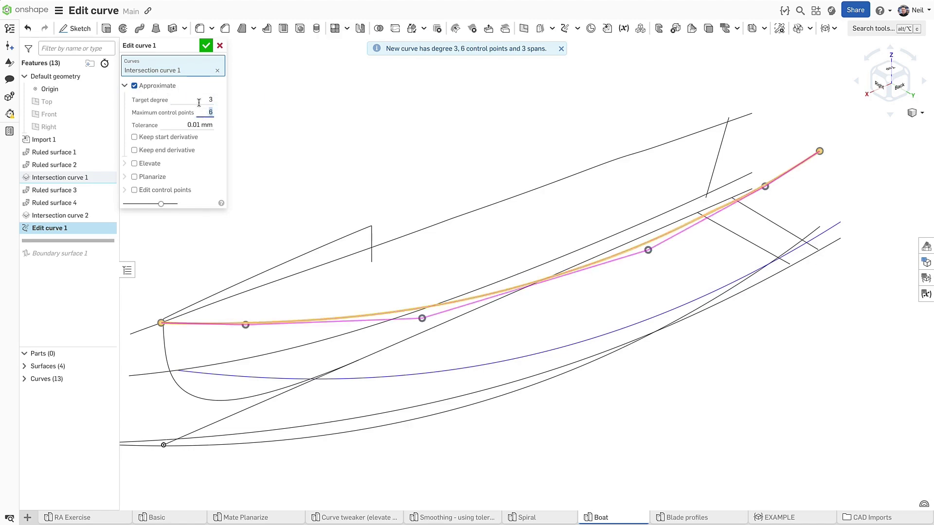
double_click(198, 101)
type("5")
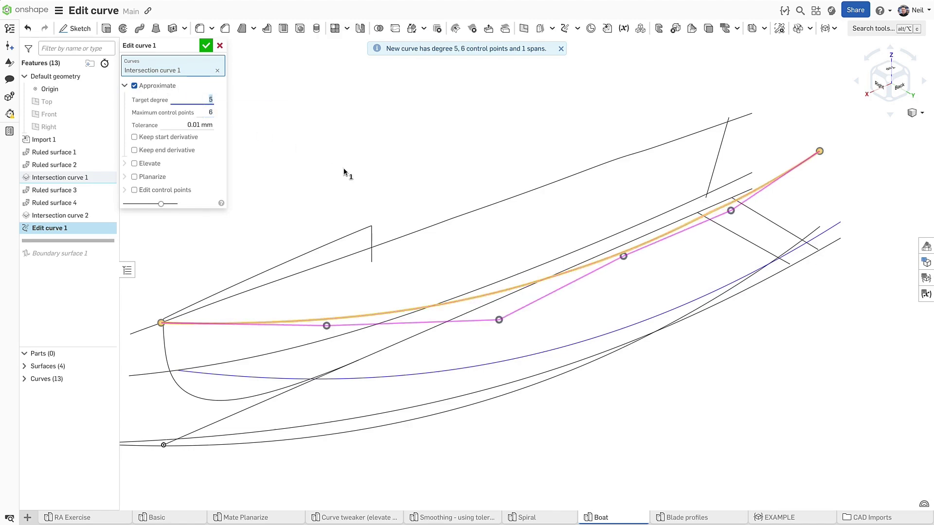
- Planarize the approximated upper intersection curve with the Best fit option
key("Down")
key("Down")
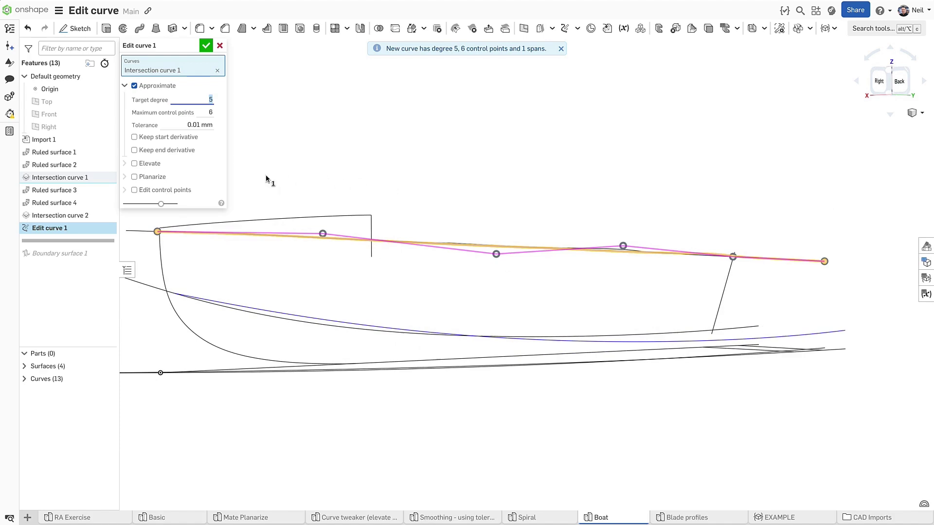
left_click(156, 177)
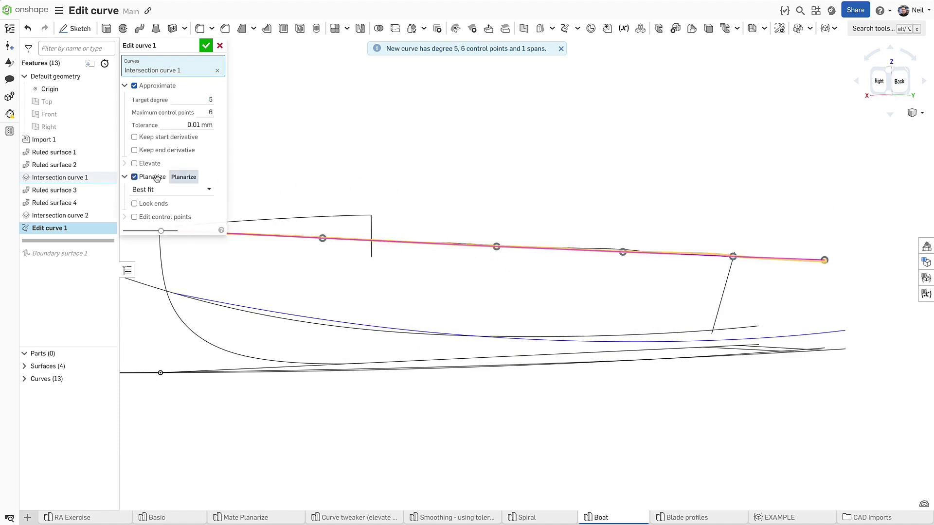
key("Up")
key("Up")
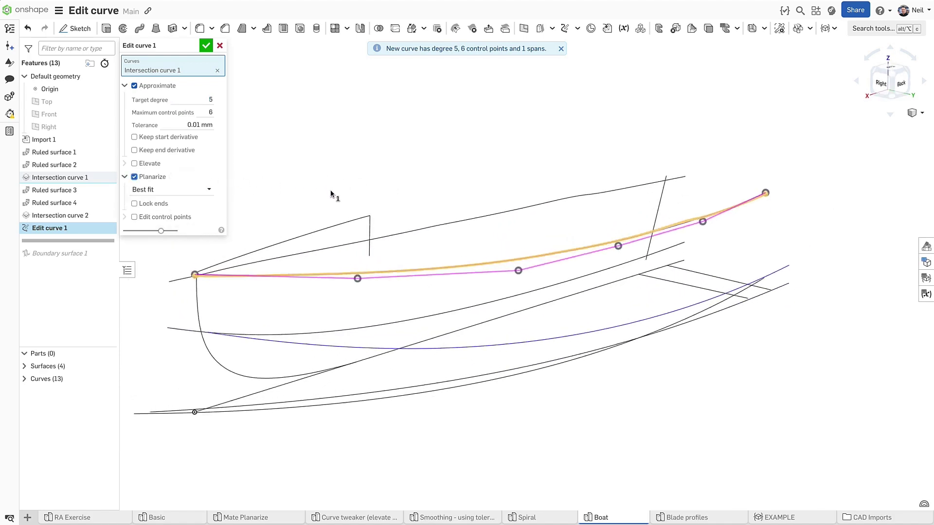
- Enable control point editing, offset control point 2 by 330 mm in Y, and accept the curve edit
left_click(134, 217)
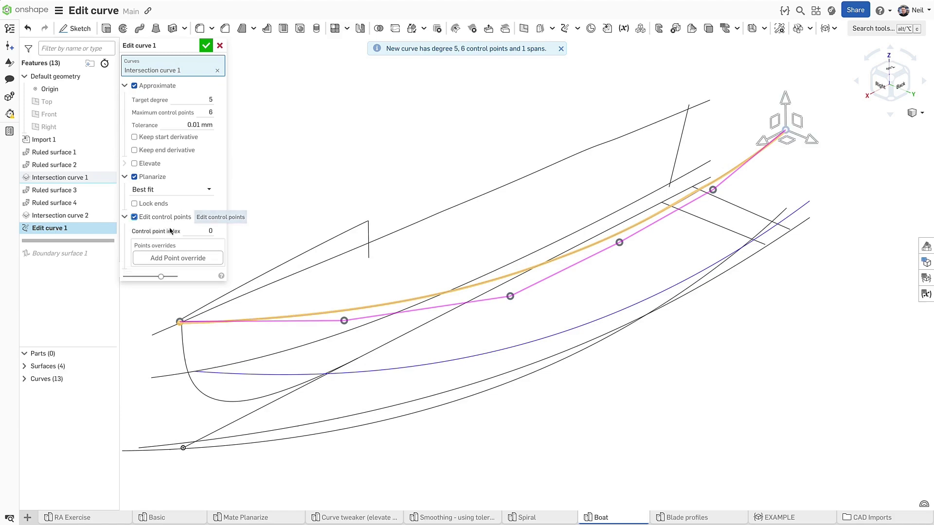
left_click(619, 243)
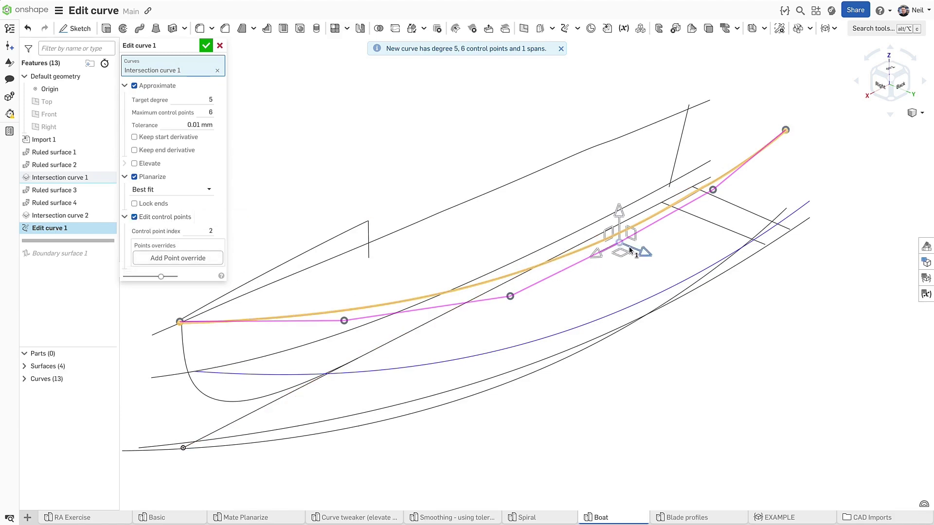
mouse_move(630, 250)
left_mouse_down()
mouse_move(657, 259)
mouse_move(642, 250)
left_mouse_up()
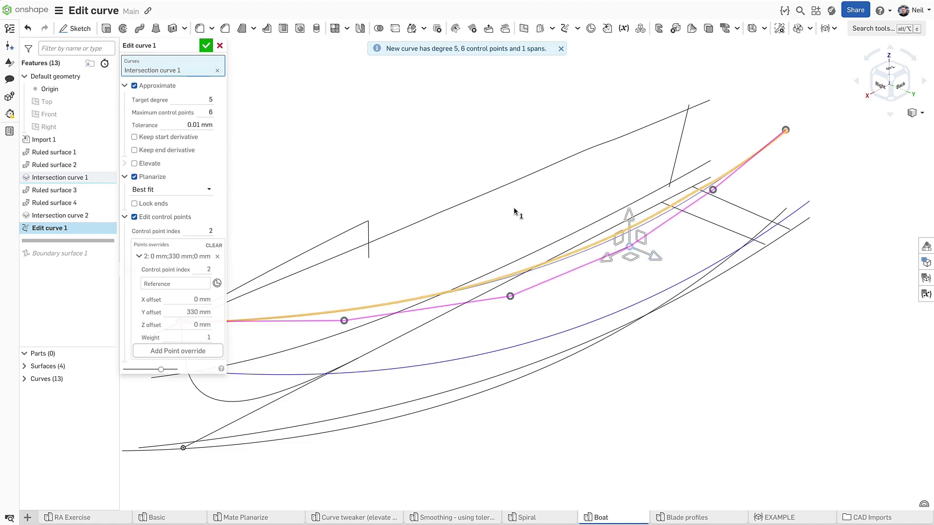
left_click(208, 49)
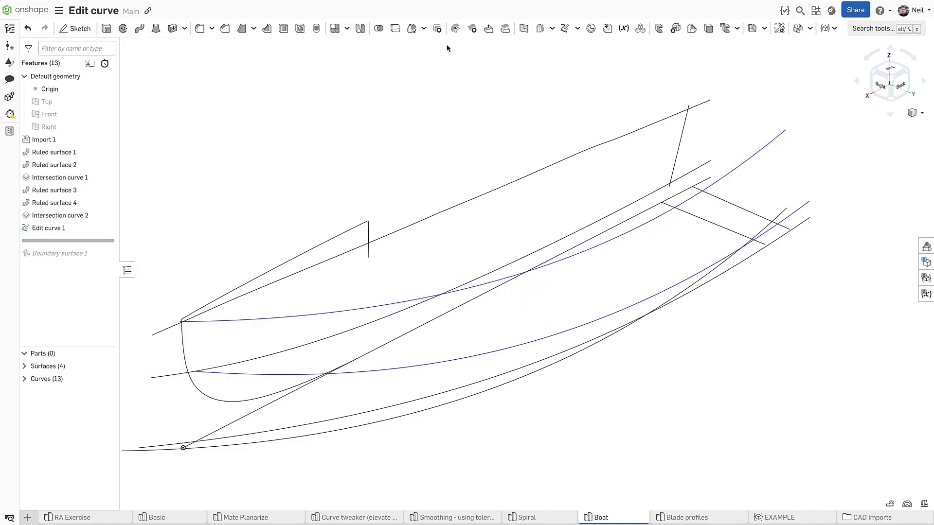
- Edit Intersection curve 2 by approximating it at degree 5 with at most 6 control points and planarizing it to Best fit
left_click(565, 28)
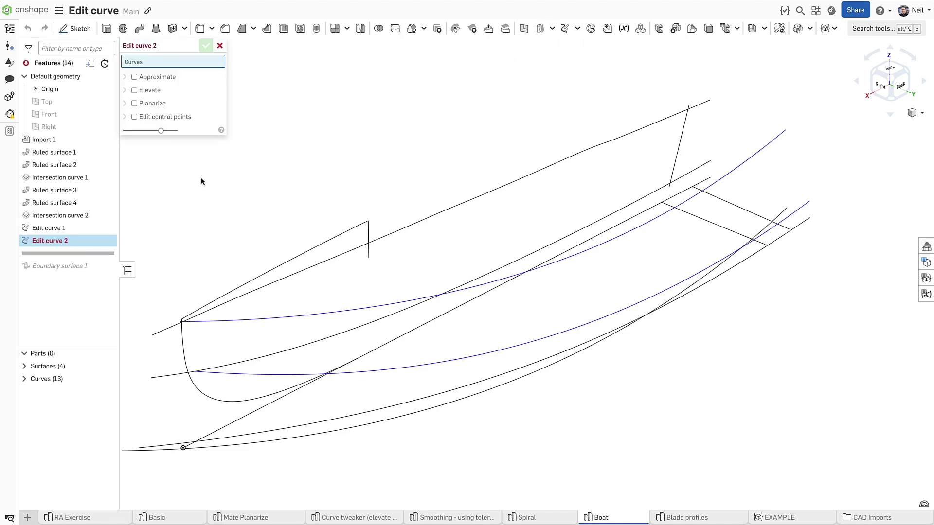
left_click(407, 370)
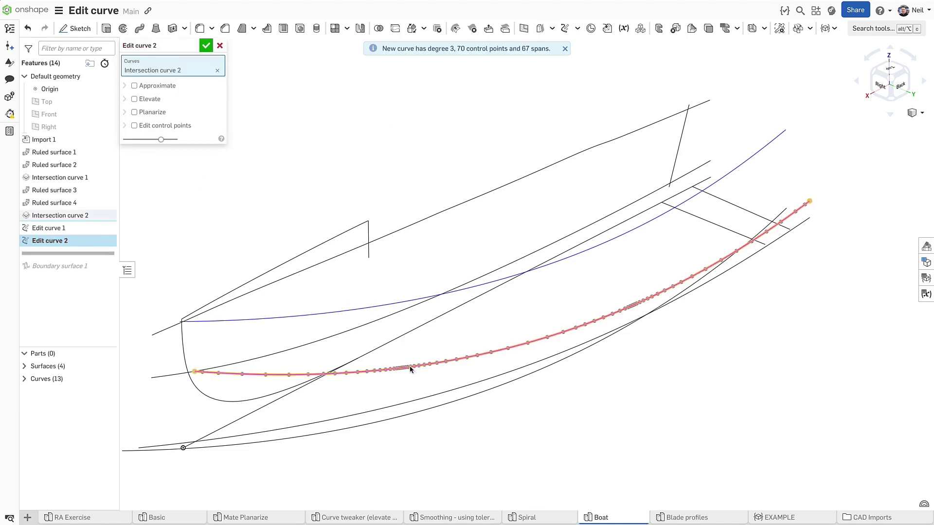
left_click(164, 88)
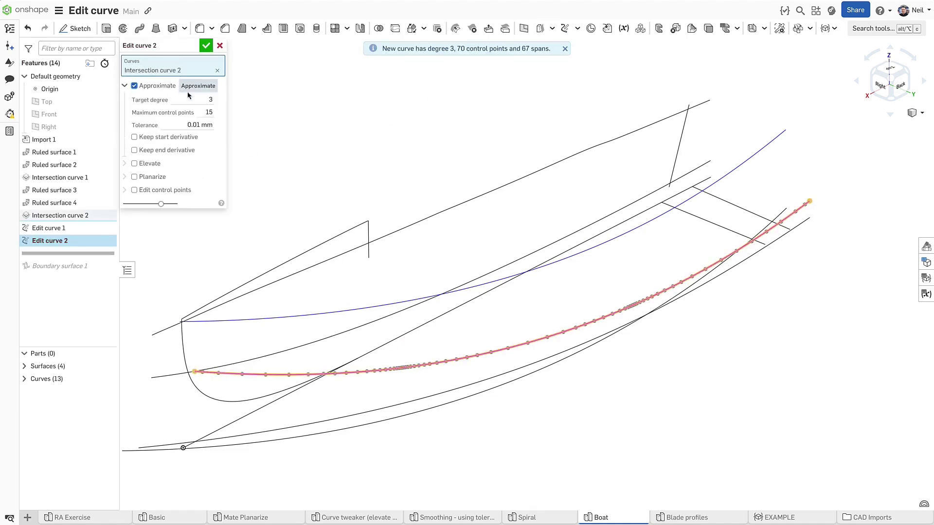
left_click(199, 99)
type("5")
left_click(206, 111)
type("6")
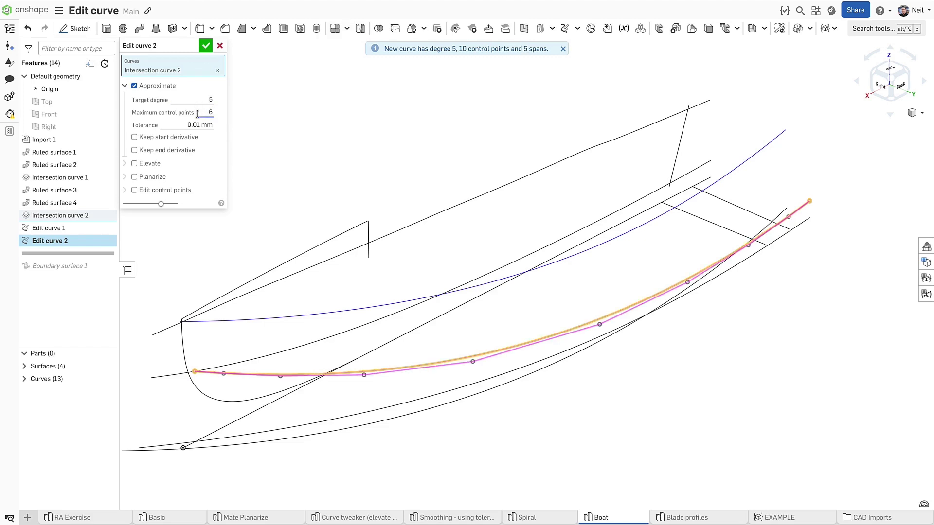
left_click(134, 176)
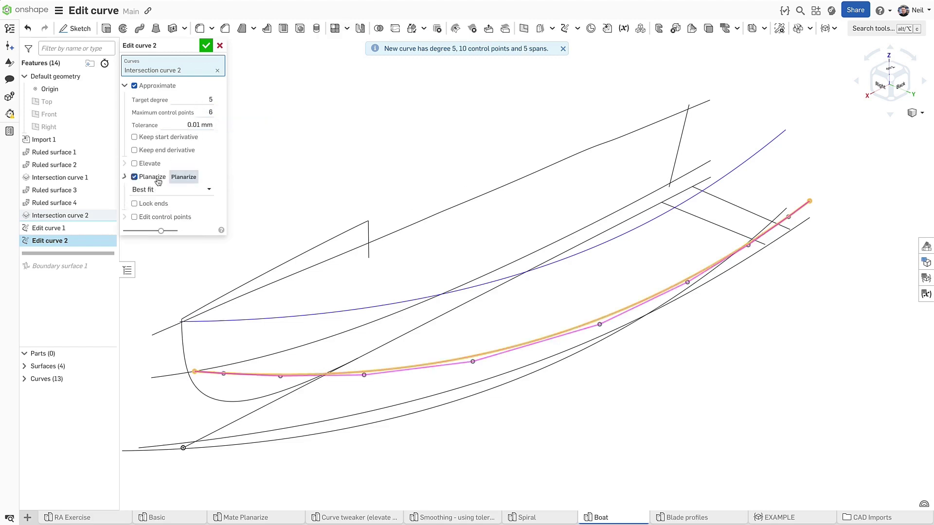
left_click(206, 46)
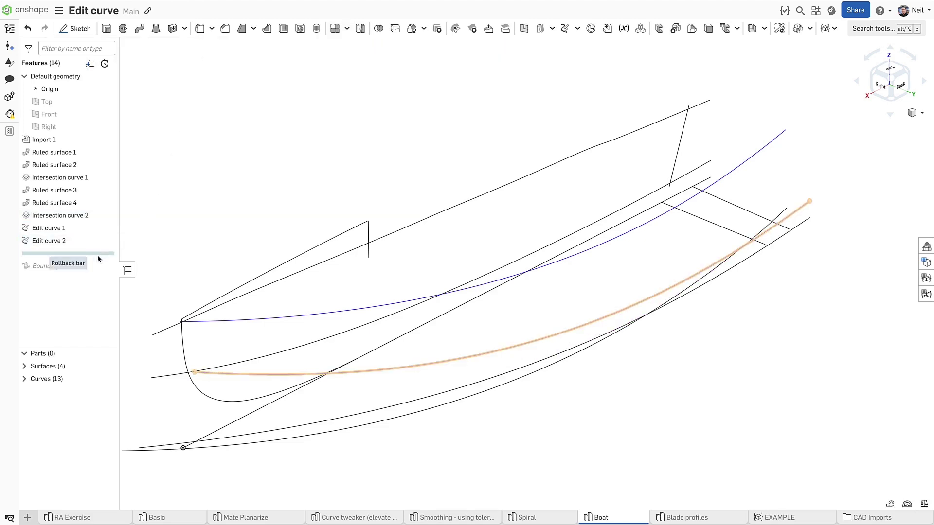
- Roll the history forward past Boundary surface 1 and examine the rebuilt surface's control point grid with Curve/surface analysis
left_click_drag(98, 258, 98, 266)
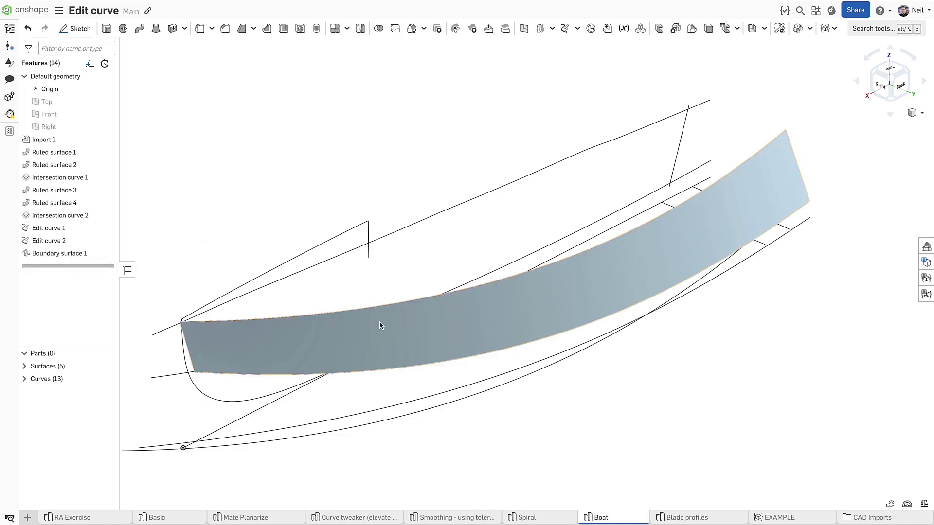
right_click(381, 326)
left_click(416, 148)
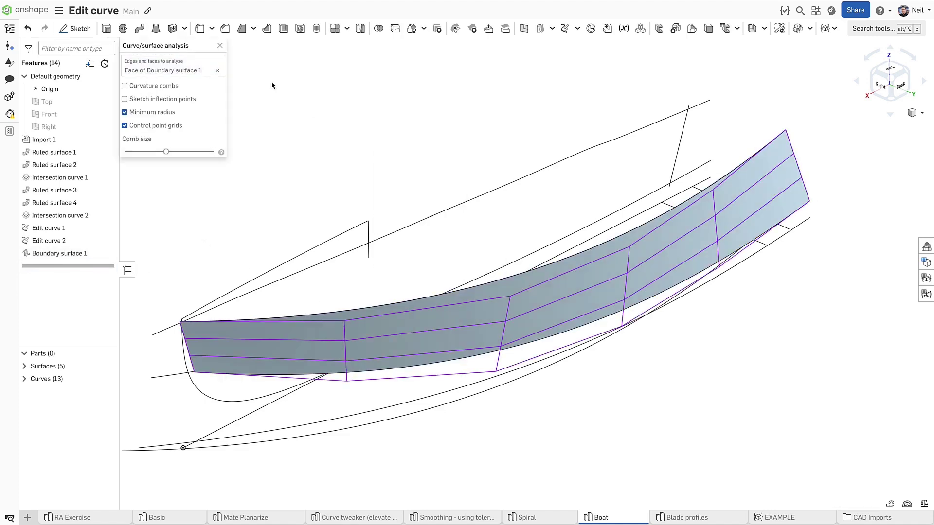
left_click(220, 45)
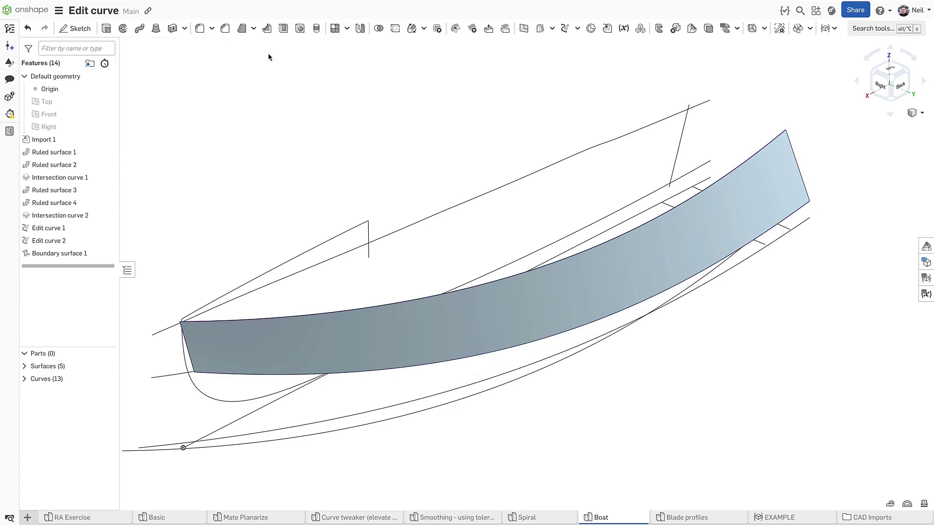
- Edit the long, nearly straight curve above the hull surface by approximating it at degree 5 with at most 6 control points
left_click(564, 28)
left_click(506, 187)
left_click(506, 187)
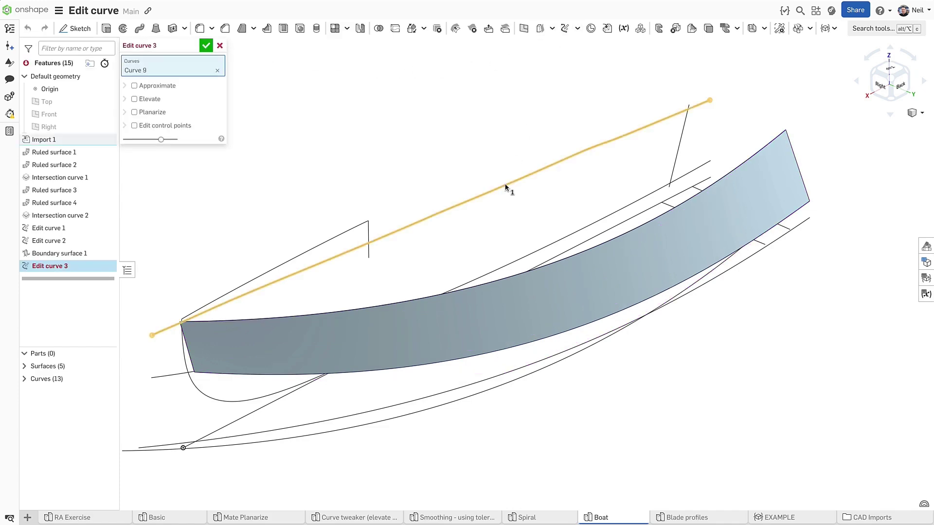
left_click(161, 87)
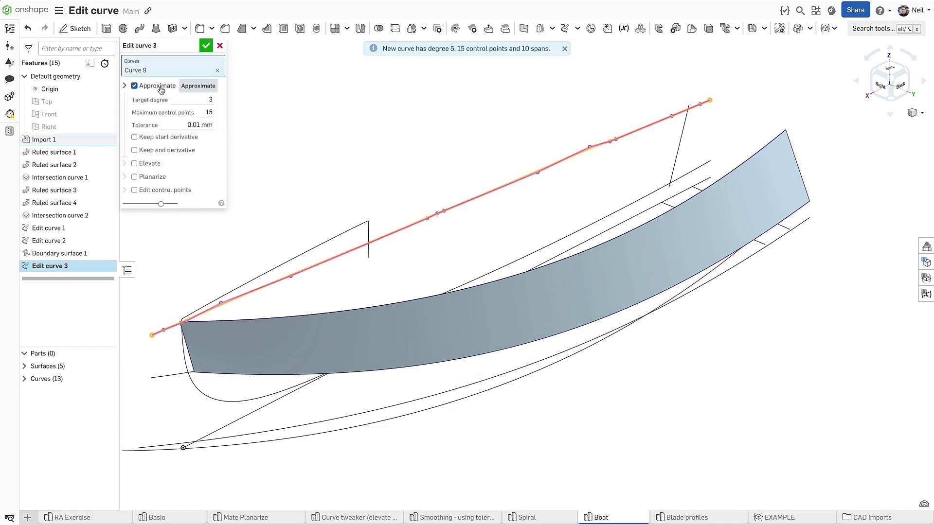
type("5")
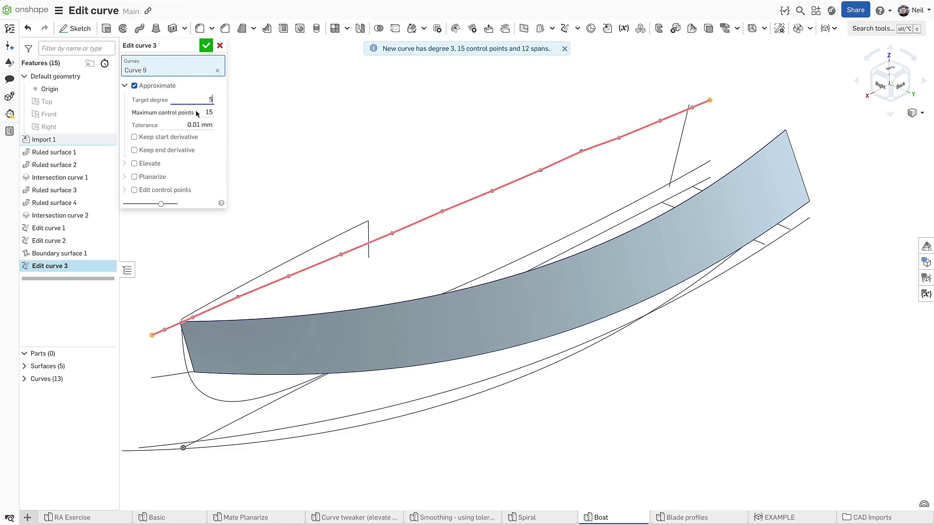
key("Tab")
type("6")
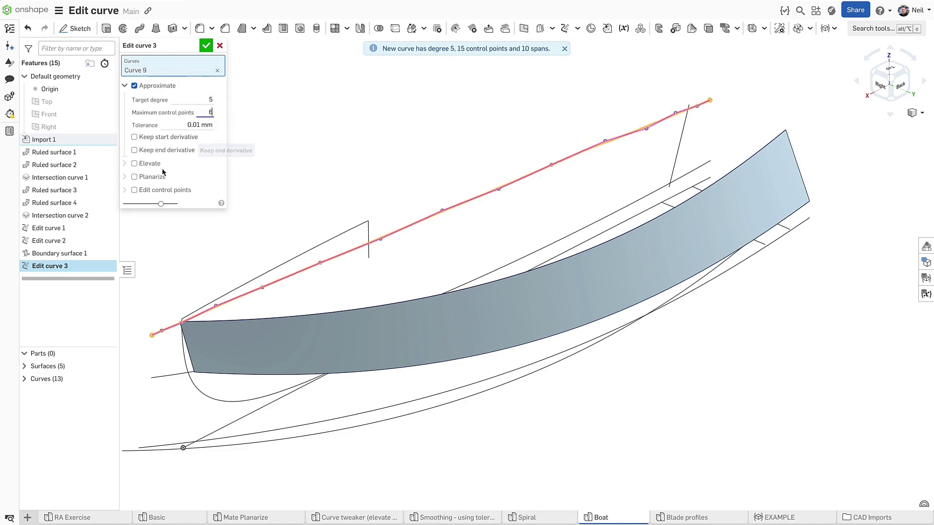
- Planarize the approximated curve to the XZ Plane and accept the curve edit
left_click(154, 177)
left_click(164, 191)
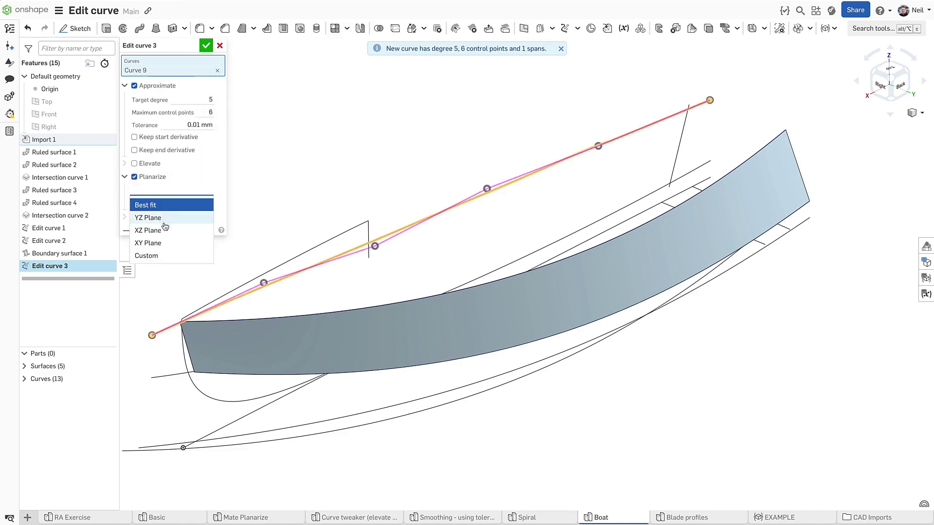
left_click(147, 230)
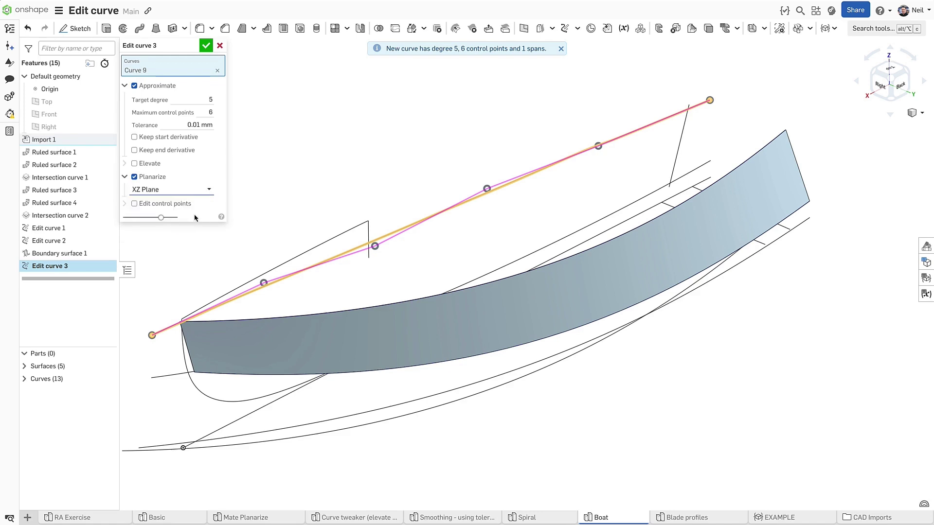
left_click(206, 46)
- Create another curve edit on the hooked curve at the hull's end, elevate it to degree 7 and enable control point editing
left_click(183, 350)
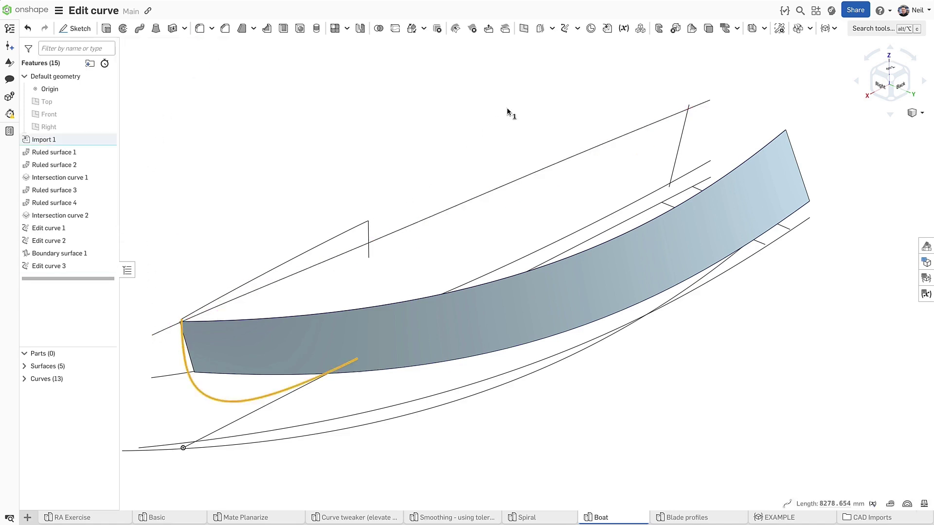
left_click(565, 29)
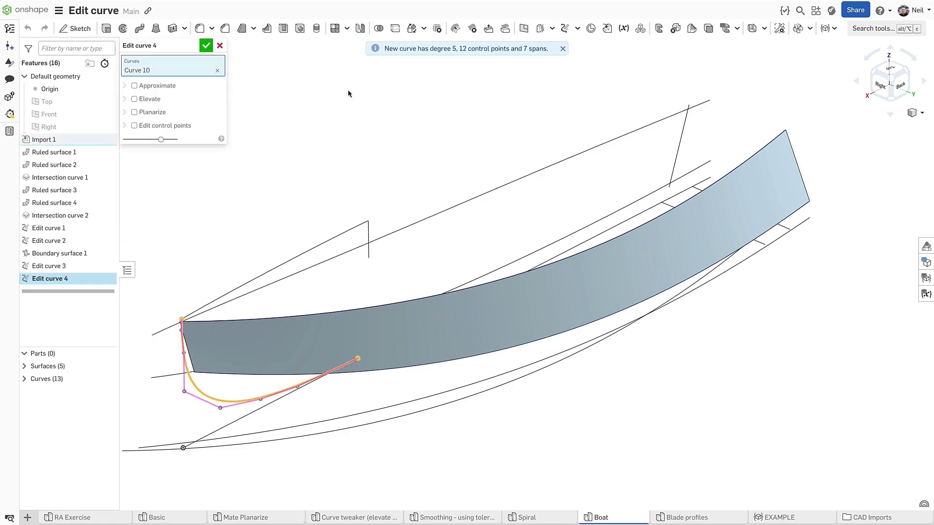
left_click(148, 99)
left_click(195, 114)
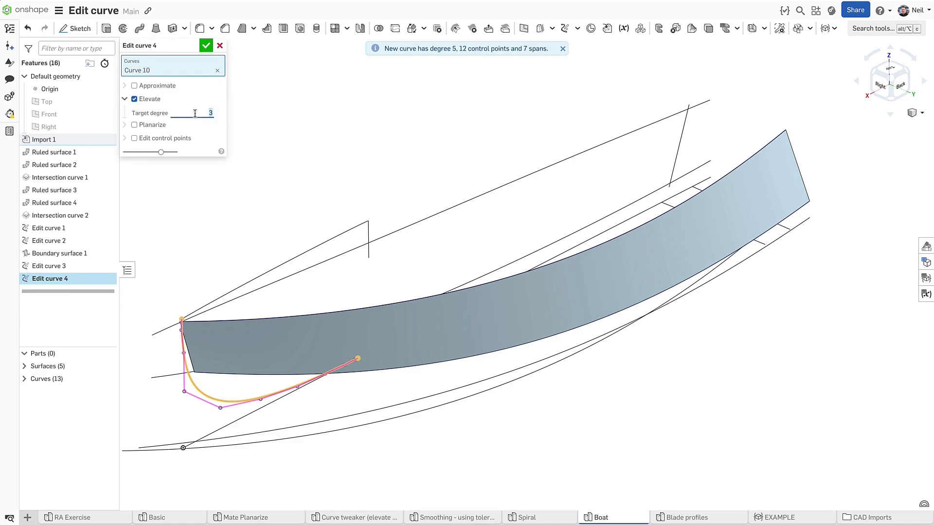
key("Up")
key("Up")
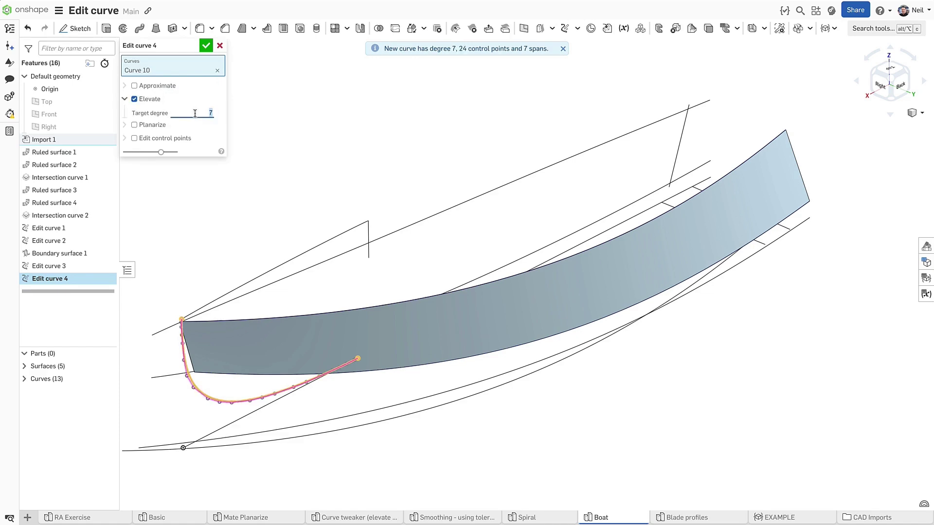
scroll(149, 427, "up", 5)
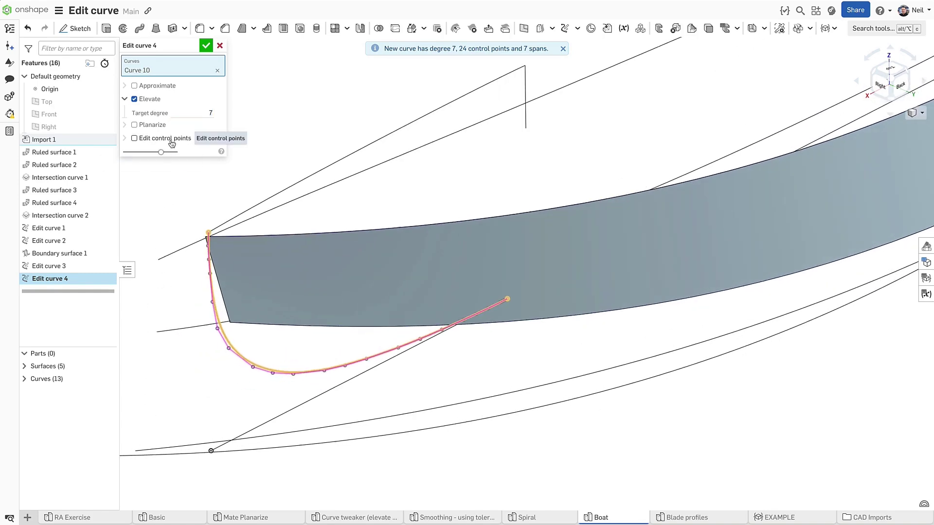
left_click(134, 138)
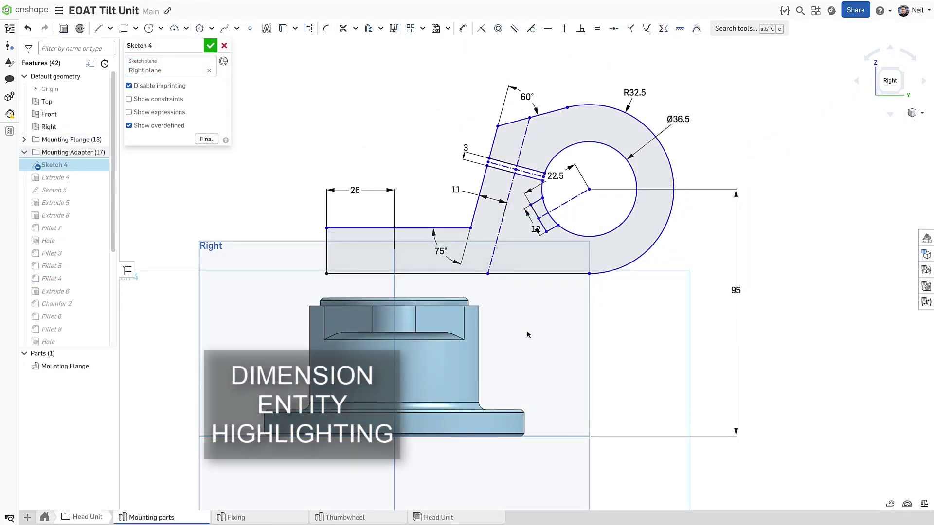
- Dimension the angle between the construction line at the bore centre and the adapter profile's bottom edge in Sketch 4
key("d")
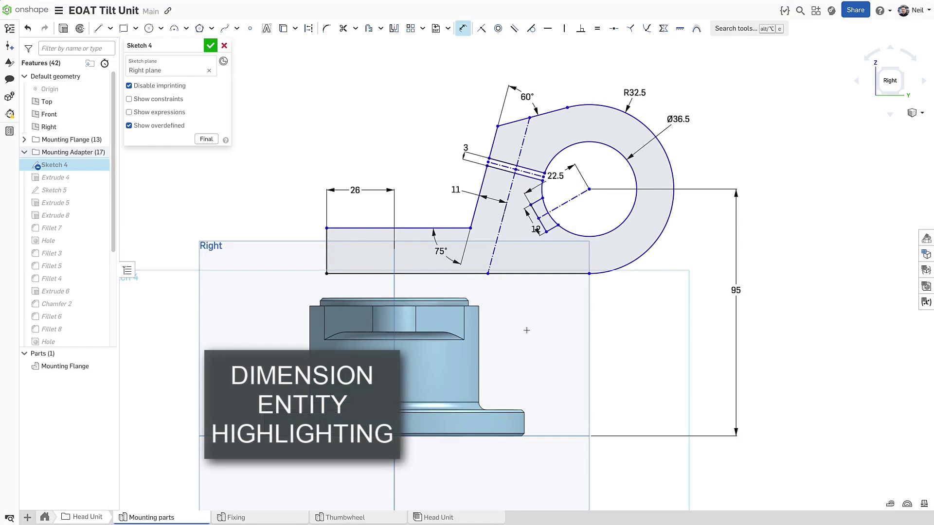
left_click(577, 201)
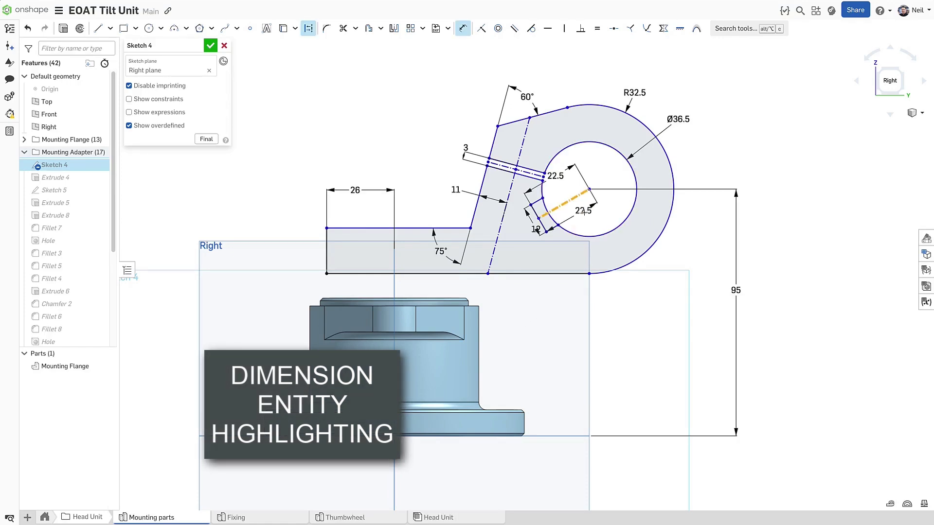
left_click(564, 273)
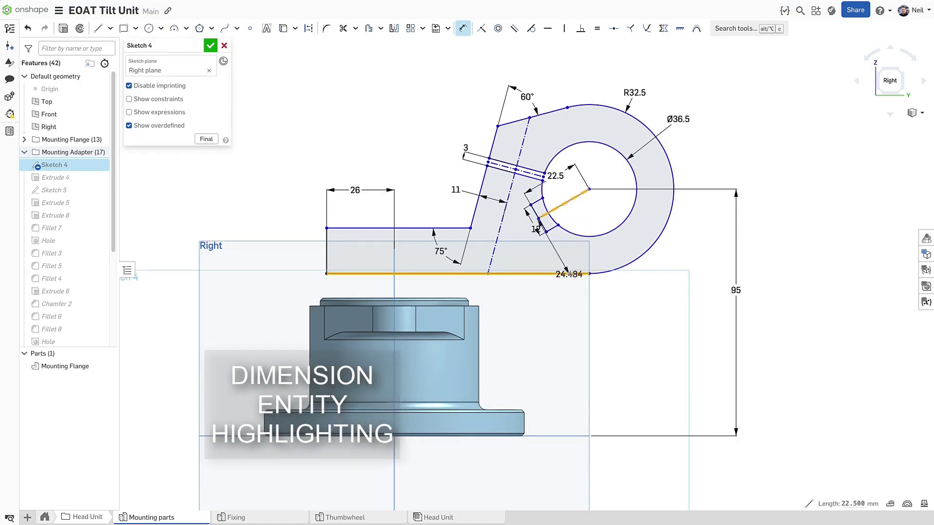
left_click(679, 235)
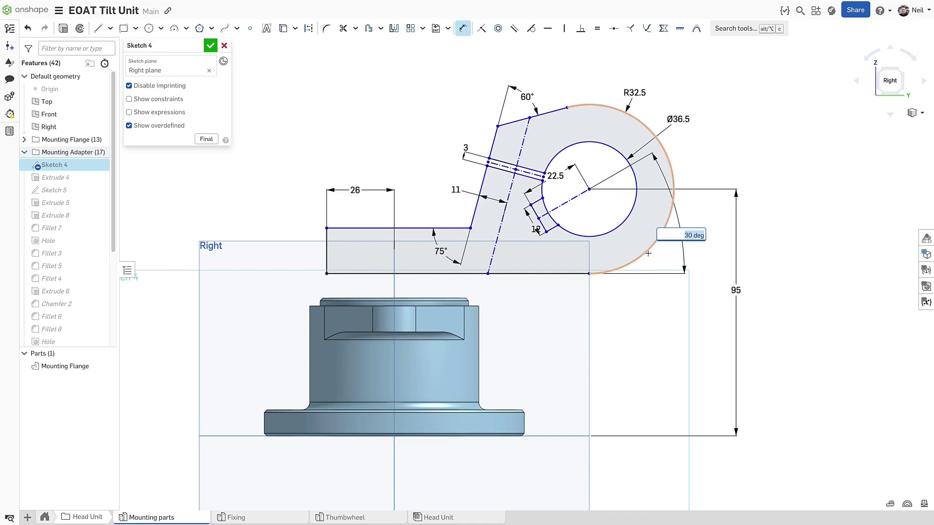
key("Return")
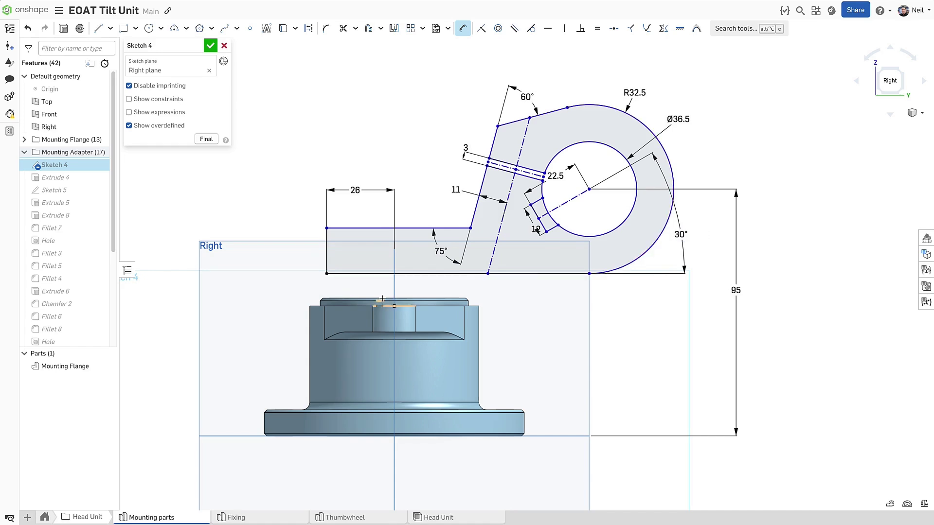
- Dimension the horizontal distance from the Front plane to the bore's centre point, placing the dimension above the profile
left_click(395, 275)
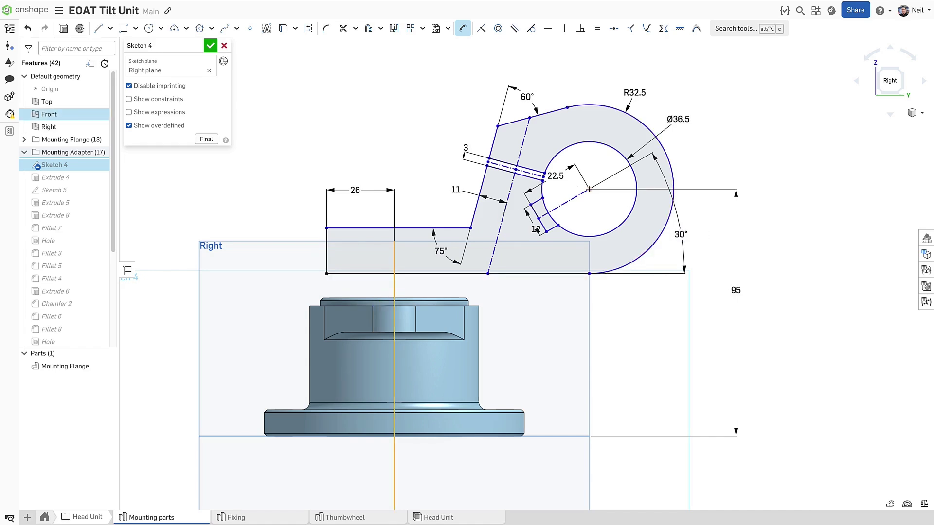
left_click(590, 189)
left_click(447, 70)
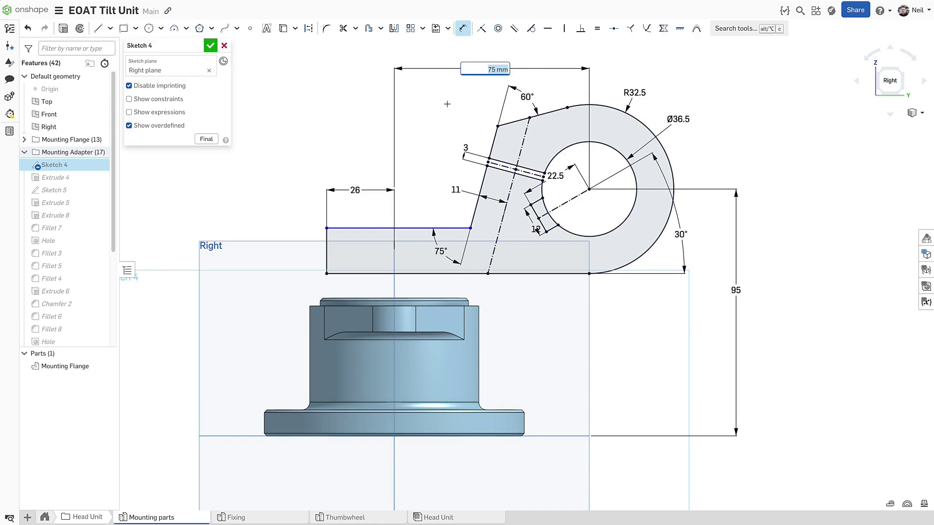
key("Return")
- Dimension the height from the Mounting Flange's flat upper face to the sketch profile's upper horizontal line
key("n")
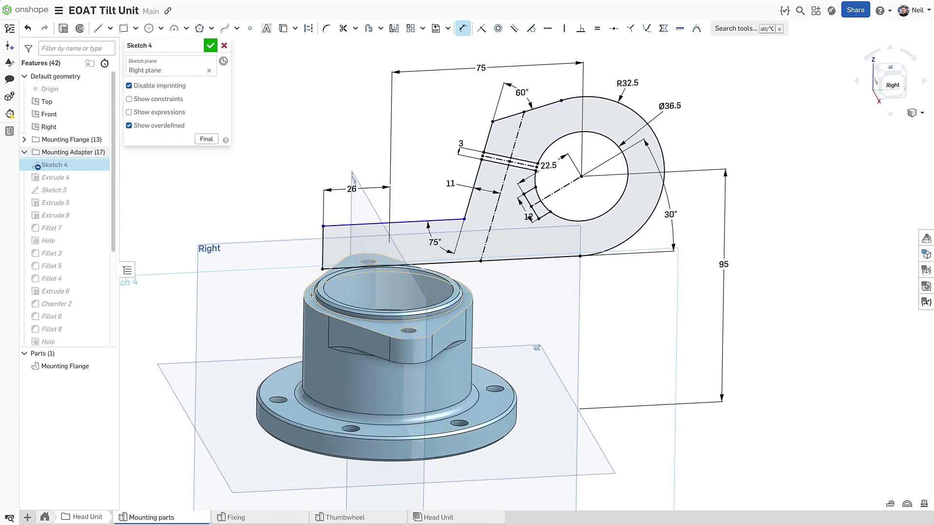
left_click(318, 273)
left_click(340, 227)
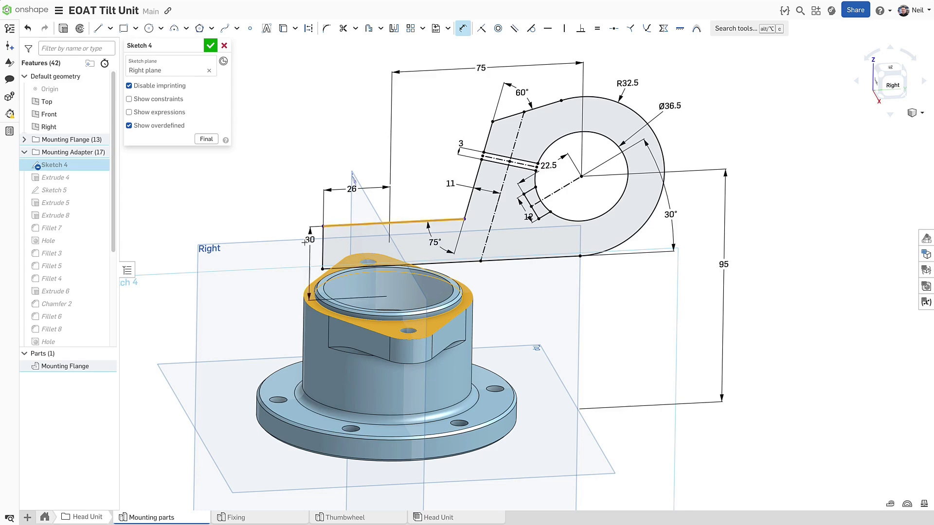
left_click(275, 261)
key("Return")
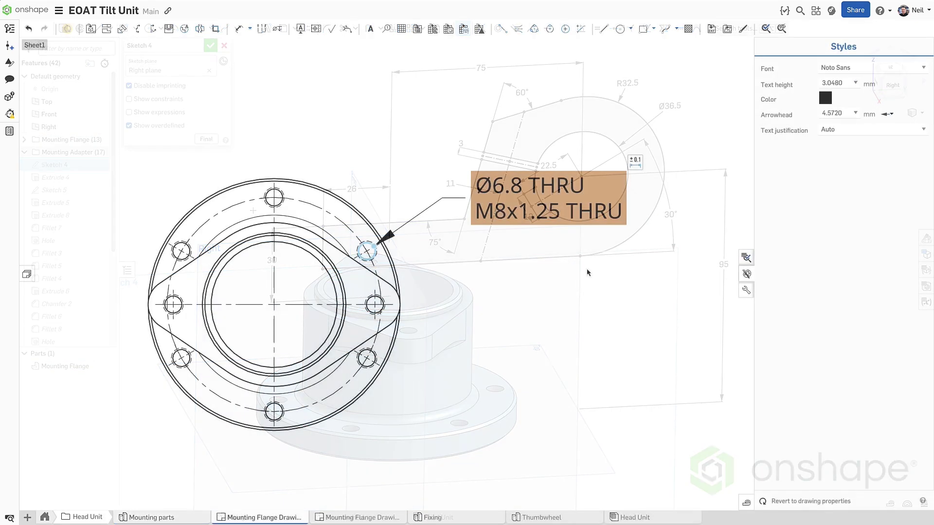
- Reposition the M8x1.25 hole callout in the flange drawing, try Center text justification and set it to Right
mouse_move(453, 192)
left_mouse_down()
mouse_move(431, 171)
mouse_move(276, 113)
mouse_move(289, 97)
mouse_move(363, 115)
mouse_move(577, 210)
left_mouse_up()
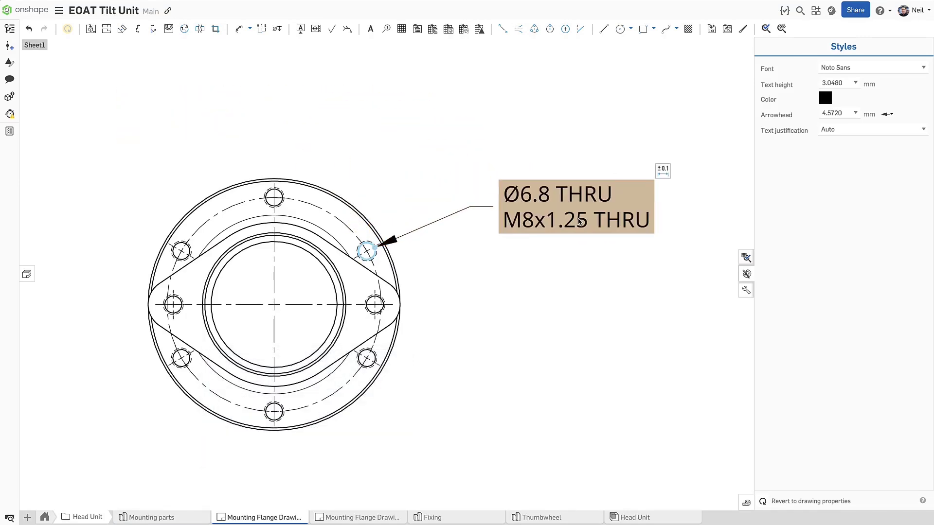
left_click(835, 130)
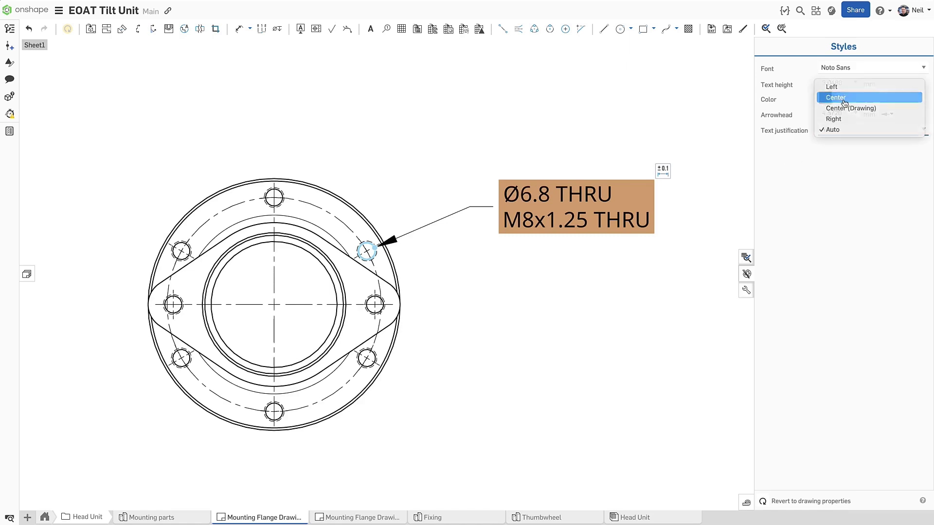
left_click(844, 100)
left_click(843, 130)
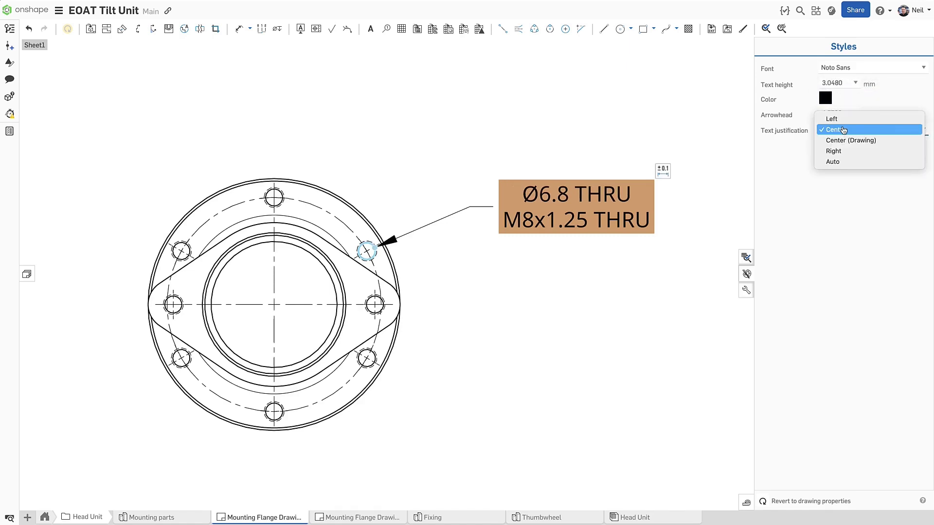
left_click(839, 150)
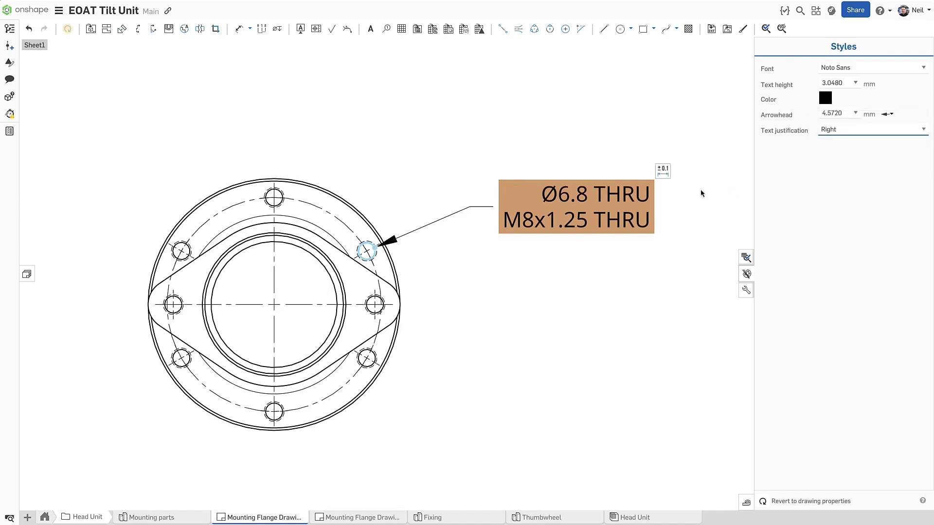
mouse_move(599, 210)
left_mouse_down()
mouse_move(498, 144)
mouse_move(286, 96)
mouse_move(209, 98)
mouse_move(396, 109)
mouse_move(553, 177)
mouse_move(609, 217)
left_mouse_up()
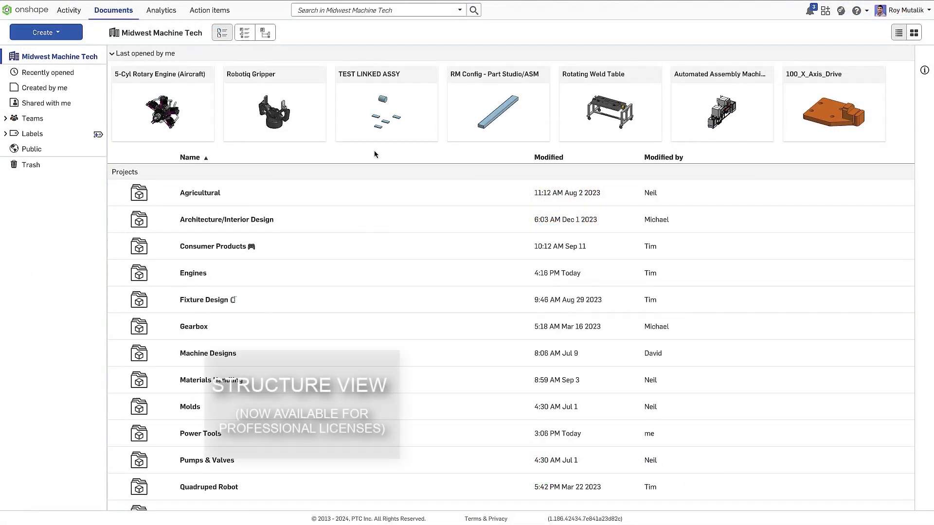
- Open the Rotary folder in the Engines project and switch it to Structure view
left_click(195, 273)
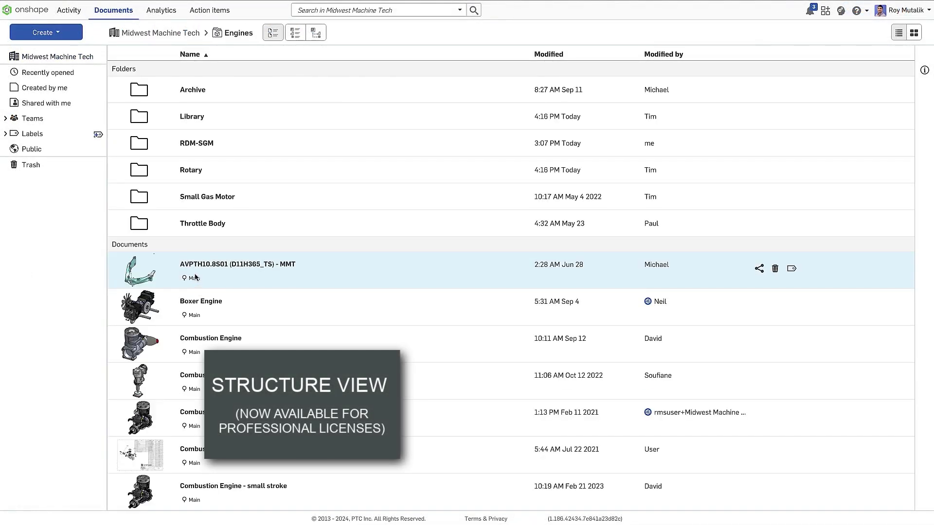
left_click(193, 178)
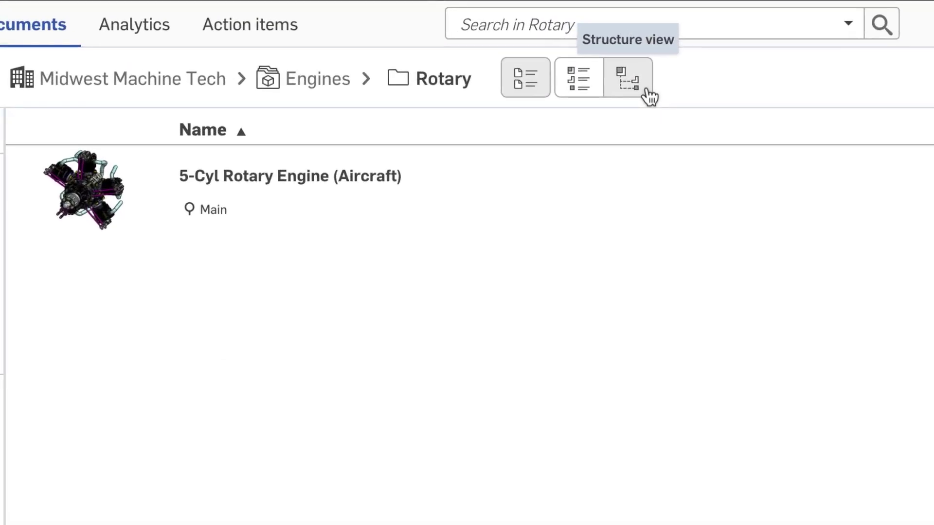
left_click(647, 91)
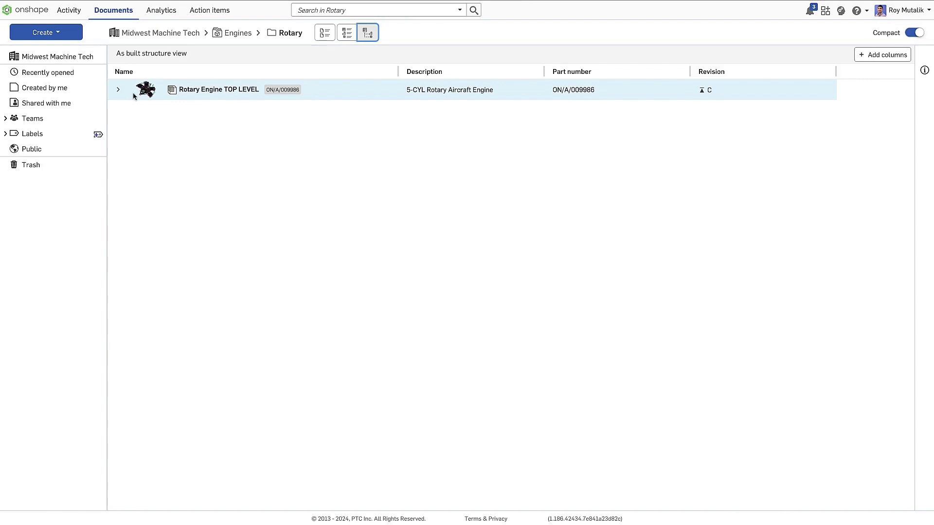
- Expand Rotary Engine TOP LEVEL, its 6003 bearing and Back Plate Sub Assembly, and show the 6003 bearing's details
left_click(118, 91)
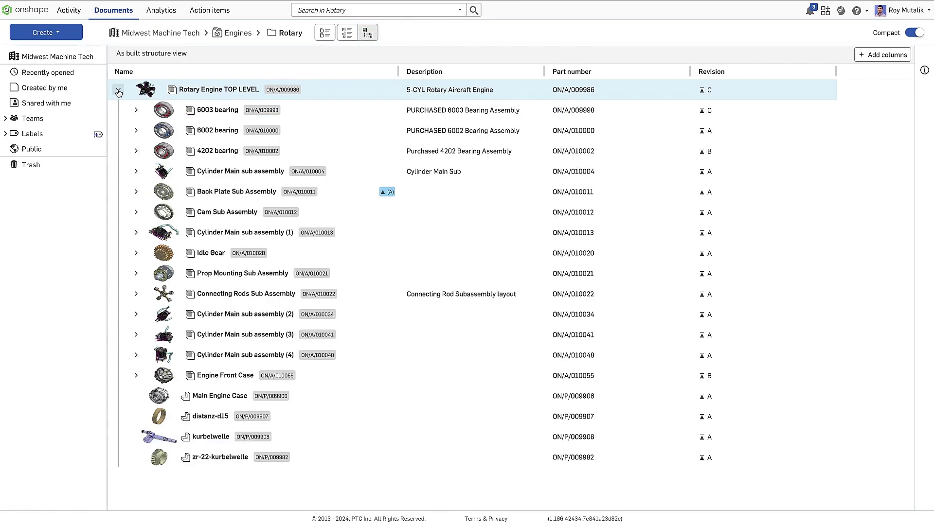
left_click(137, 111)
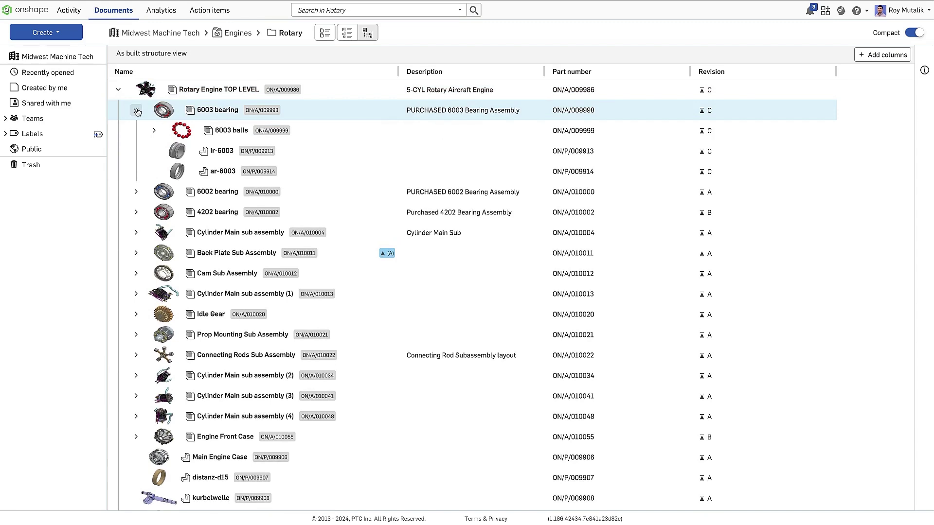
left_click(136, 254)
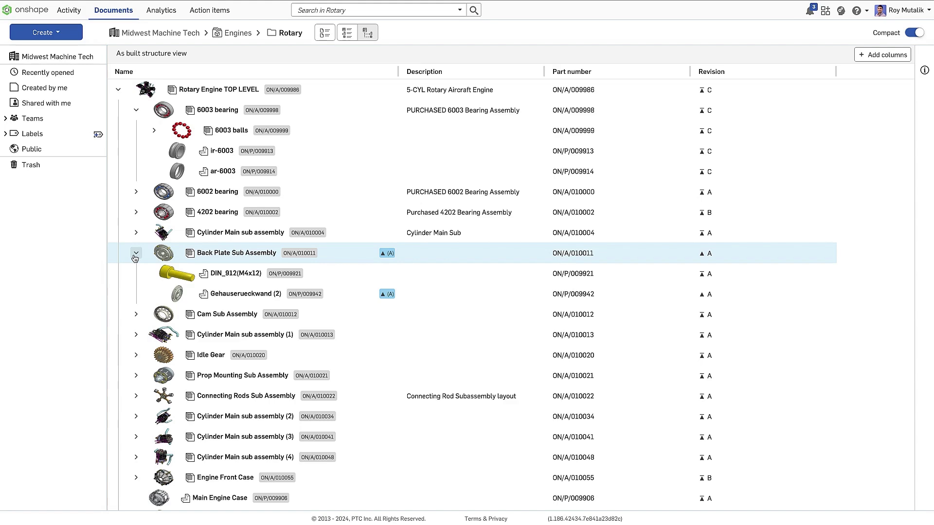
left_click(323, 107)
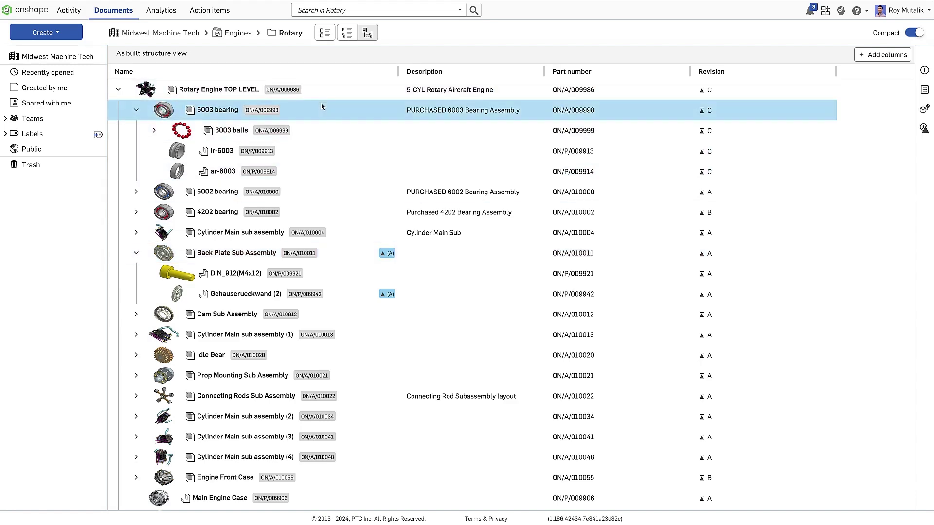
left_click(920, 71)
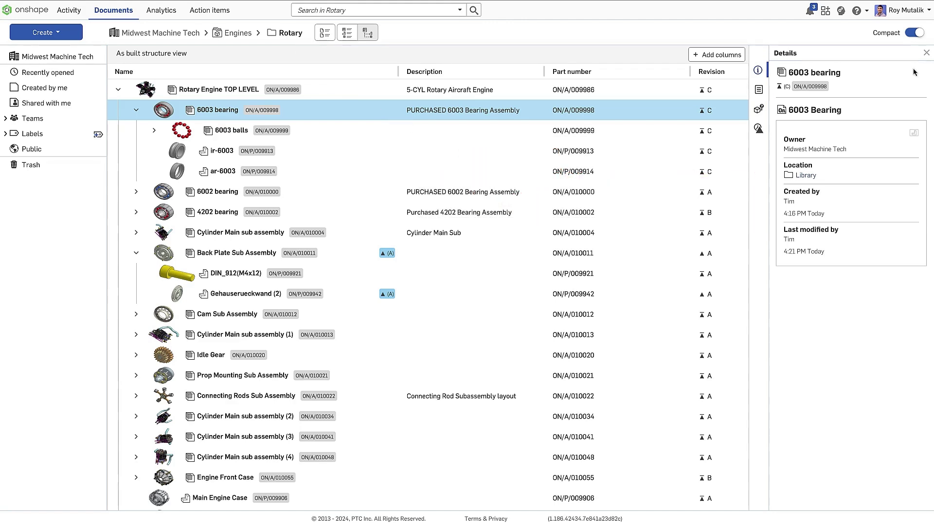
- Add the Product line column to the Rotary structure view and autosize all columns
left_click(721, 57)
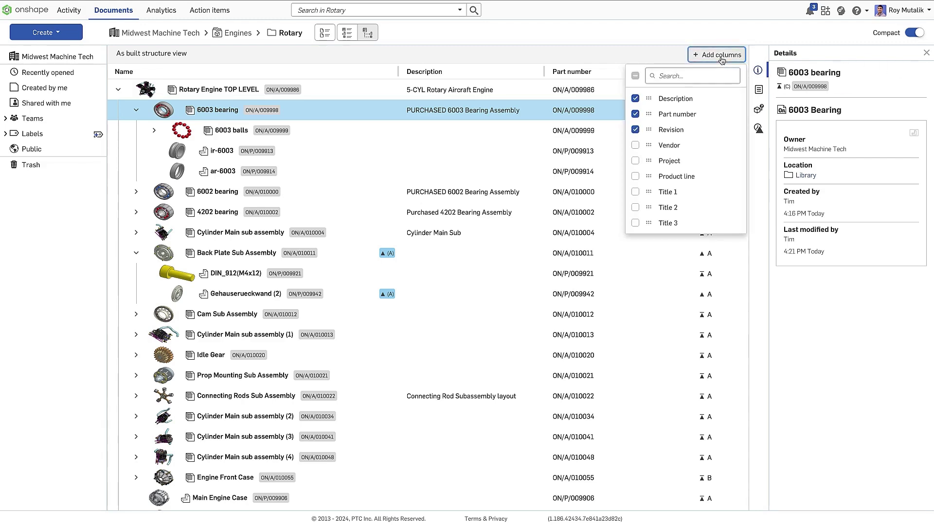
left_click(677, 177)
left_click(534, 72)
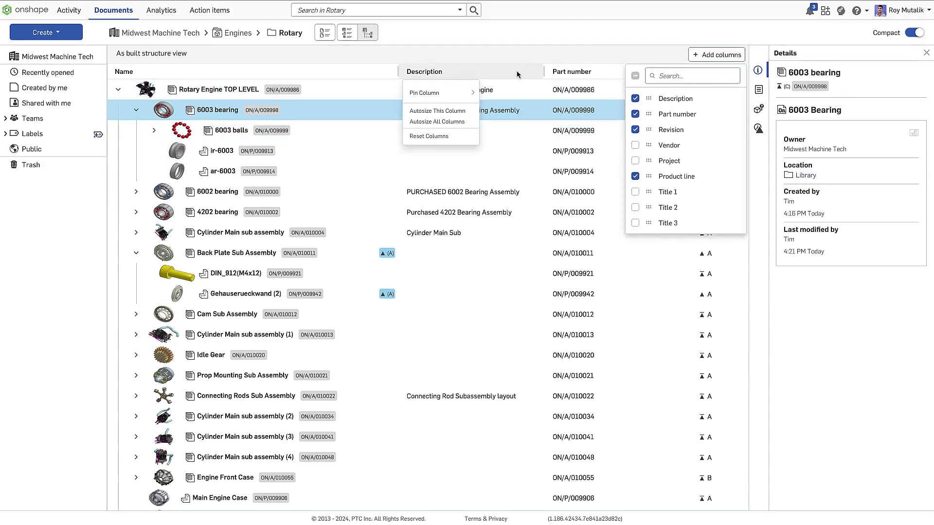
left_click(452, 122)
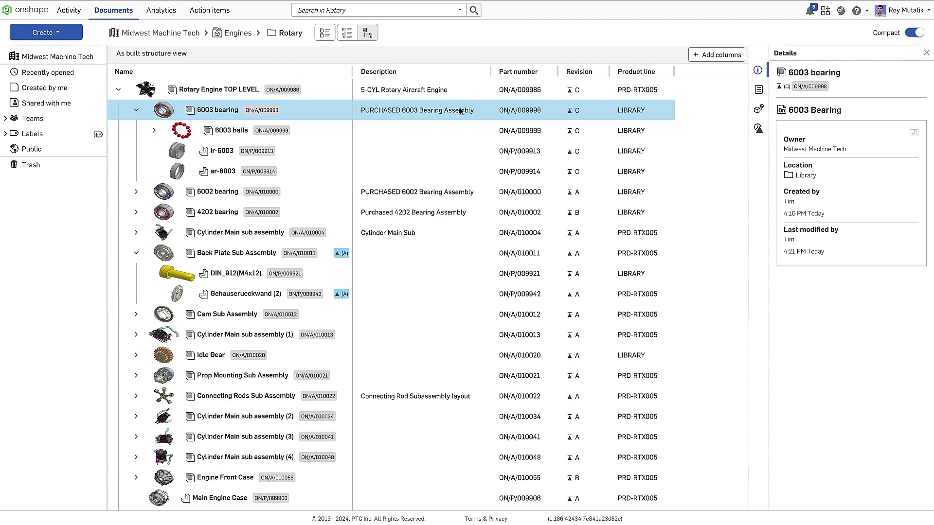
- View the properties and details of 6003 balls, and return to the details of the 6003 bearing
left_click(457, 135)
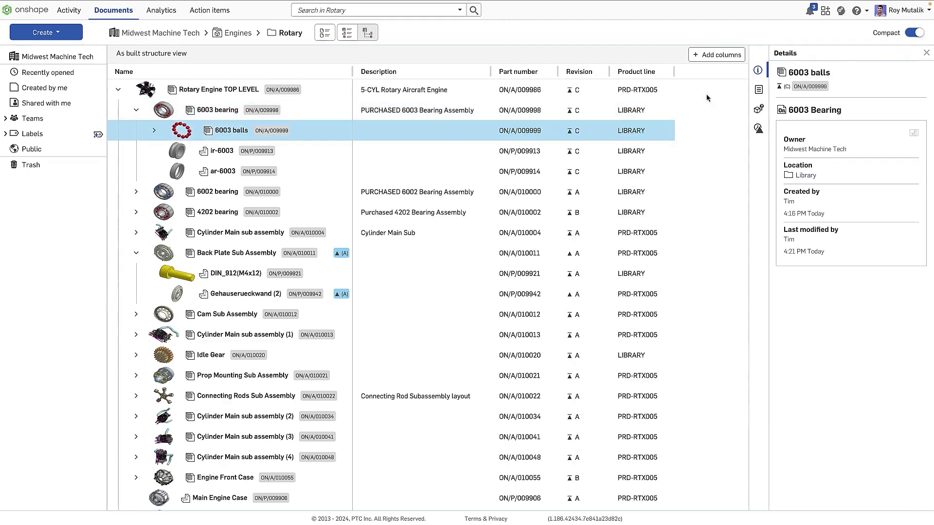
left_click(756, 91)
left_click(822, 160)
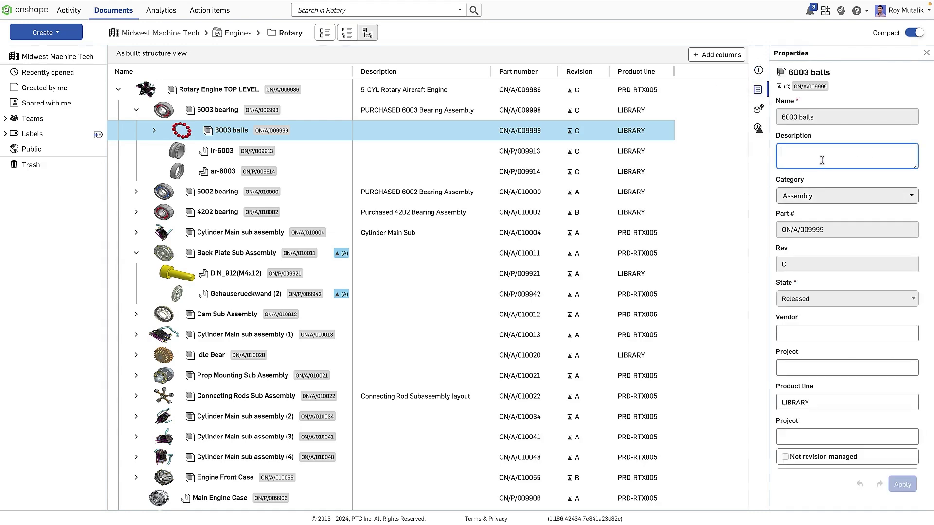
left_click(757, 70)
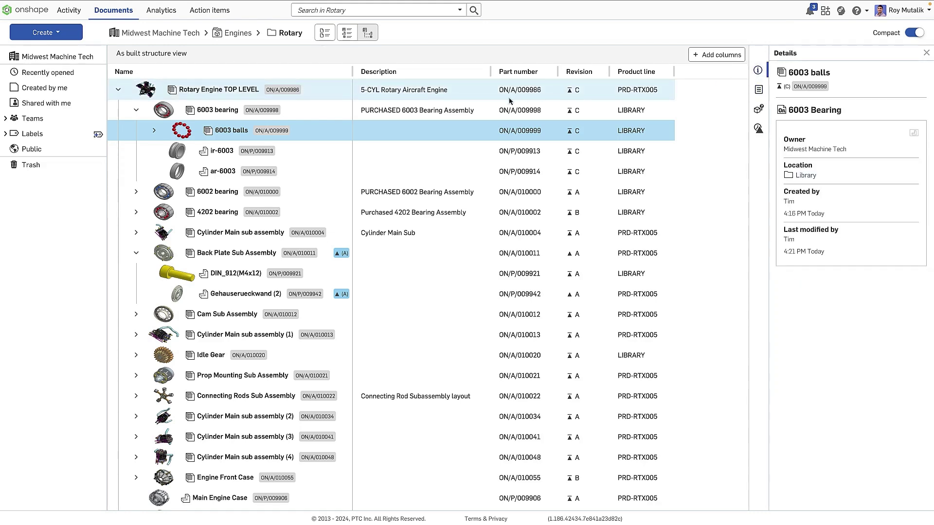
left_click(460, 117)
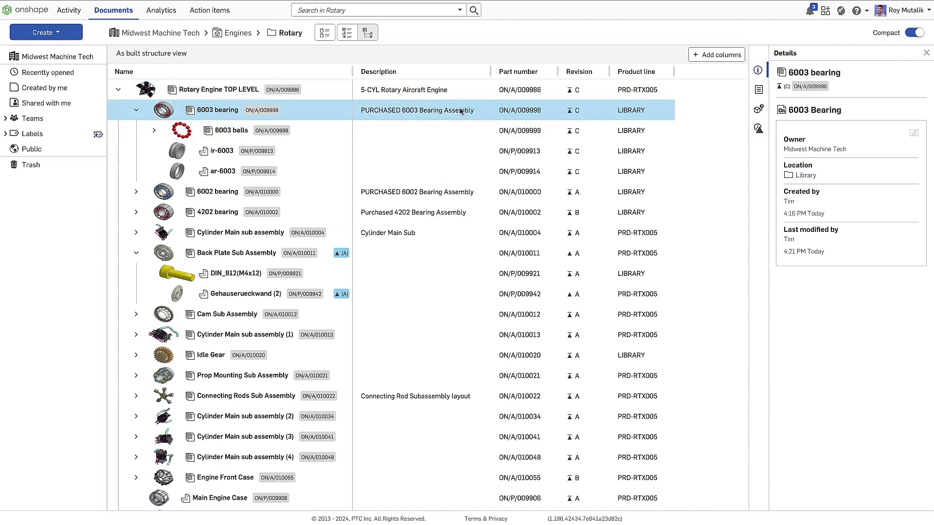
- Look up where the DIN_912(M4x12) screw and the Gehauserueckwand (2) part are used
left_click(360, 273)
left_click(759, 110)
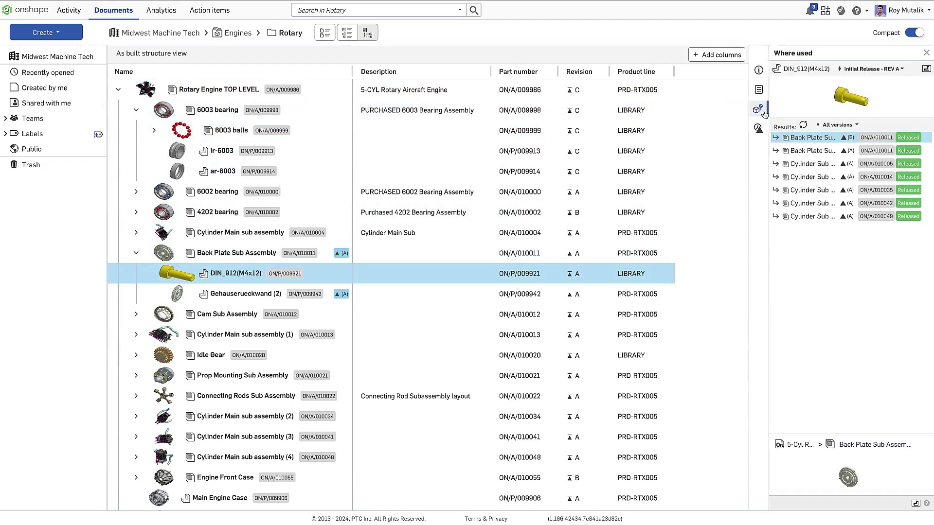
left_click(464, 296)
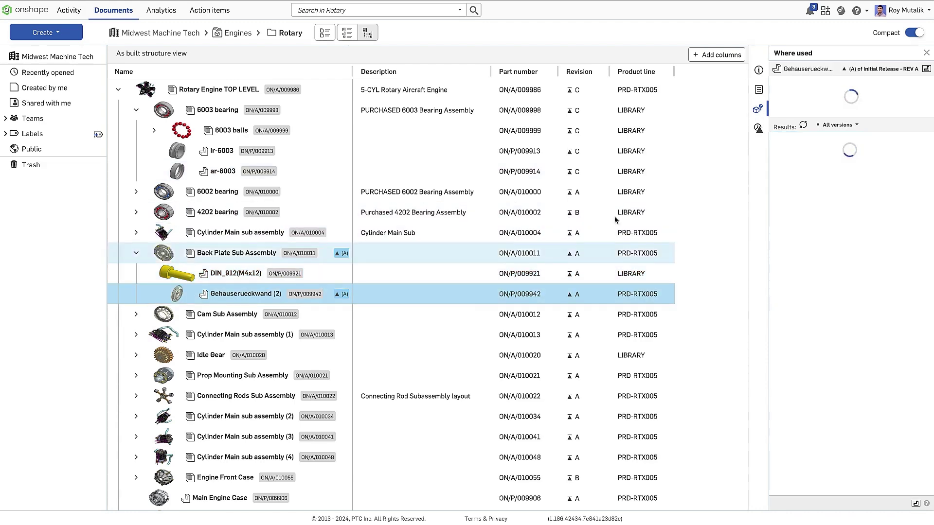
- Show the revision history of Gehauserueckwand (2), review its Backplate Rev B release and close the review
left_click(758, 129)
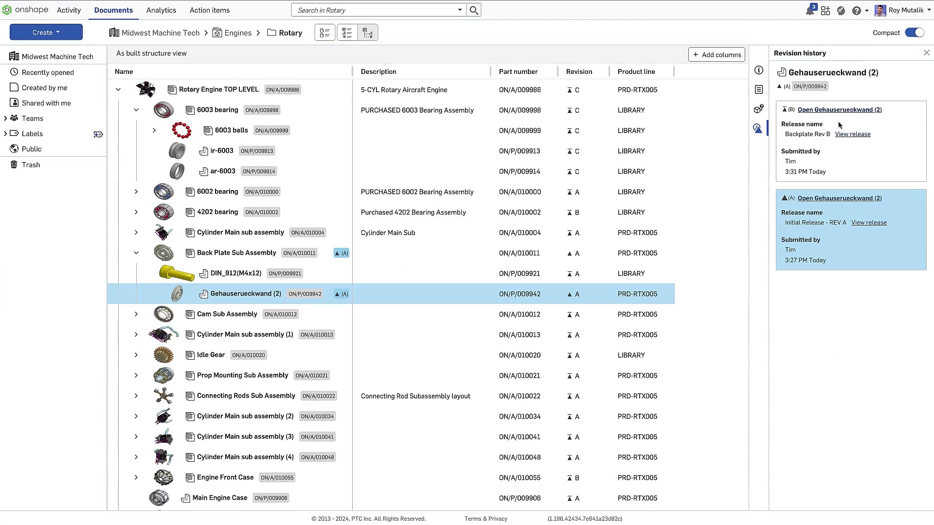
left_click(857, 135)
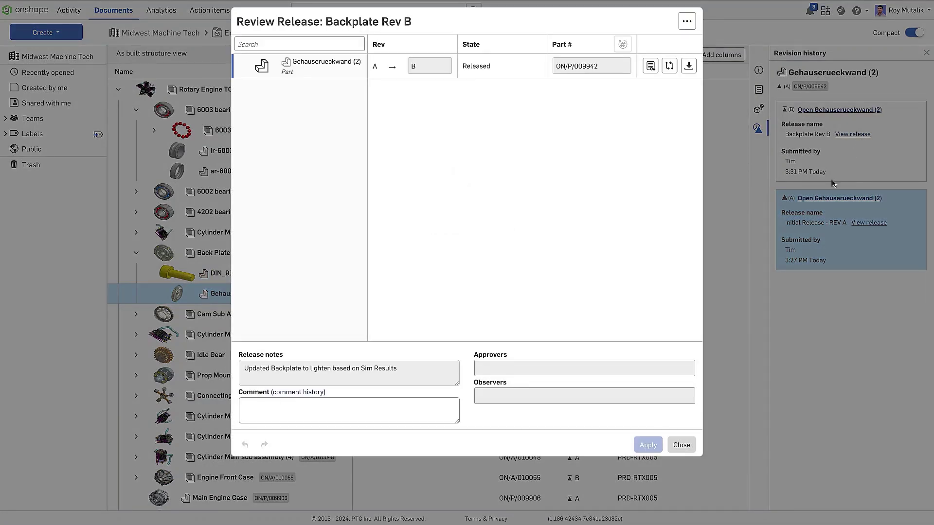
left_click(681, 446)
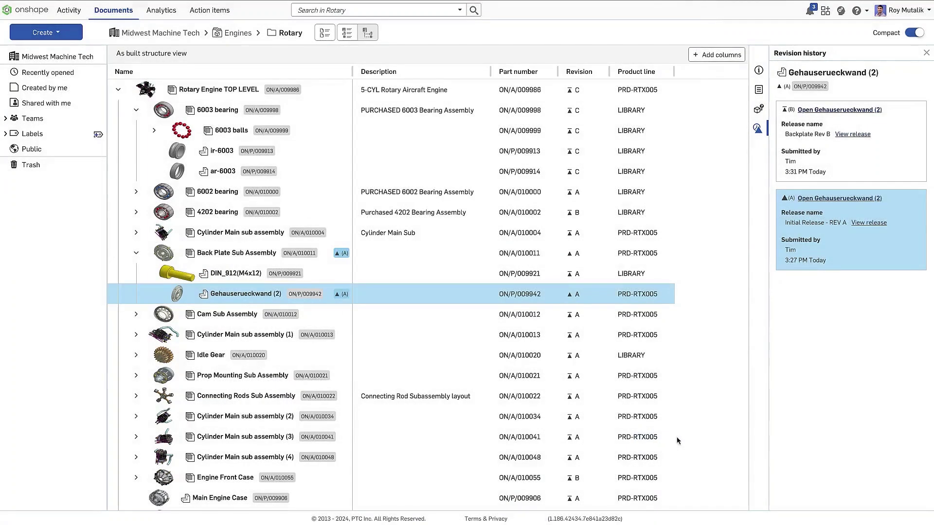
left_click(470, 98)
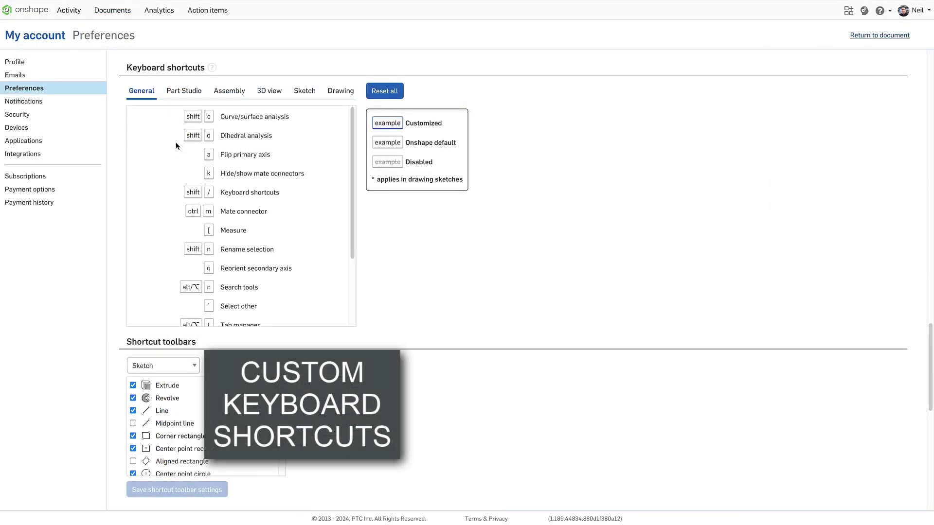
- Assign the custom keyboard shortcut c to the Part Studio Chamfer tool in the preferences
left_click(197, 92)
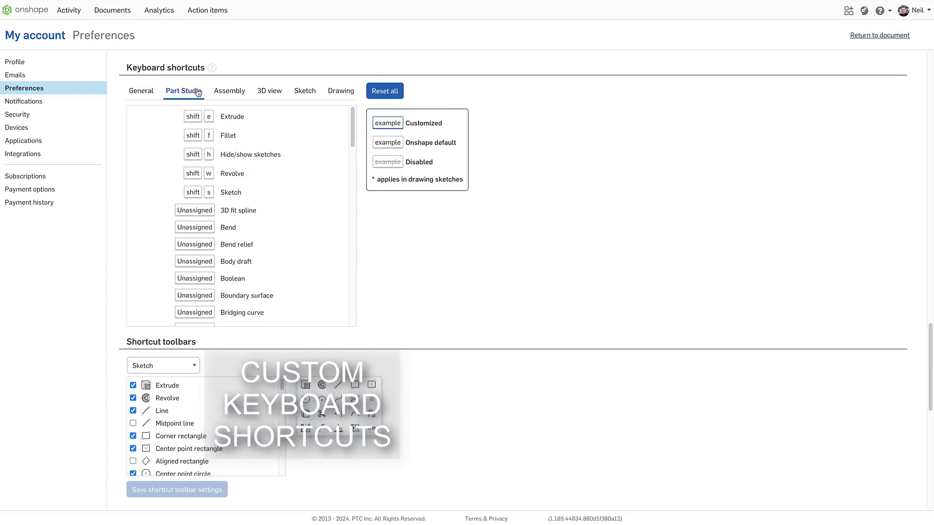
left_click_drag(350, 129, 352, 158)
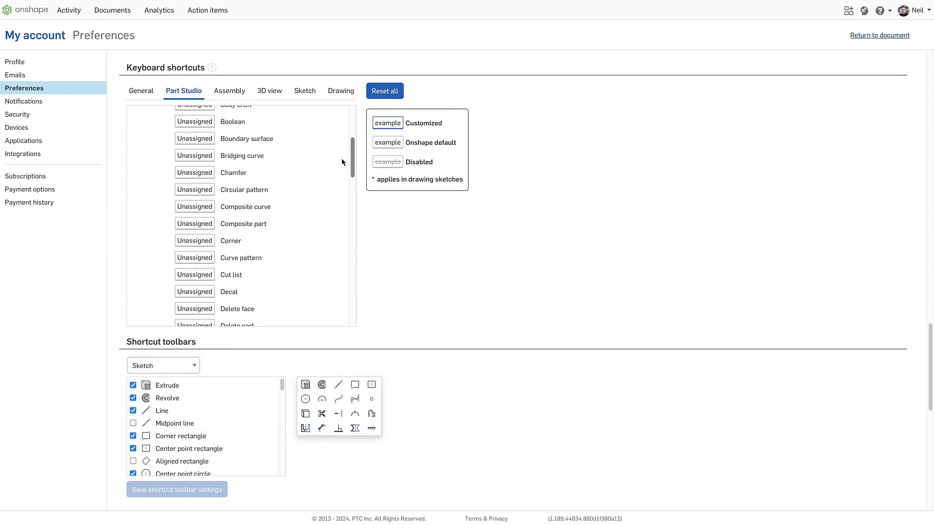
left_click(254, 176)
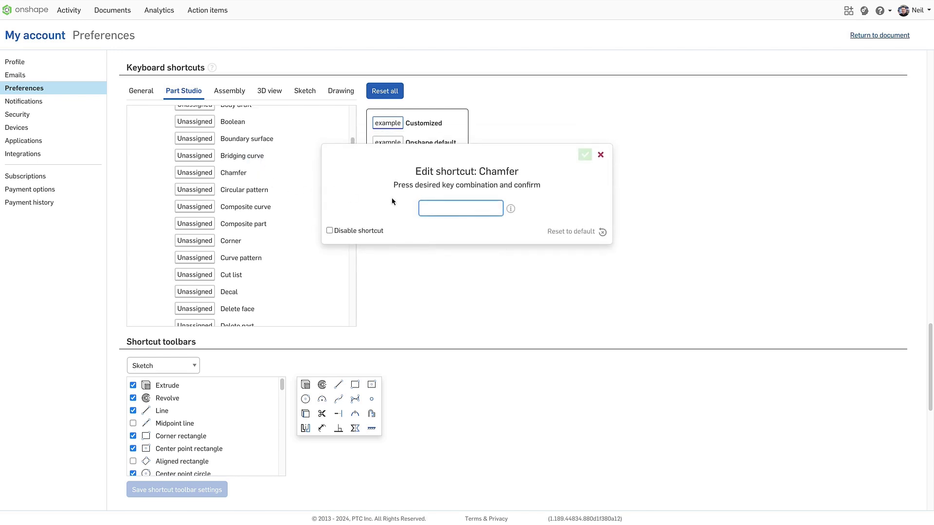
key("c")
left_click(585, 155)
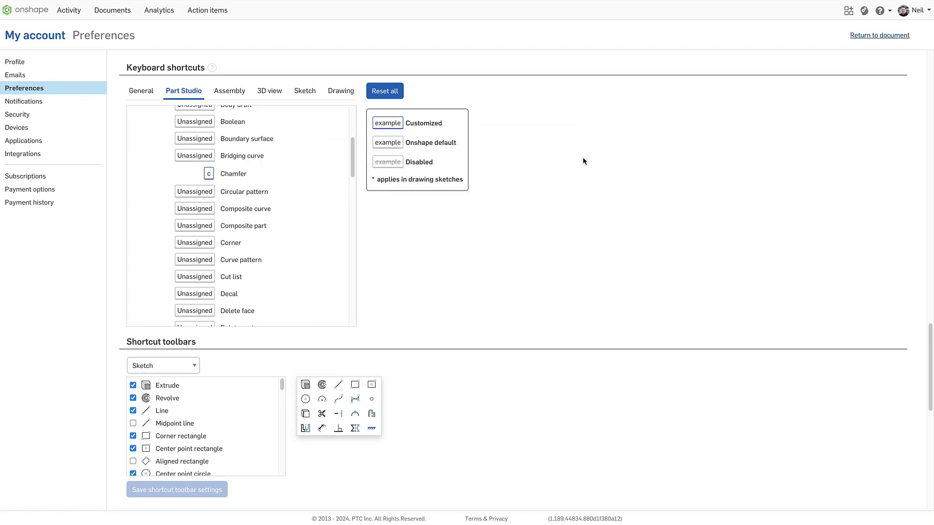
- Try several f combinations as the Part Studio Flange shortcut, assign shift+f, and check the Fillet shortcut entry
left_click_drag(352, 169, 349, 214)
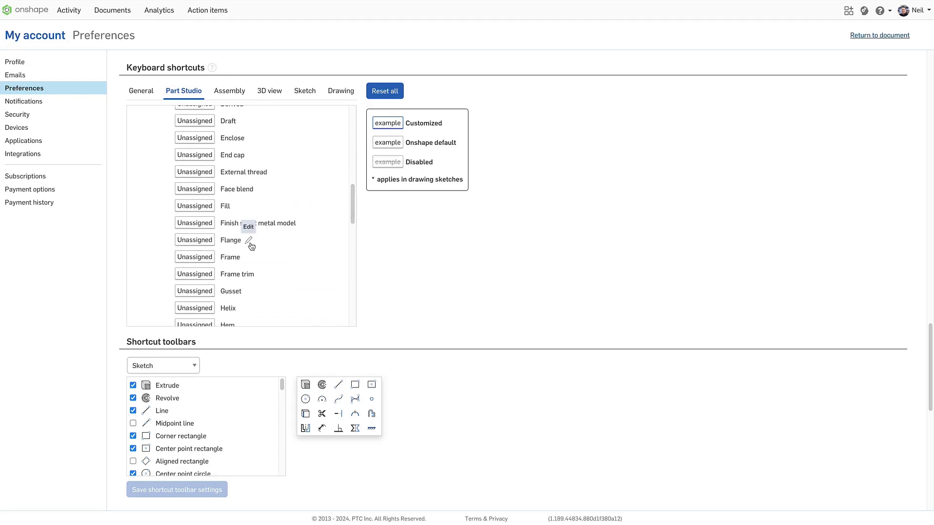
left_click(249, 241)
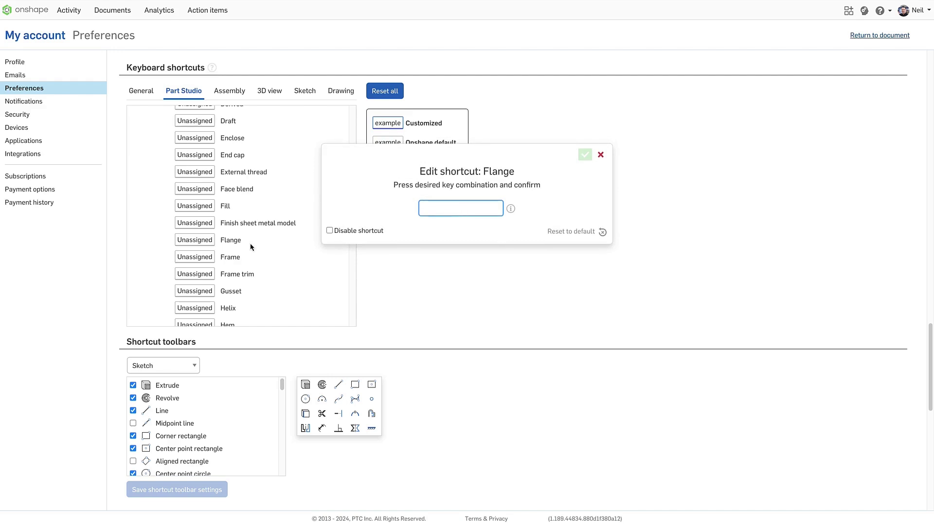
key("f")
key("shift+f")
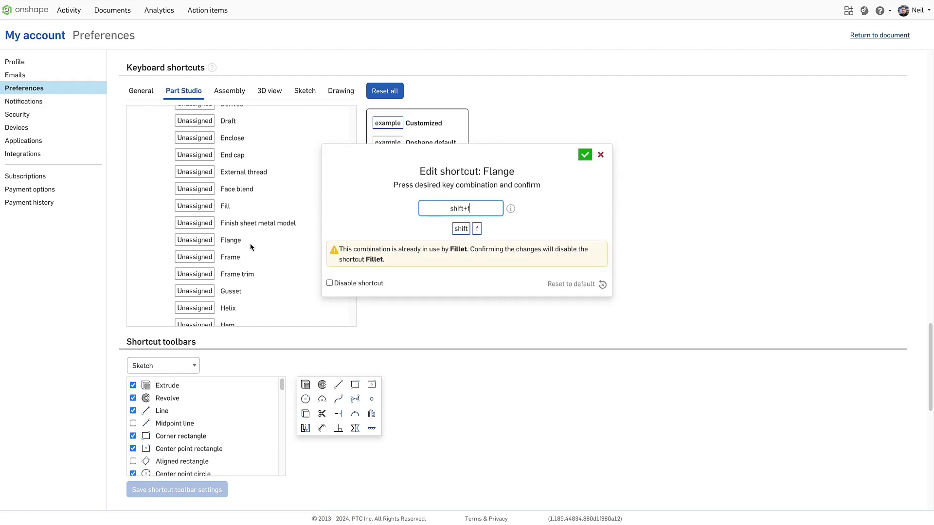
key("super+f")
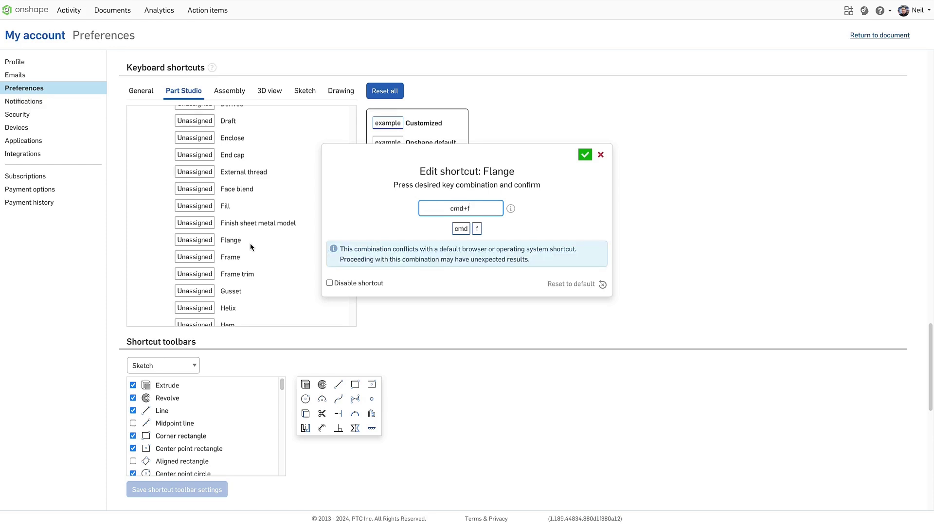
key("alt+f")
key("ctrl+f")
key("shift+f")
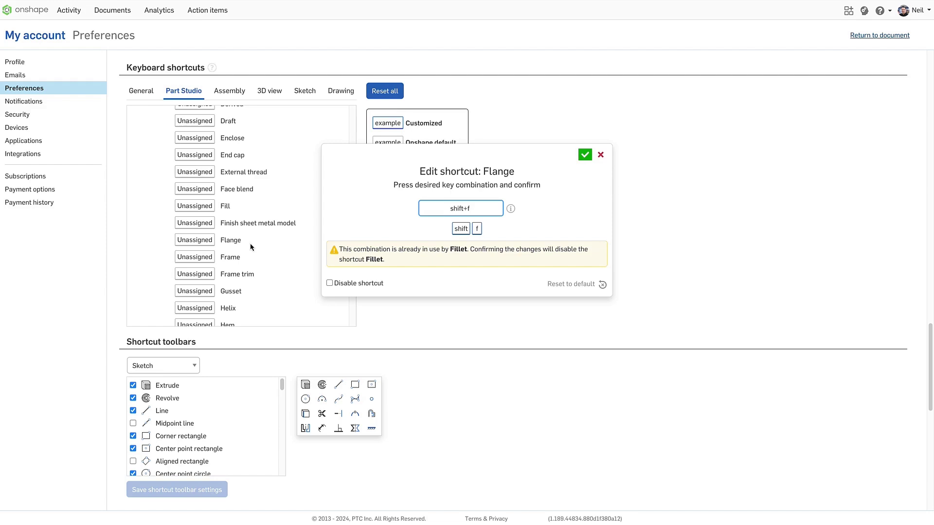
left_click(586, 157)
left_click_drag(354, 202, 352, 129)
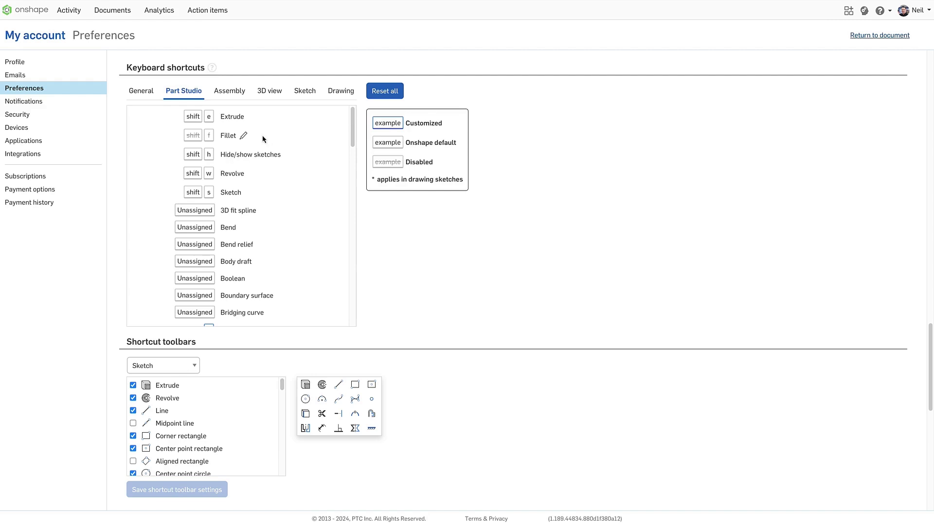
- Assign the custom keyboard shortcut alt+p to Perspective view among the 3D view shortcuts
left_click(270, 93)
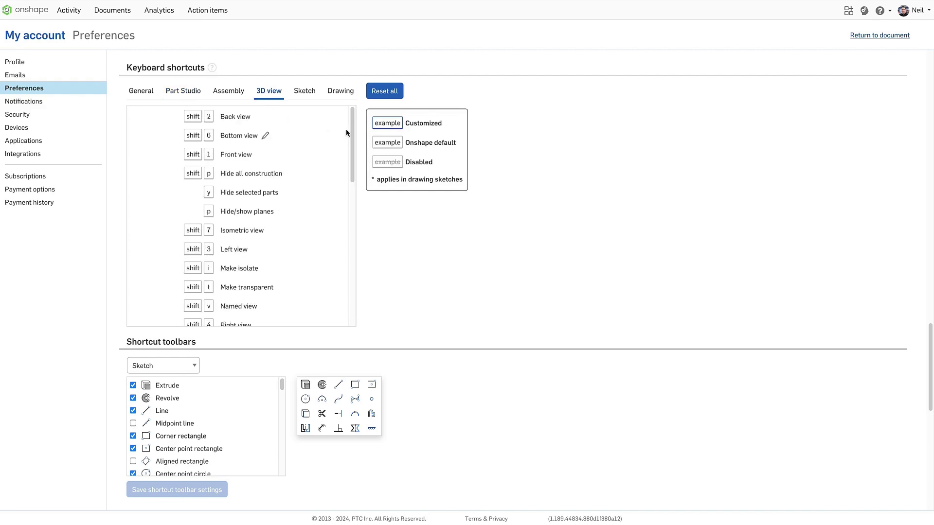
left_click_drag(349, 131, 351, 263)
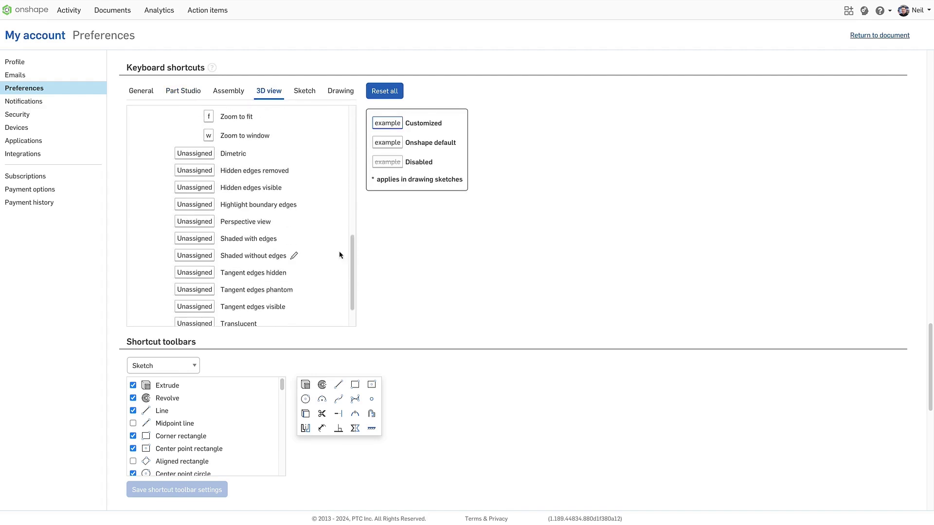
left_click(278, 224)
key("alt+p")
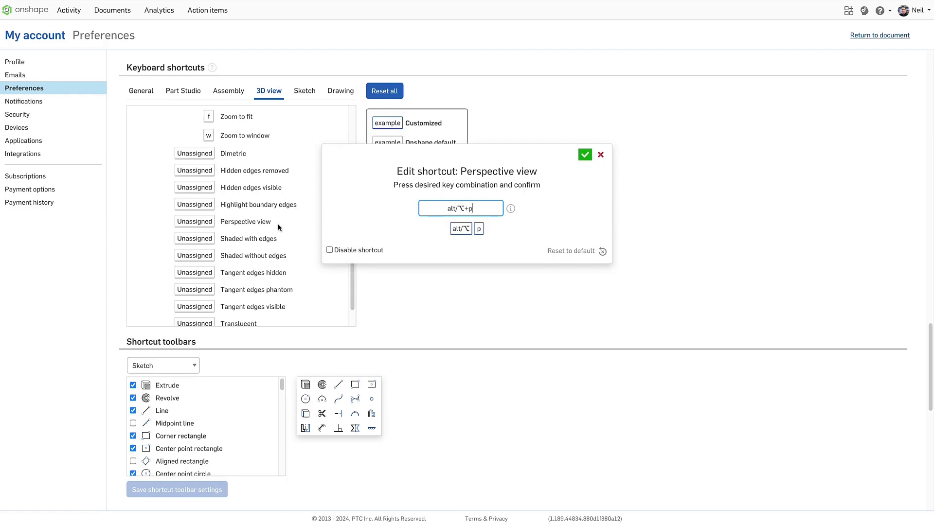
left_click(583, 156)
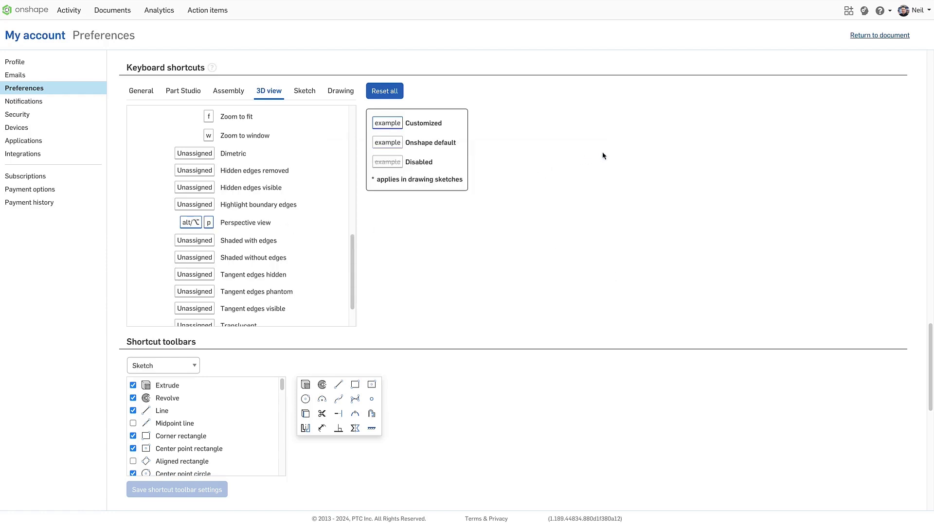
- Return from the account preferences to the Glider document and inspect the Glider Assembly
left_click(858, 37)
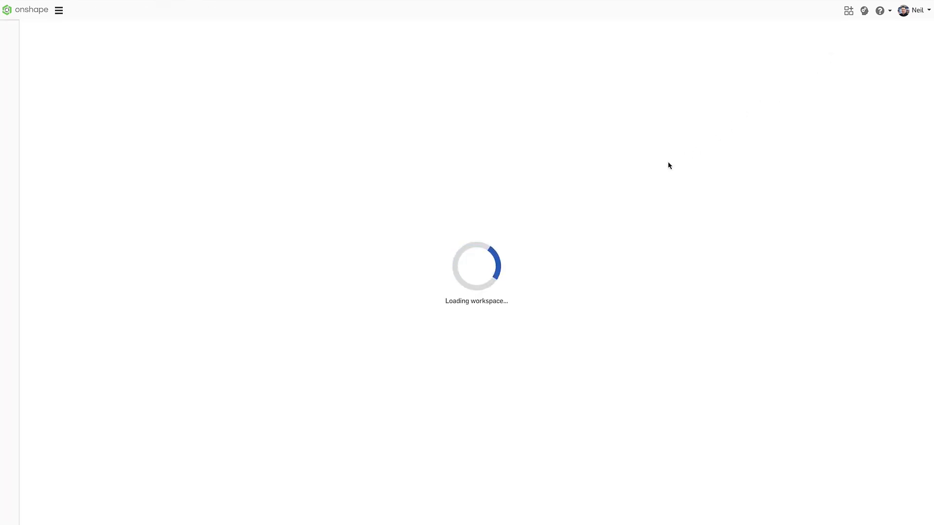
middle_click_drag(666, 167, 633, 132)
scroll(634, 132, "down", 2)
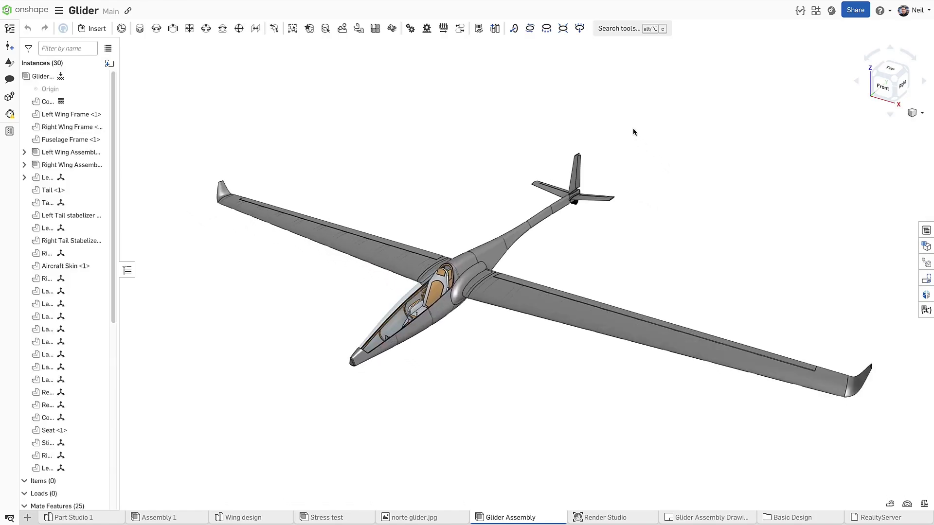
scroll(634, 131, "up", 2)
scroll(633, 132, "down", 2)
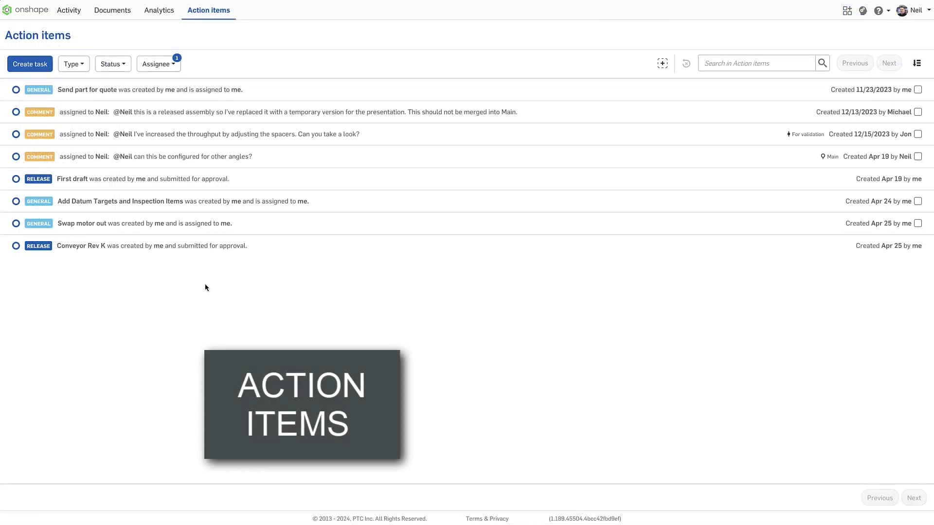
- Look through the Type, Status and Assignee filters and the sort options of the action items list
left_click(86, 66)
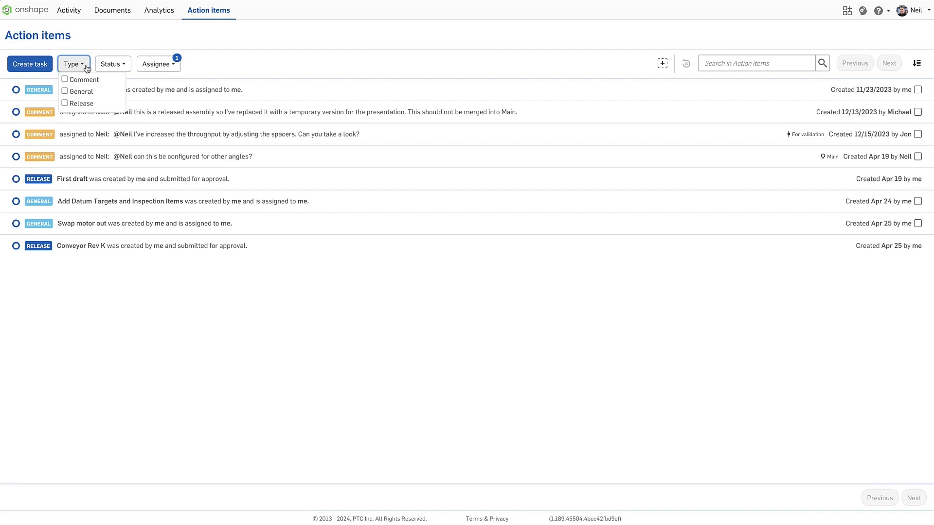
left_click(125, 66)
left_click(126, 66)
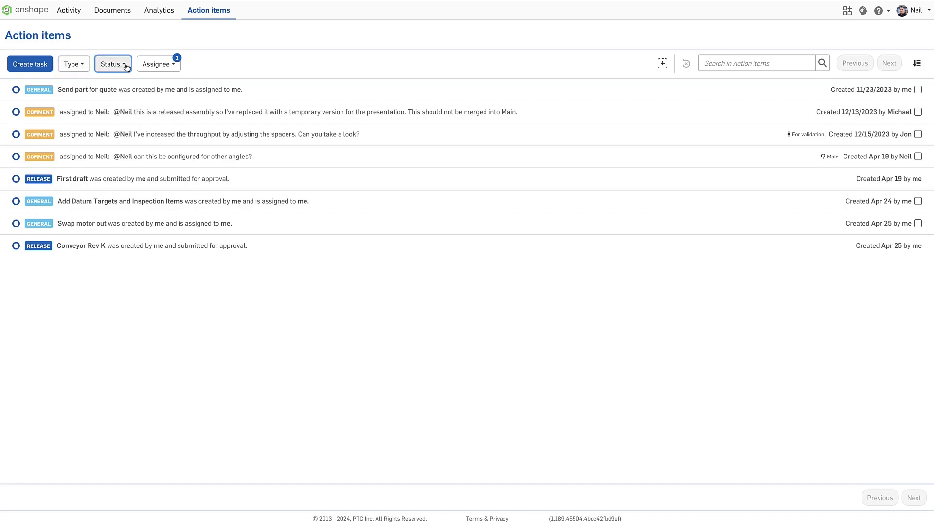
left_click(918, 65)
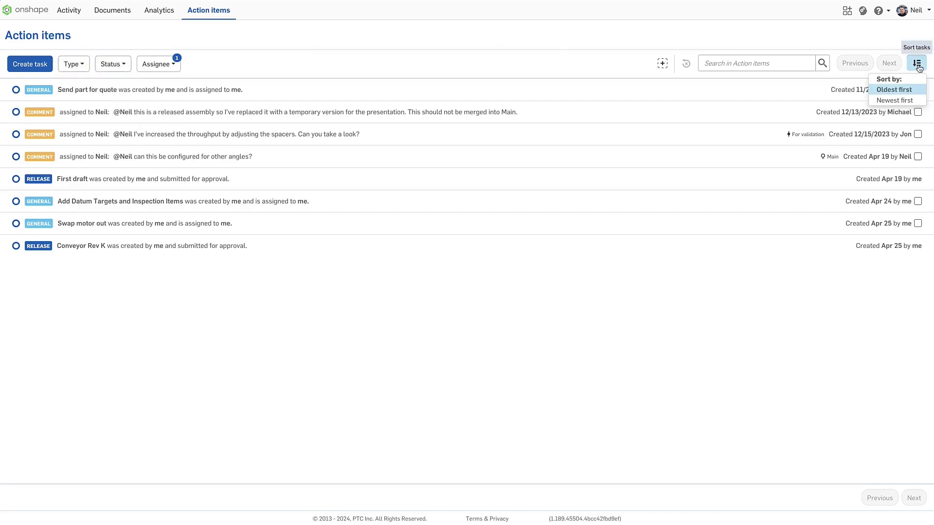
left_click(918, 65)
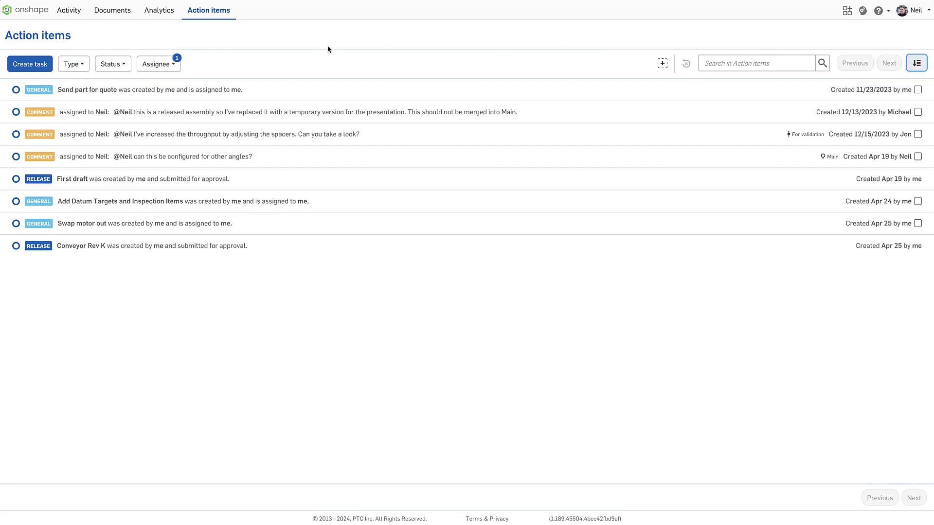
left_click(180, 65)
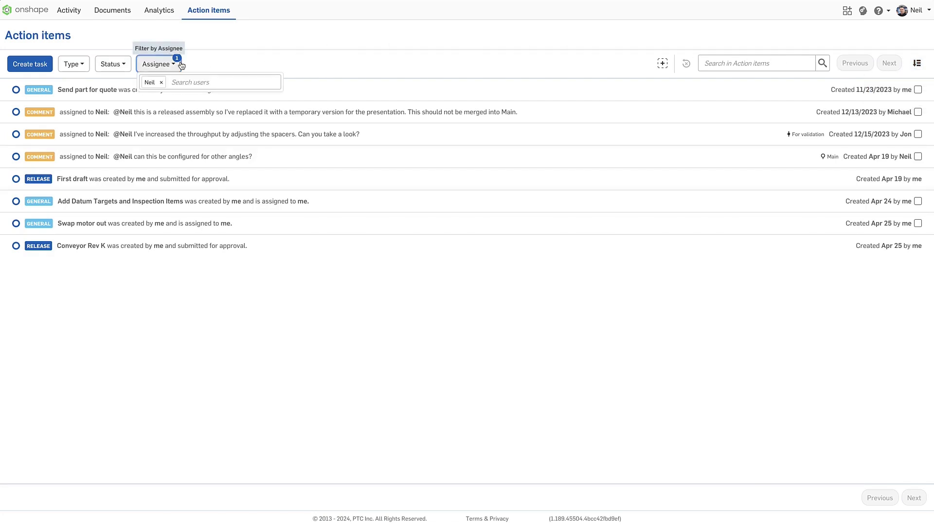
- Clear the Assignee filter and the Status filter of the action items list
left_click(161, 82)
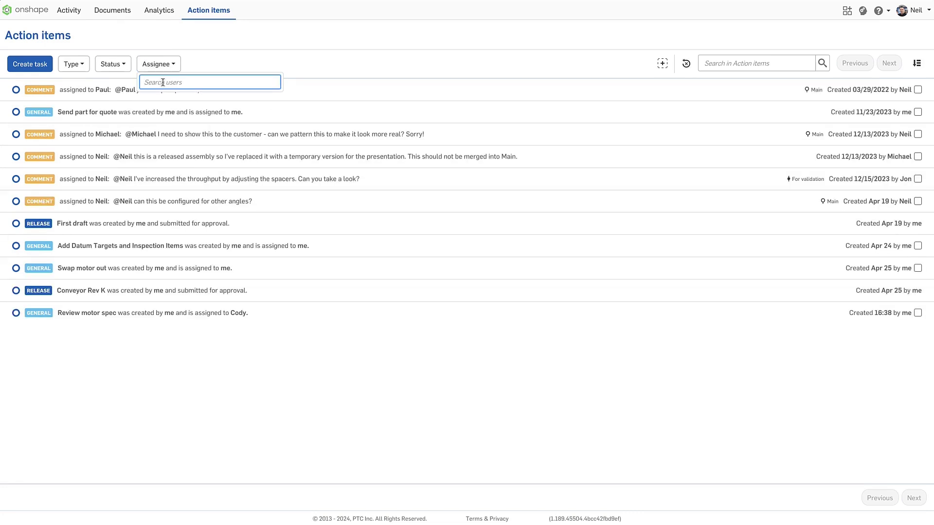
left_click(117, 65)
left_click(114, 82)
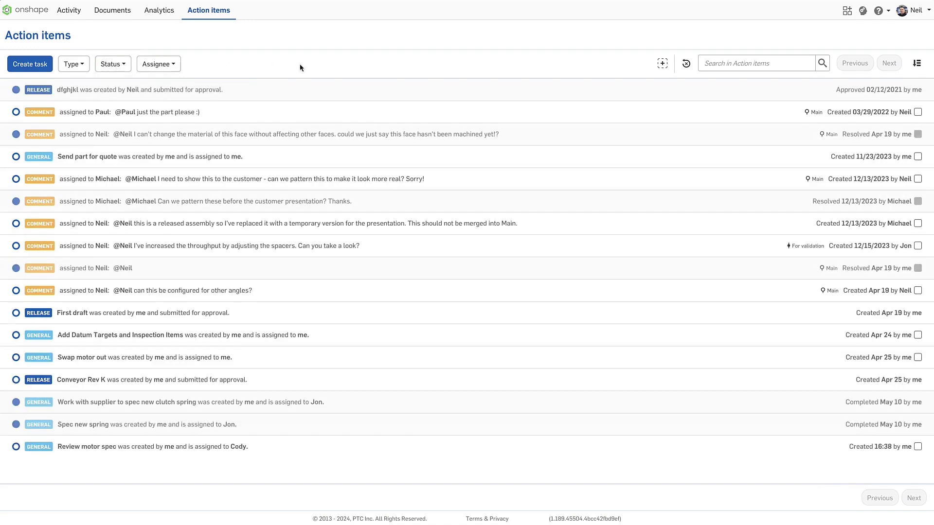
- Search the action items for "motor" and clear the search text
left_click(709, 66)
type("motor")
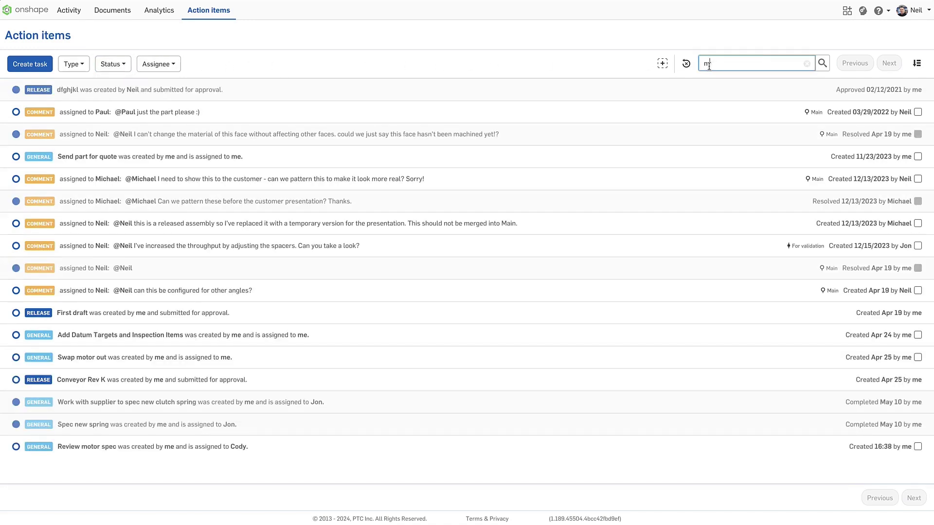
left_click(806, 64)
- Add a Priority filter to the action items list and look through its priority levels
left_click(669, 67)
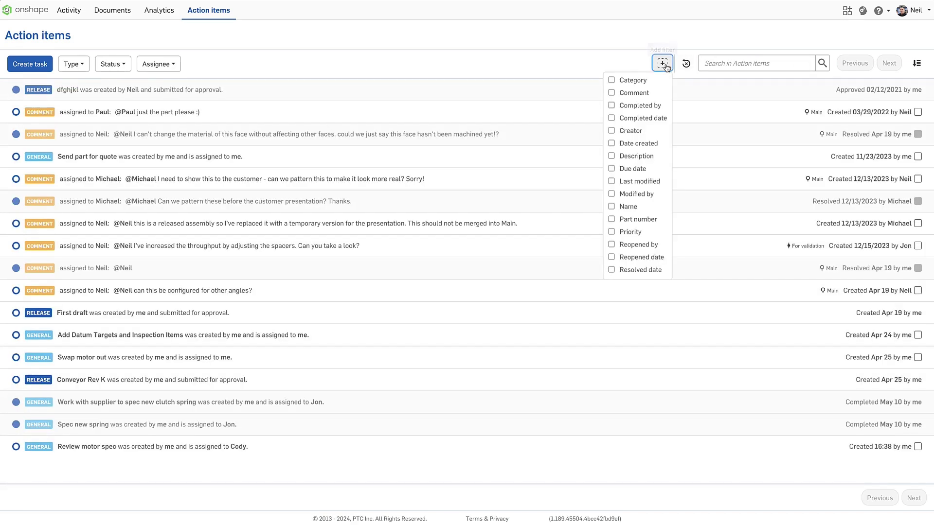
left_click(613, 233)
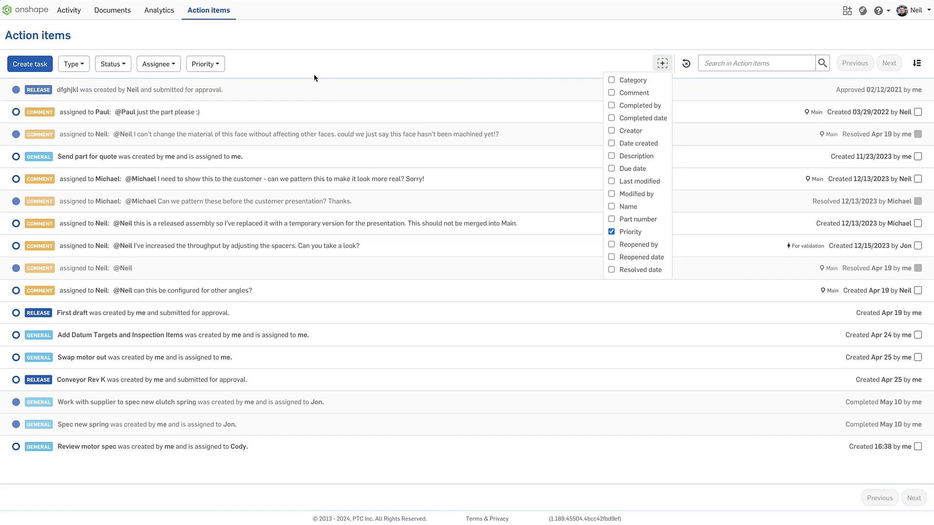
left_click(207, 64)
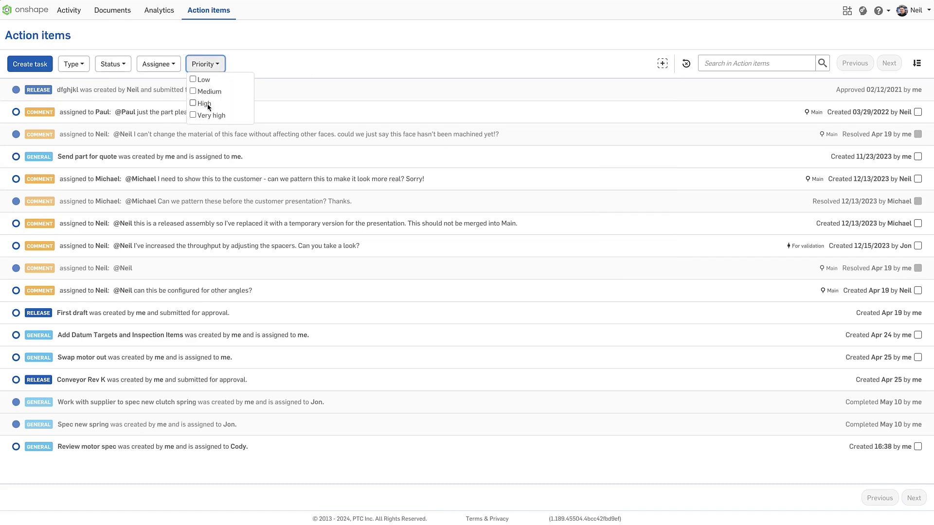
left_click(262, 67)
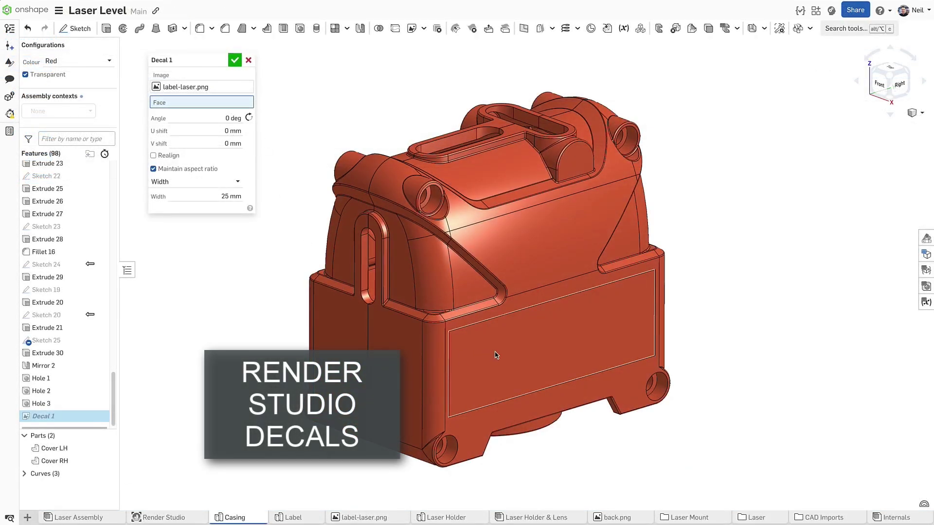
- Place the label-laser.png decal on the casing's recessed rectangular side face and create version V7 from Main
left_click(496, 355)
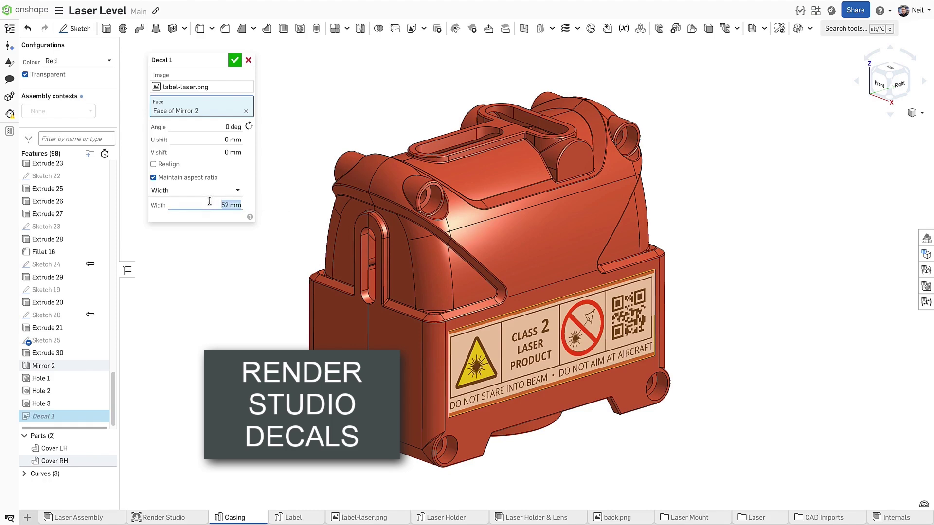
left_click(234, 61)
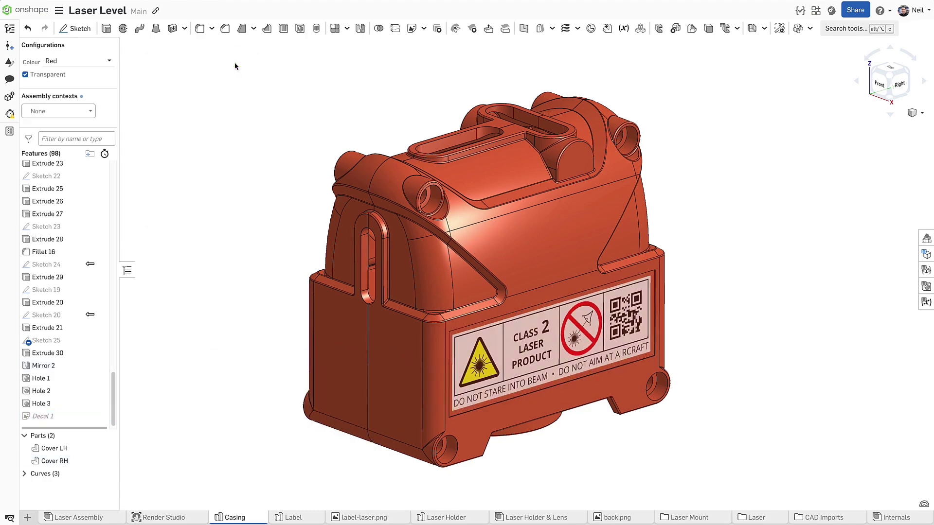
left_click(14, 53)
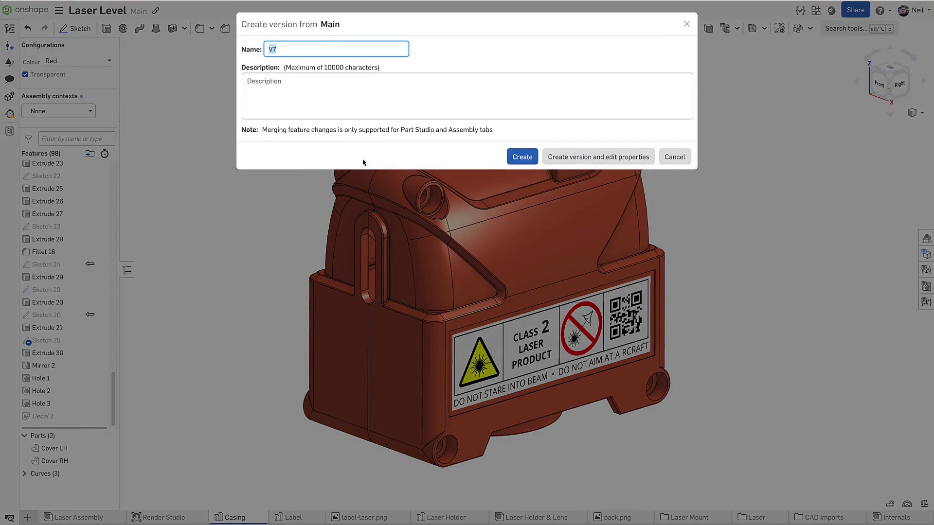
left_click(522, 162)
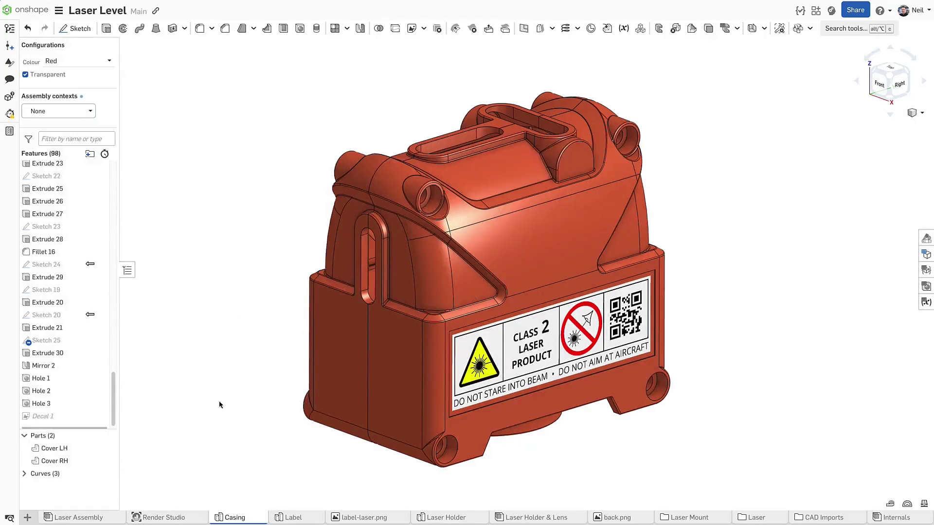
- Update the linked Laser Assembly in the Render Studio from the Laser Level document to version V7 and collapse the Libraries
left_click(163, 517)
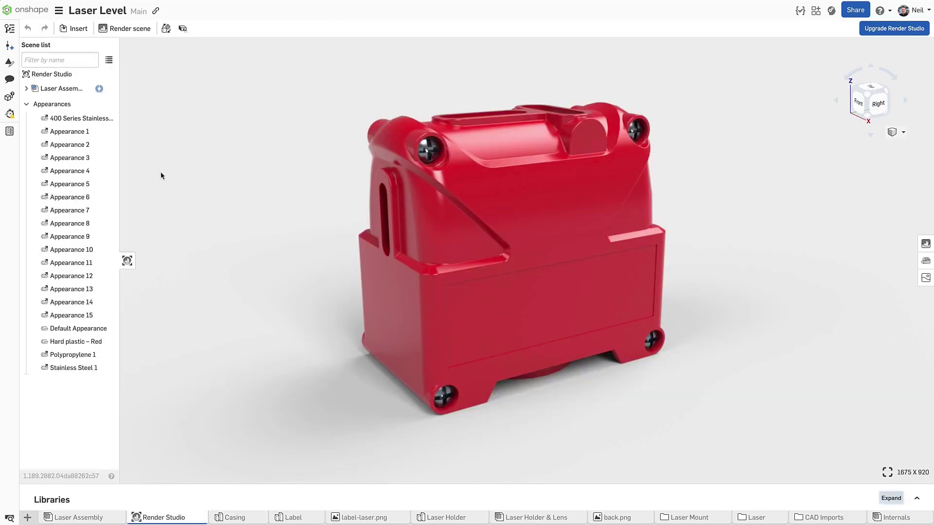
right_click(82, 90)
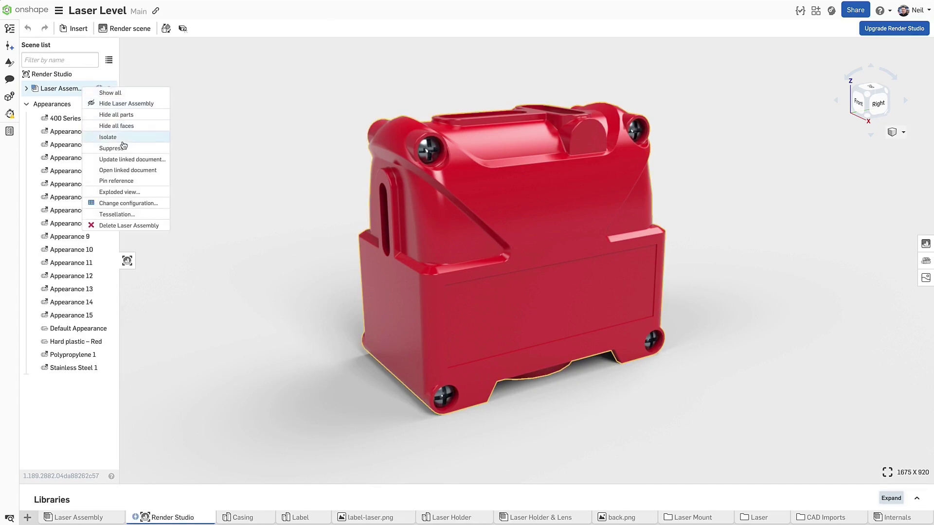
left_click(122, 160)
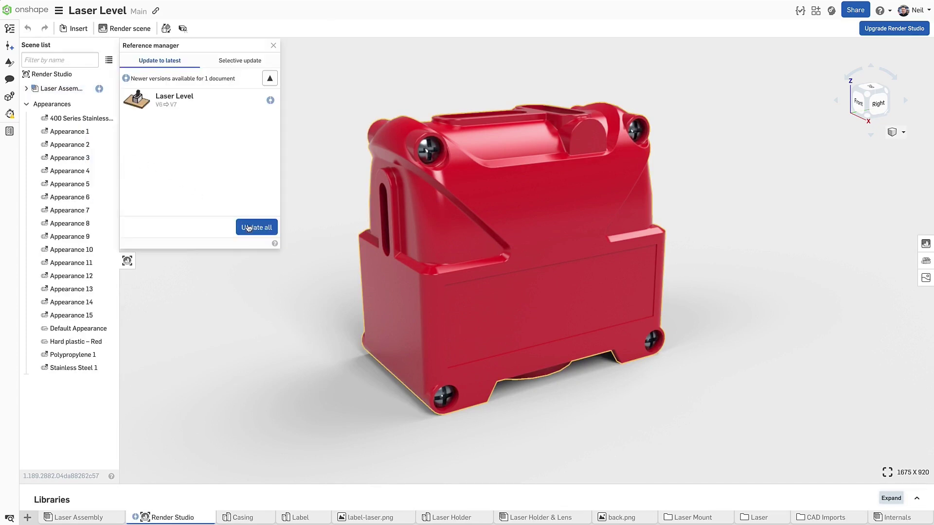
left_click(250, 229)
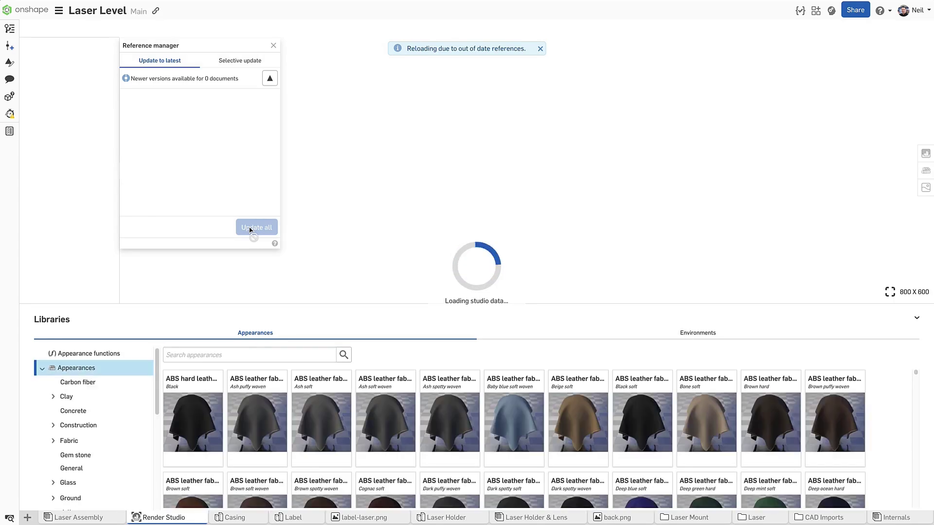
left_click(274, 46)
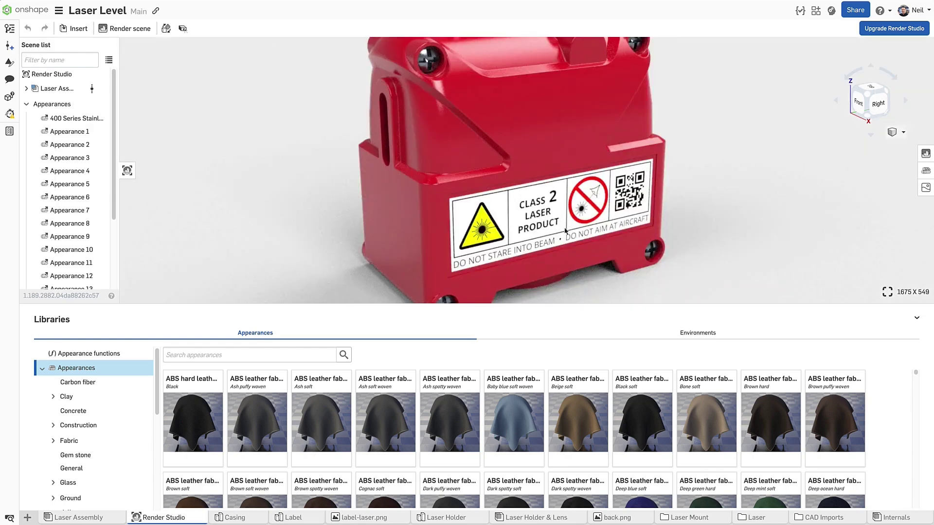
left_click(917, 320)
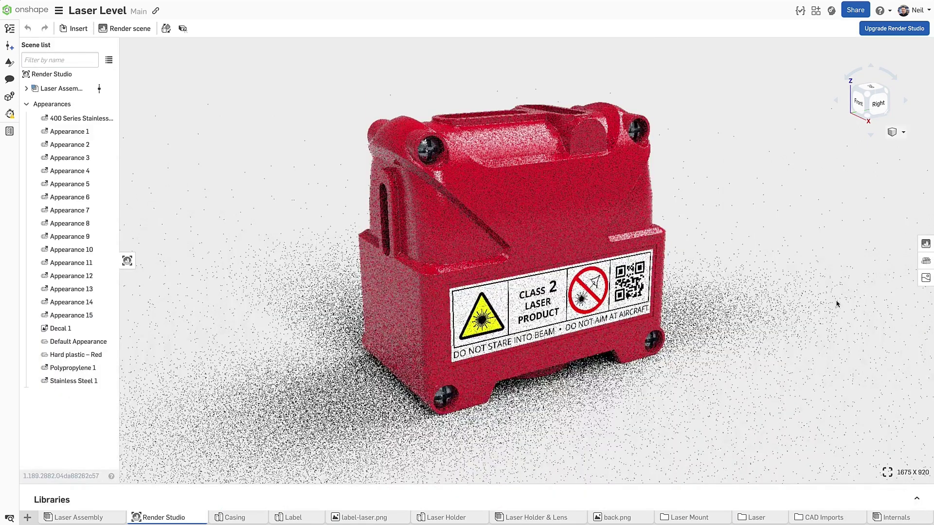
- Set the brightness of Decal 1 to 0.6 in its Render Studio appearance properties
left_click(76, 334)
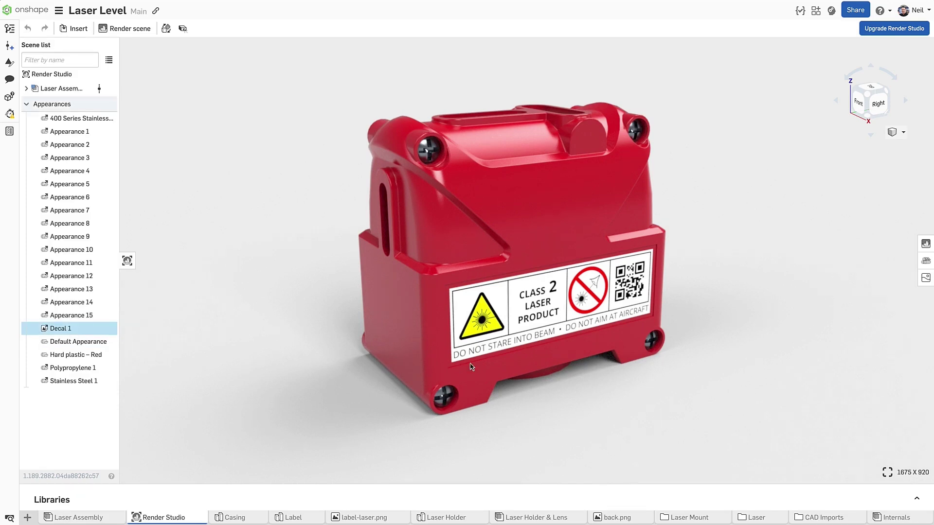
left_click(923, 260)
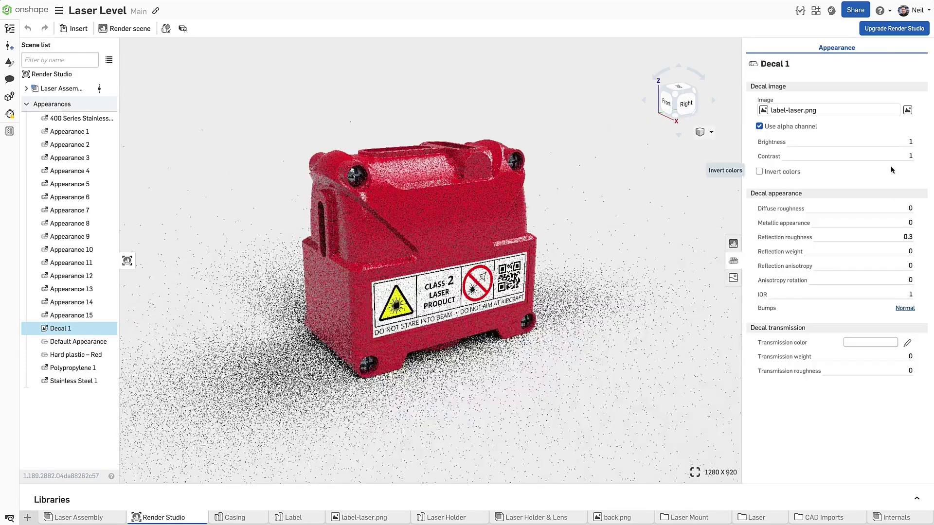
type("0.6")
key("Return")
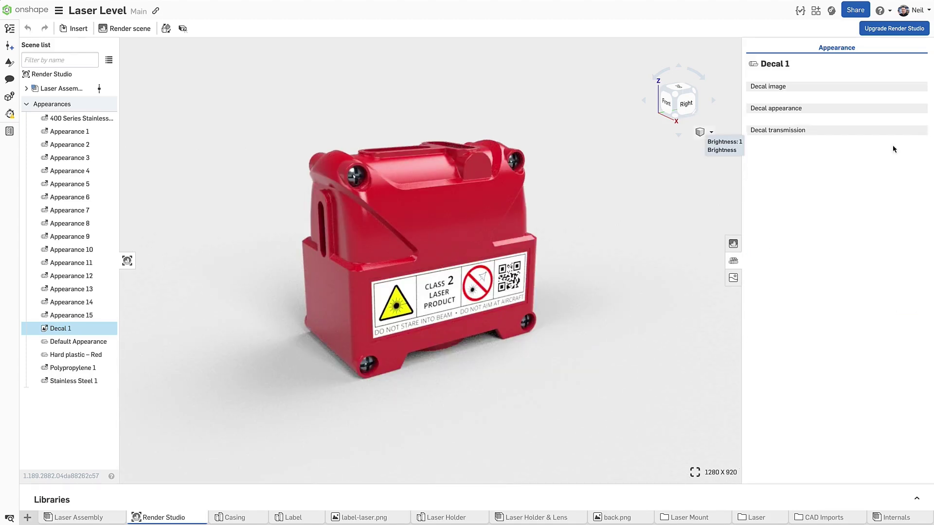